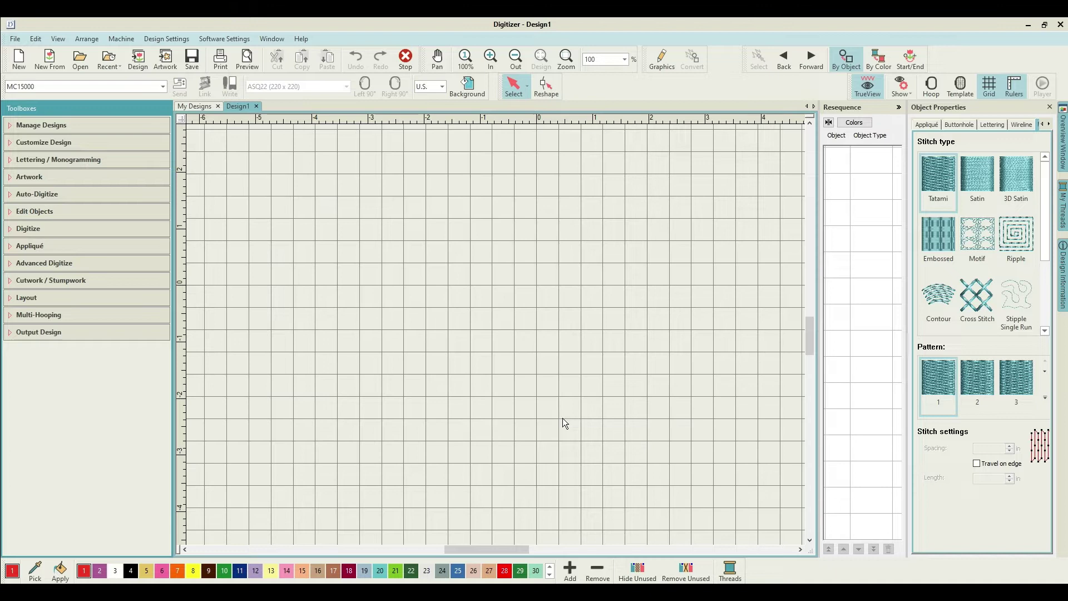
- Draw a rectangle about 4.34 by 3.51 in with thread color 11 and convert it from a fill to an outline
click(84, 229)
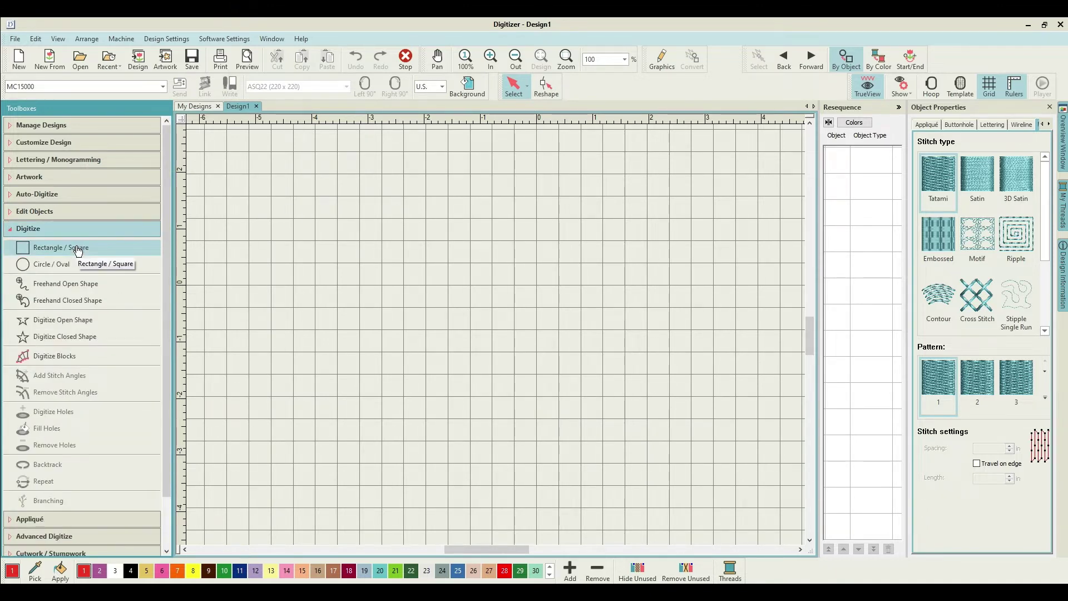
click(78, 251)
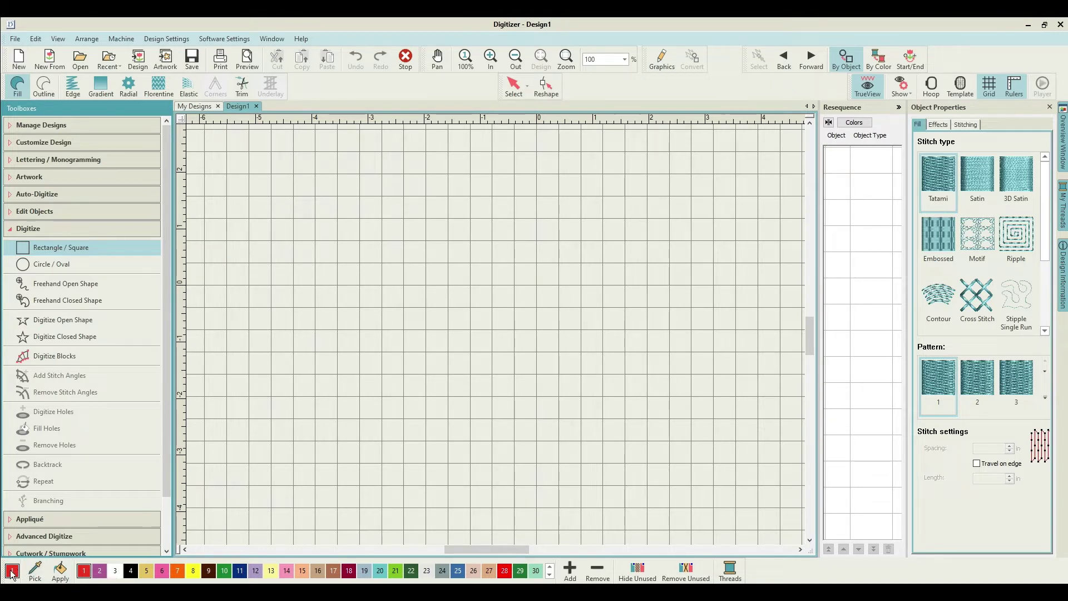
click(241, 573)
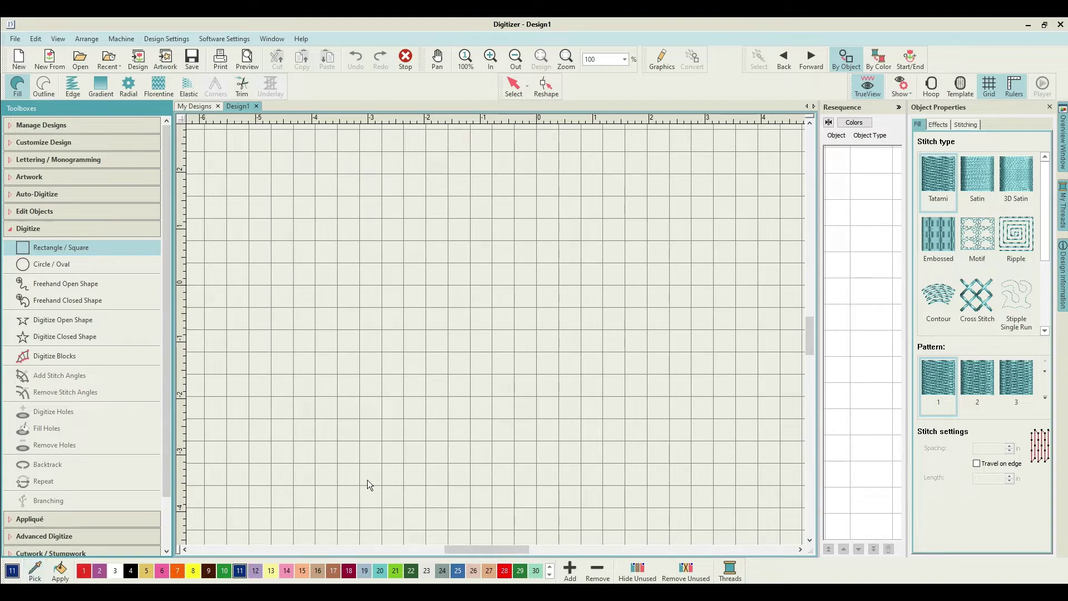
click(361, 196)
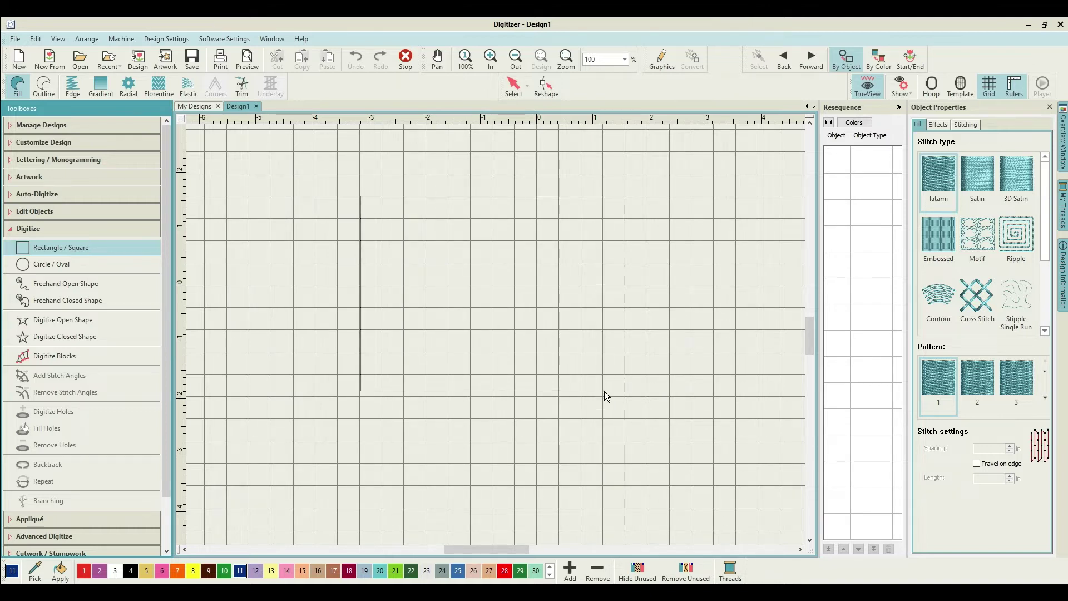
click(604, 395)
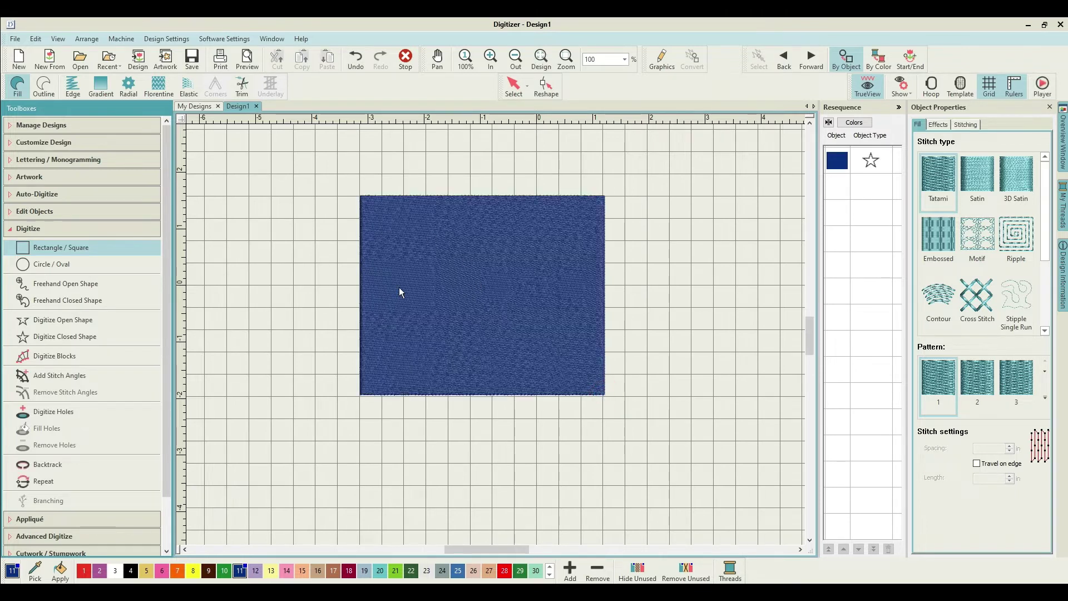
click(838, 161)
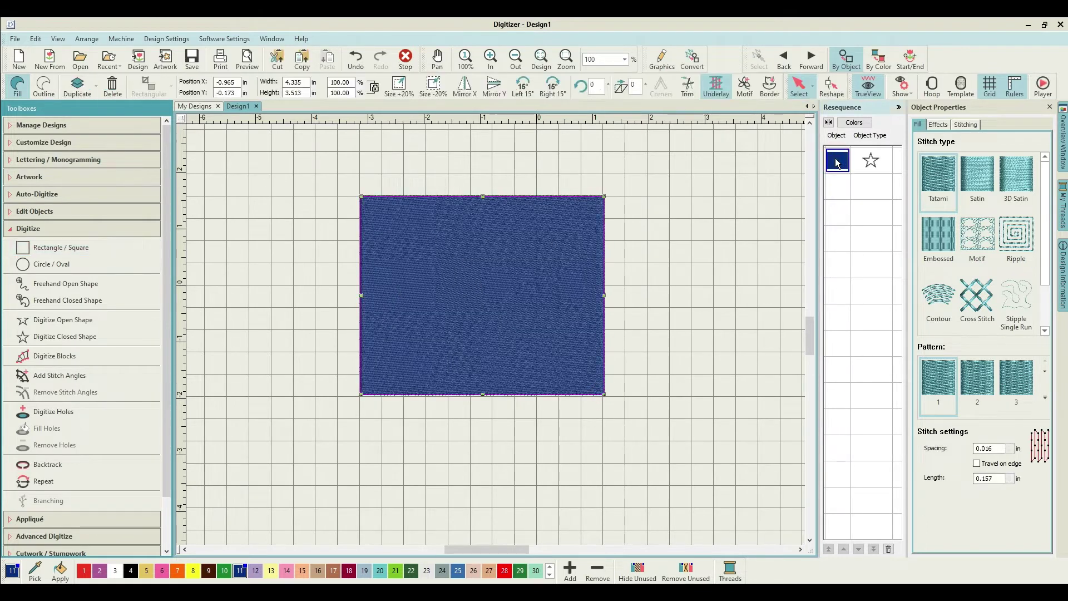
click(40, 84)
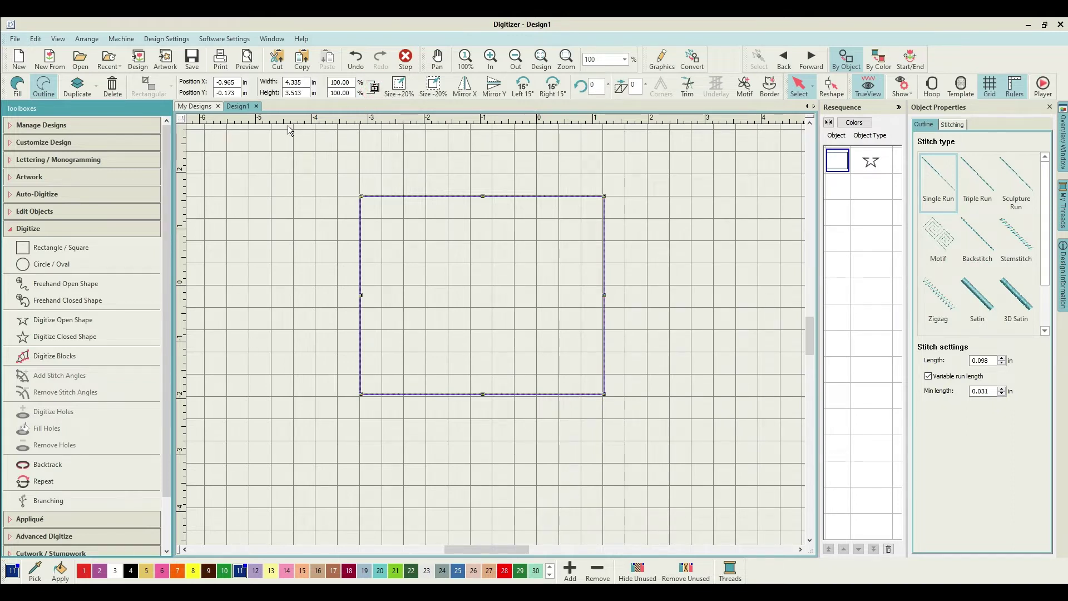
- Set the rectangle outline's width and height to 4 in each
drag(308, 79, 286, 84)
text(4)
key(Return)
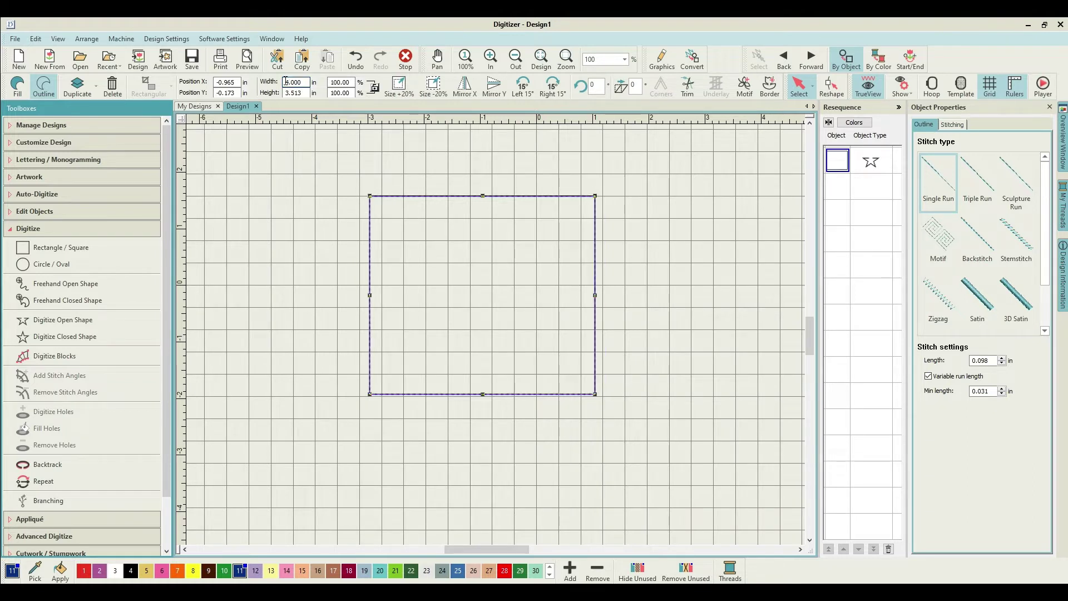
drag(306, 93, 273, 92)
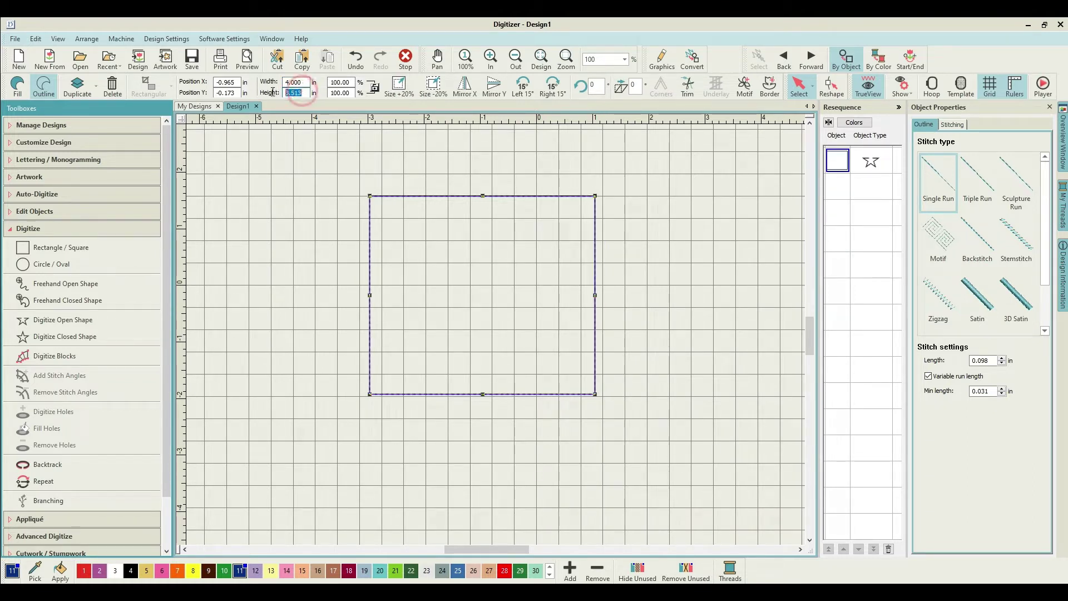
text(4)
key(Return)
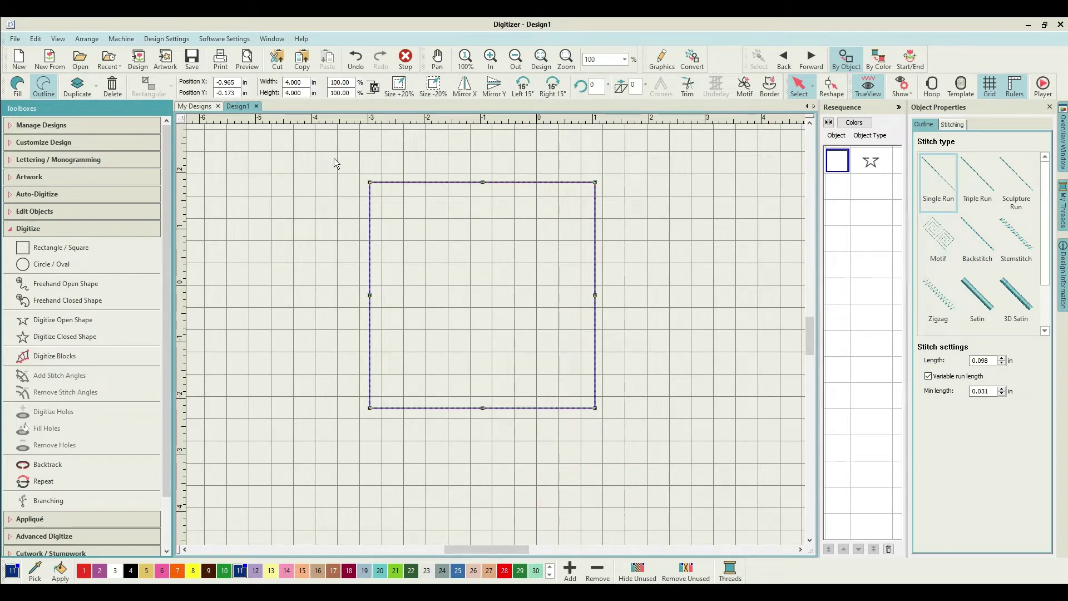
- Auto-center the 4 in square outline to the work area
drag(329, 163, 612, 506)
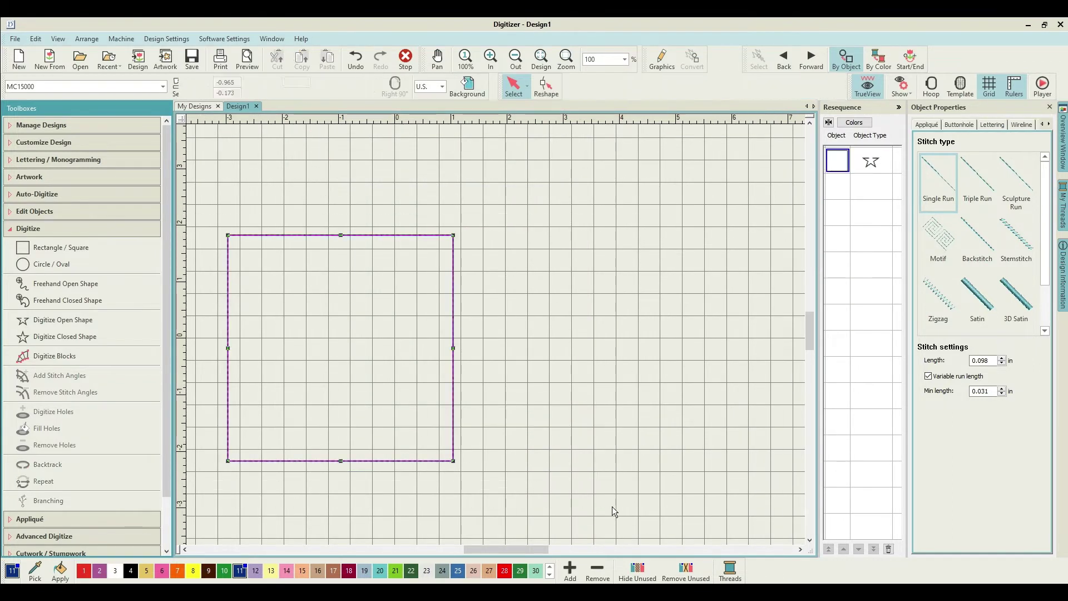
click(162, 419)
scroll(156, 479, down, 3)
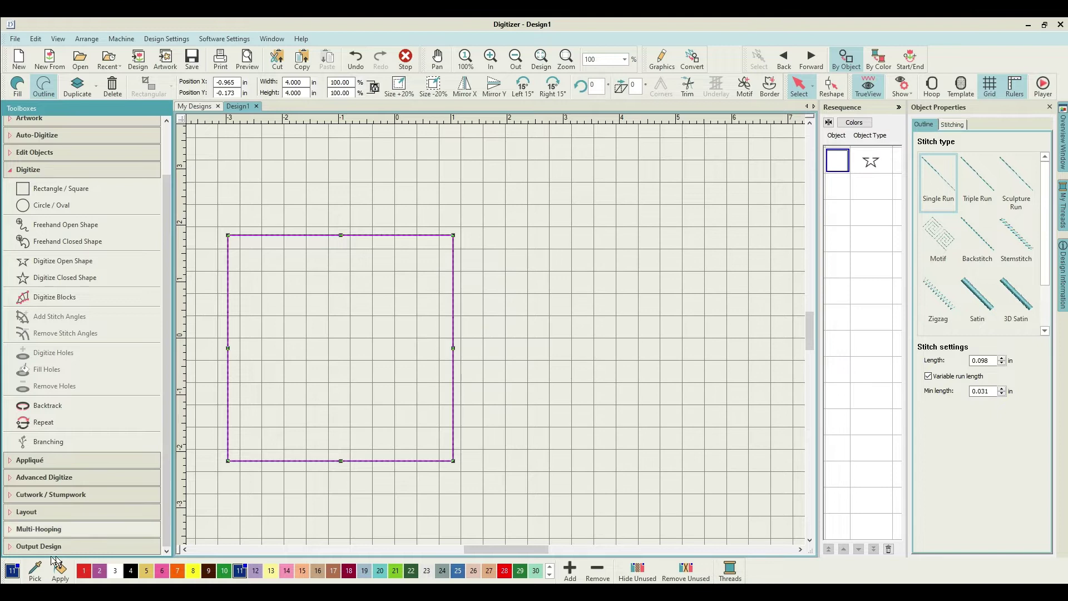
click(44, 511)
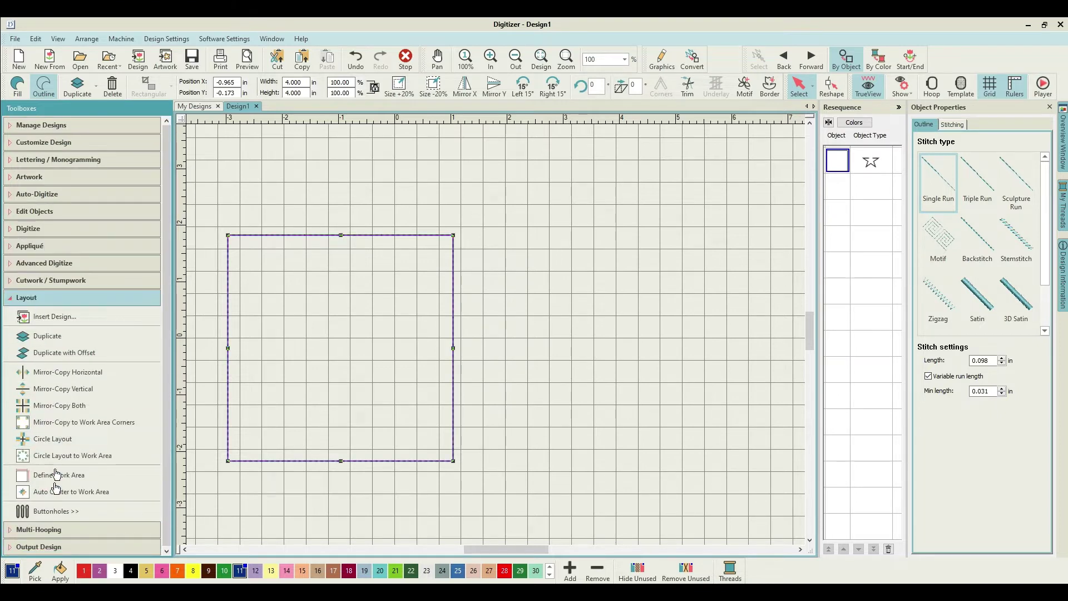
click(50, 494)
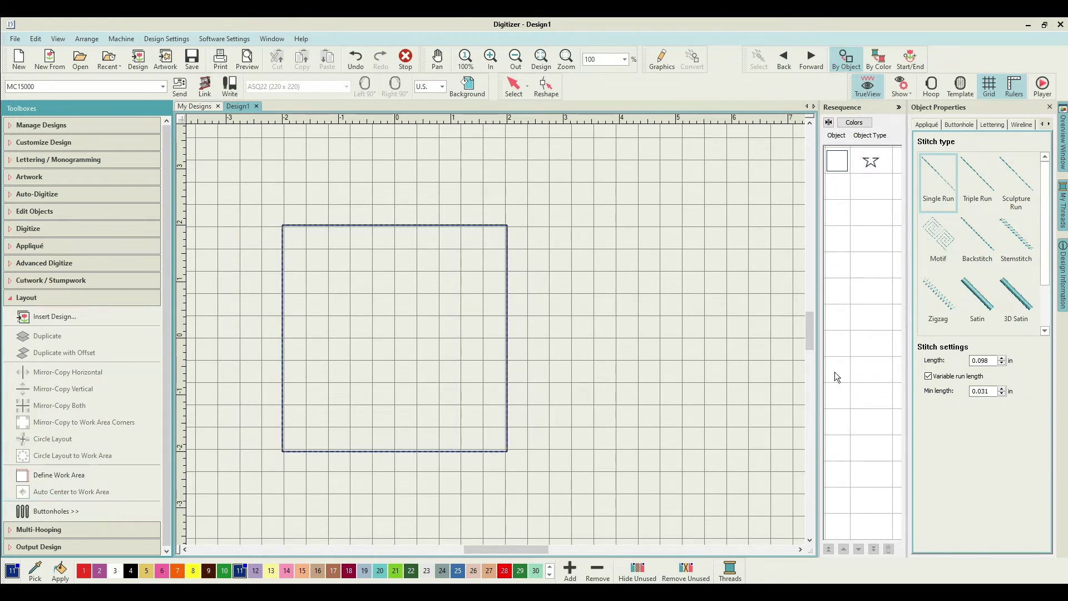
mouse_move(543, 549)
mouse_down()
mouse_move(498, 550)
mouse_move(546, 548)
mouse_move(525, 557)
mouse_up()
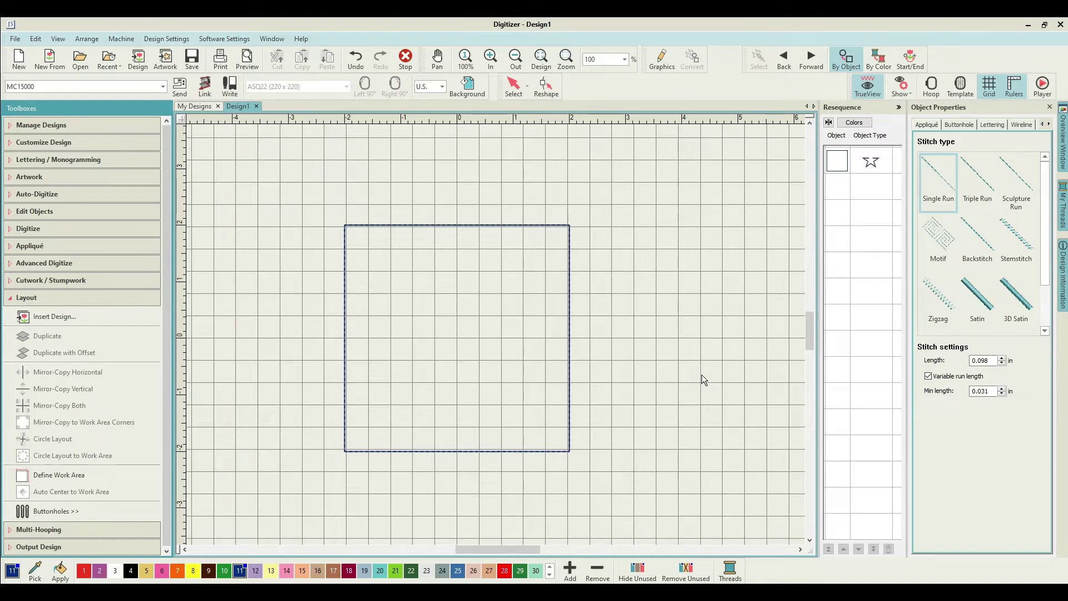
- Duplicate the blue square outline in place and recolor the copy with red thread color 1
right_click(841, 169)
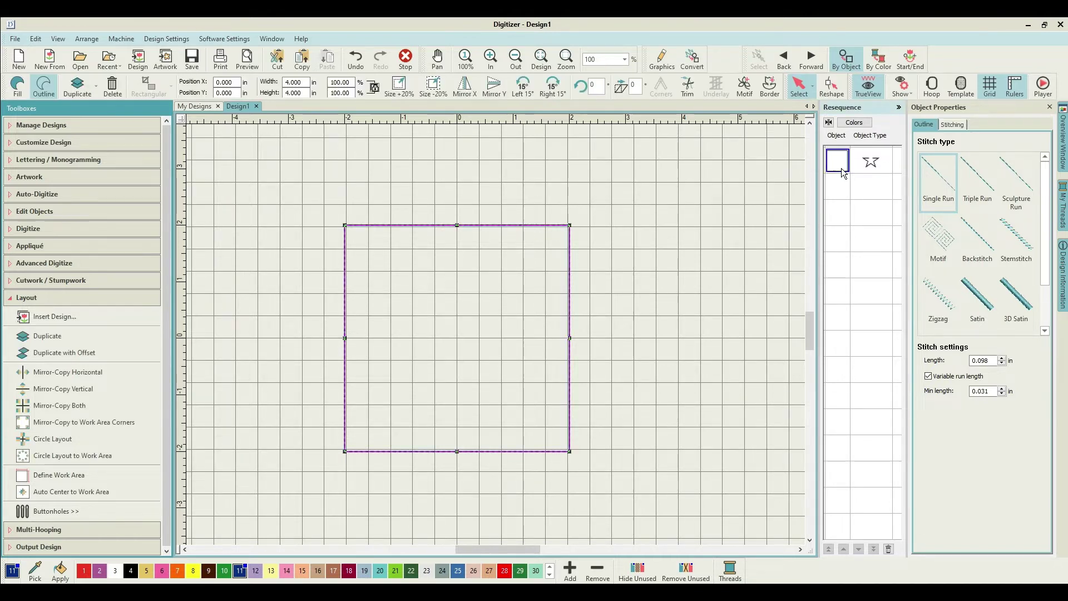
right_click(832, 169)
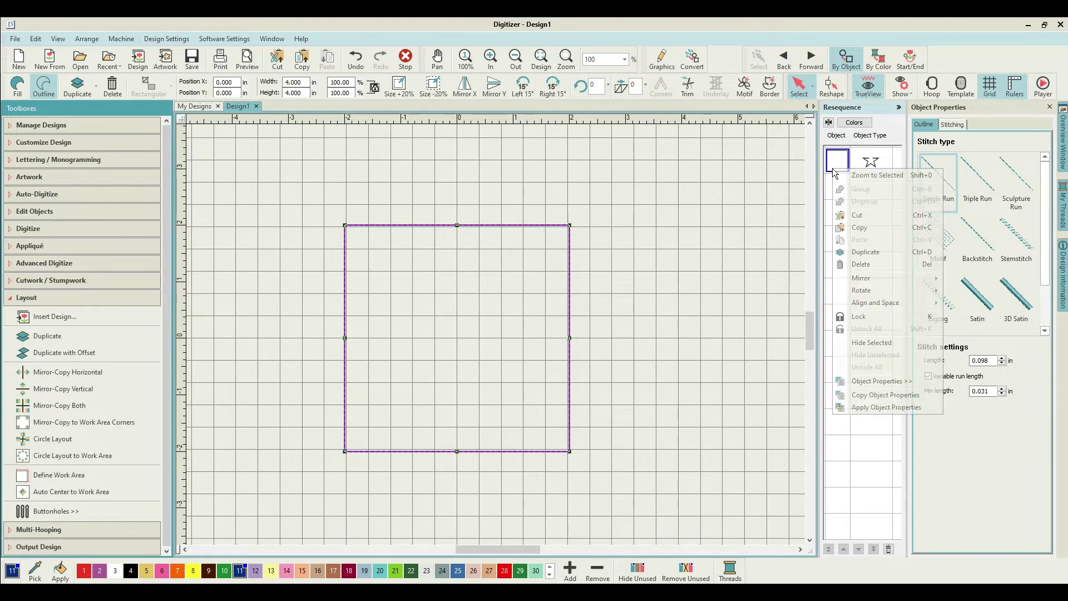
click(860, 252)
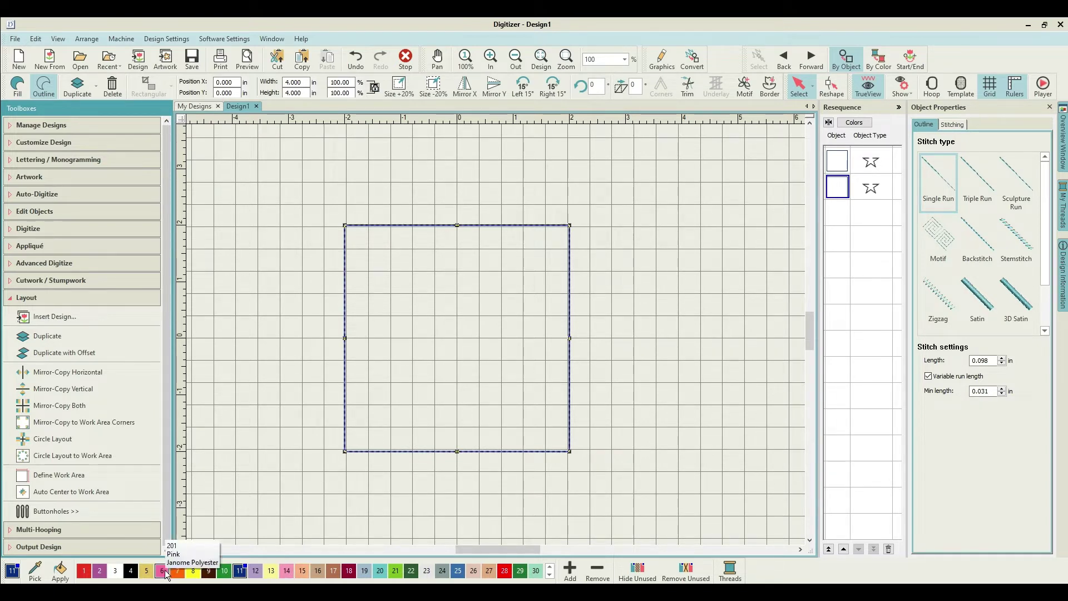
click(84, 572)
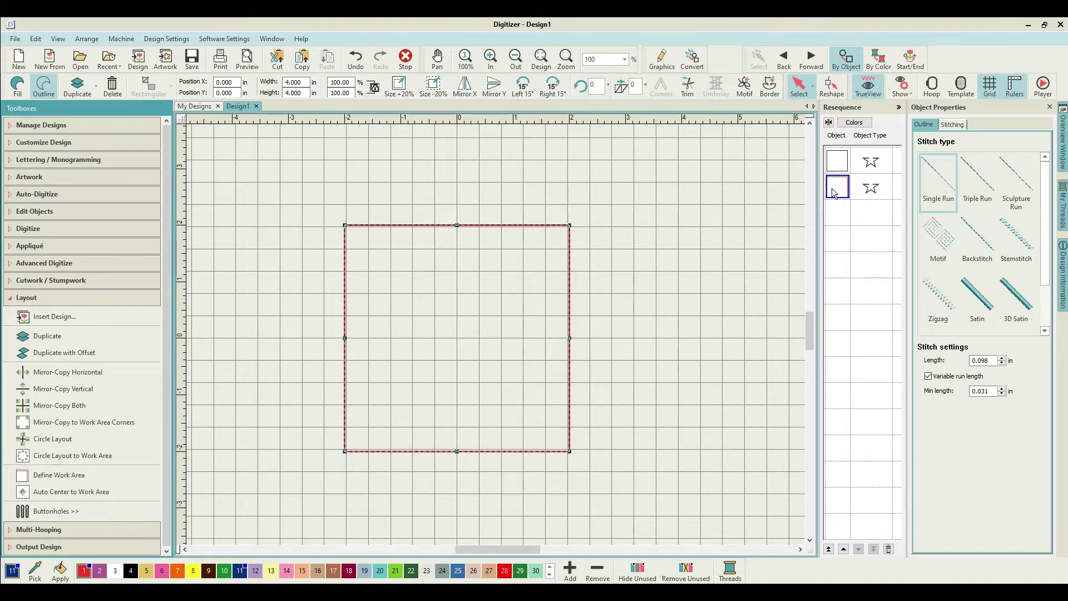
click(836, 252)
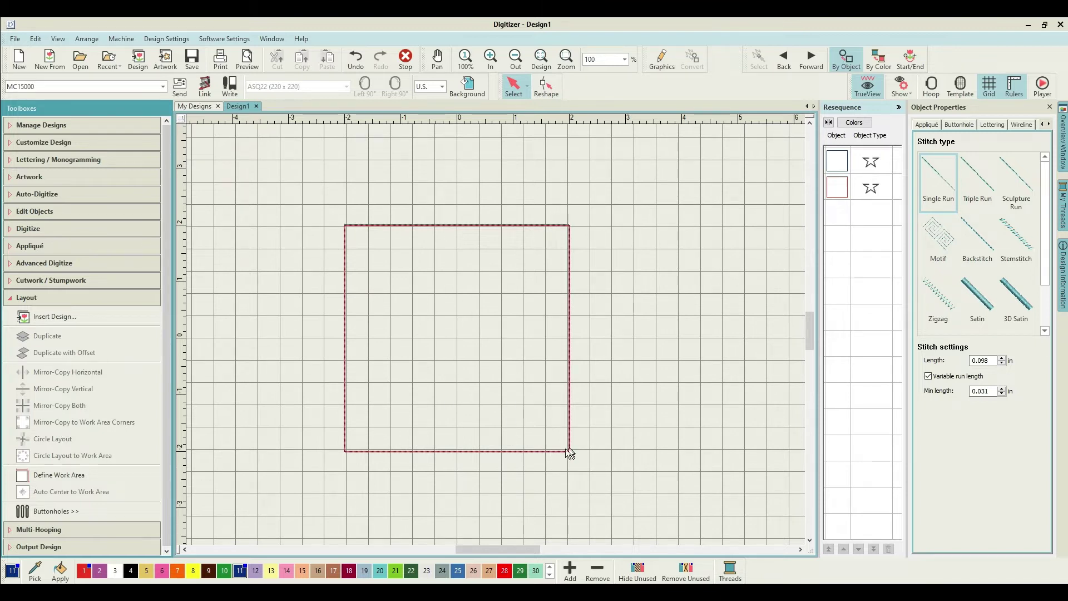
- Duplicate the red square outline in place and recolor the copy with dark blue thread color 11
right_click(838, 197)
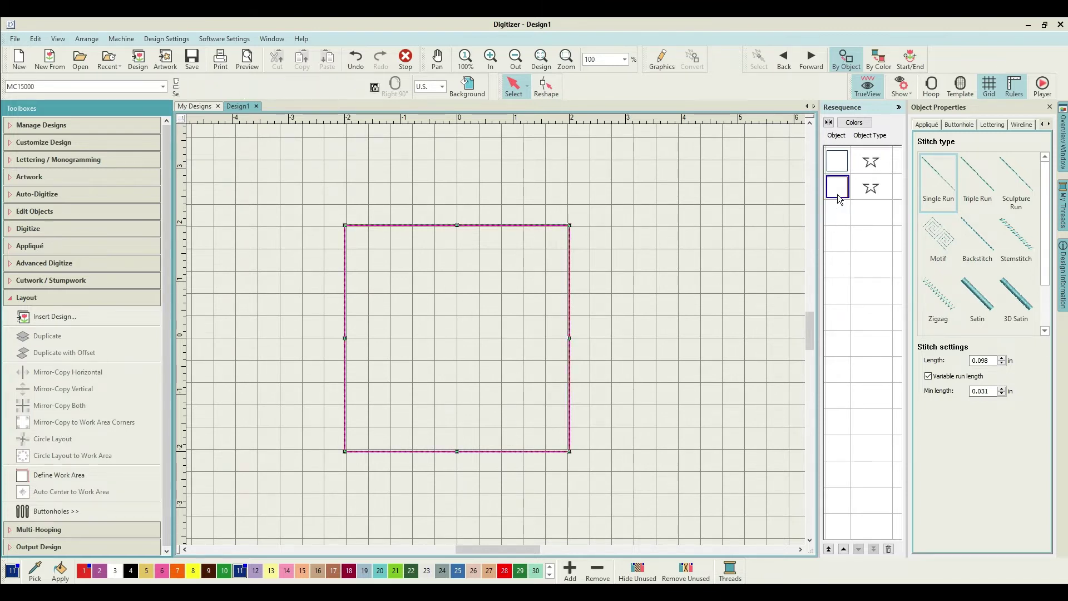
click(847, 276)
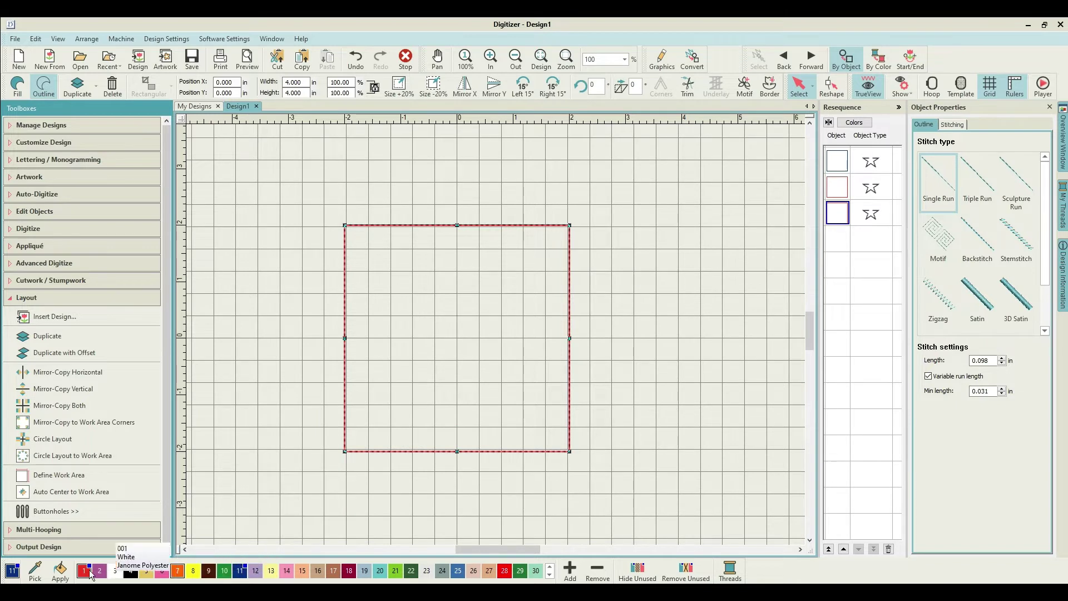
click(246, 575)
click(846, 325)
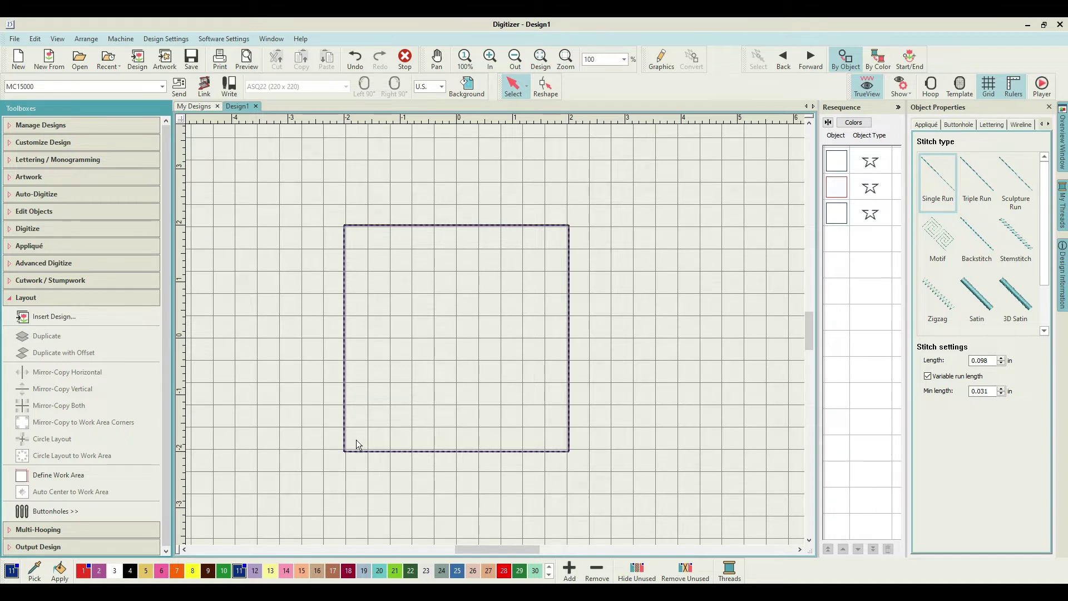
- Add two vertical and two horizontal guides, each about 1.5 in from the center, inside the square
click(541, 120)
click(372, 120)
click(182, 255)
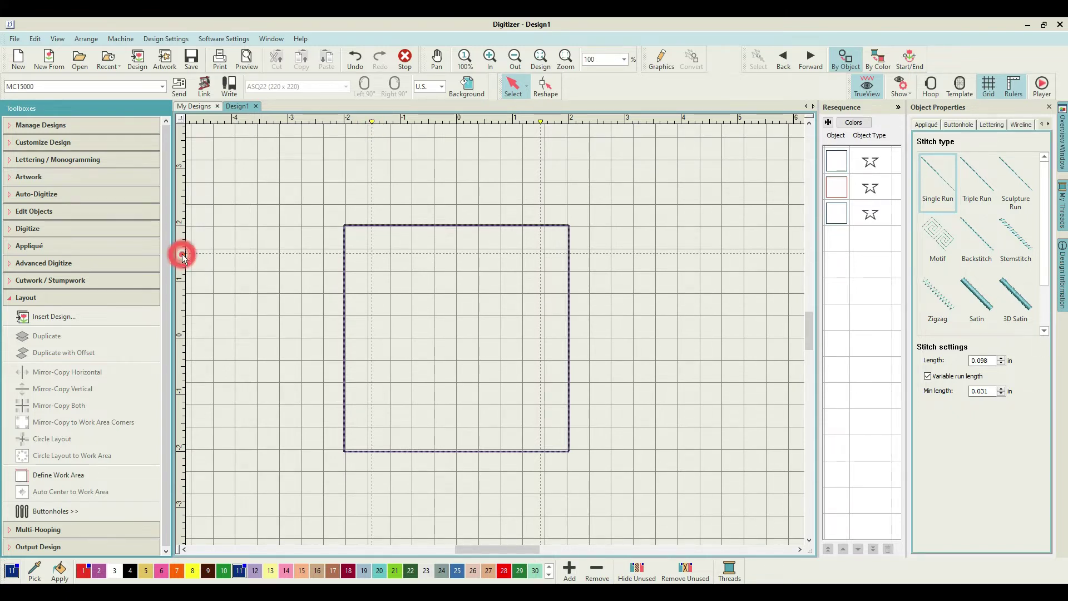
click(184, 425)
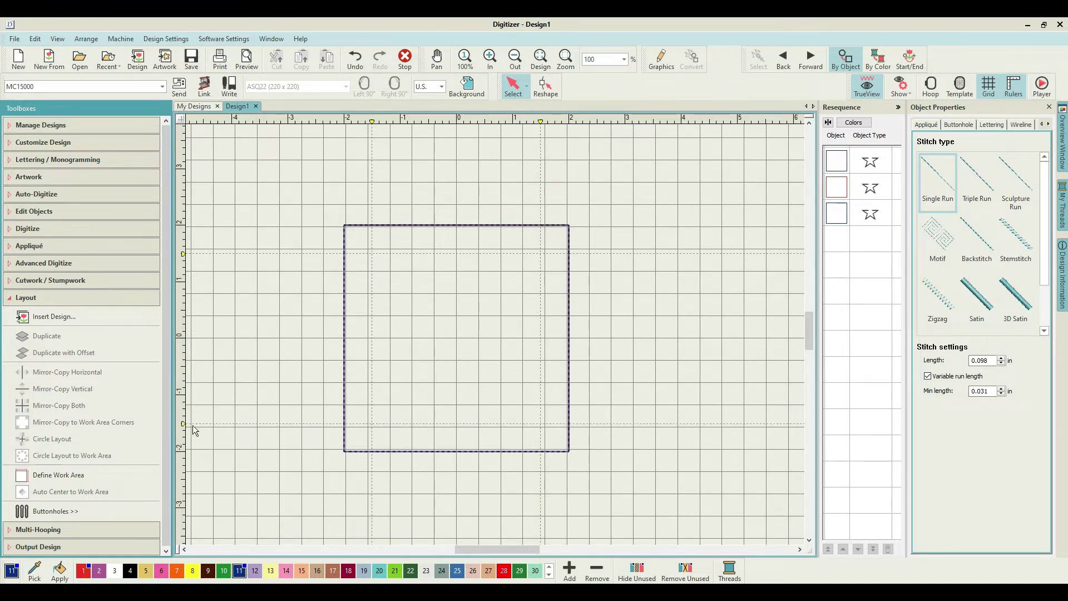
- Toggle the template and grid display to compare the guides, leaving the grid shown
click(899, 93)
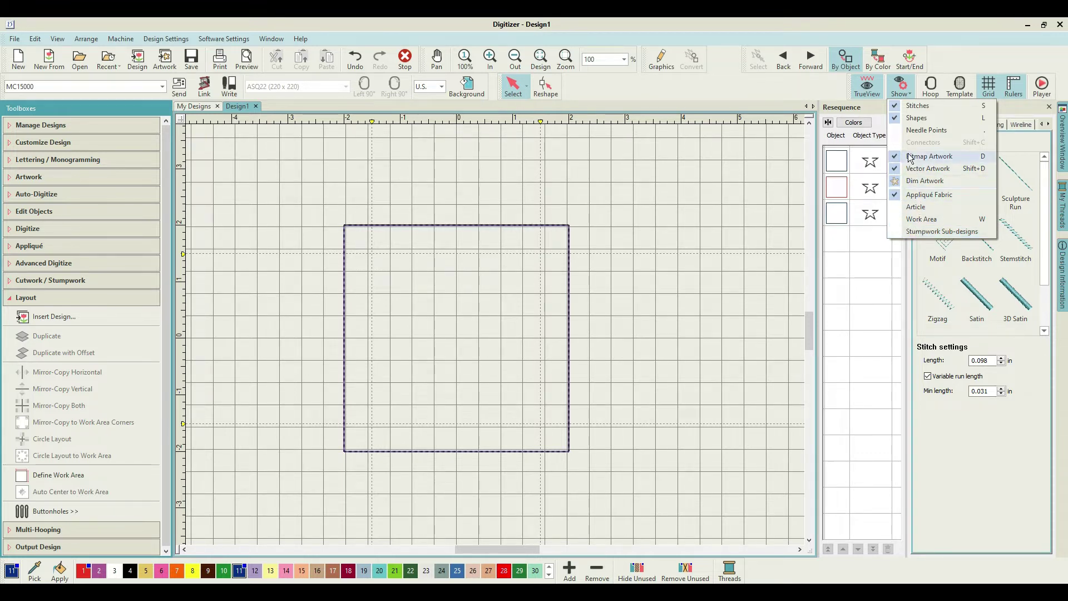
click(996, 88)
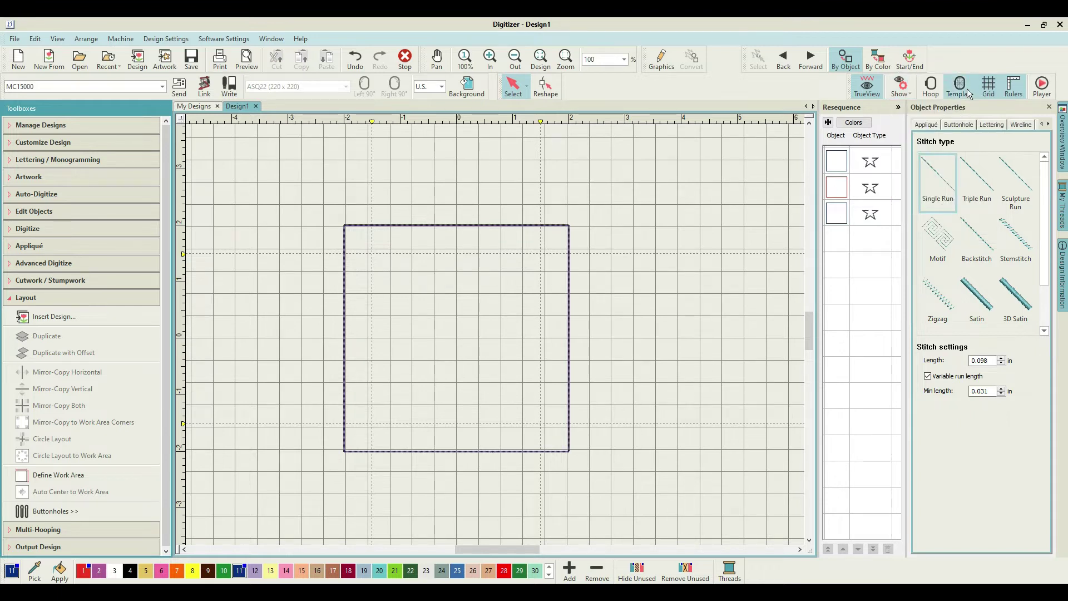
click(967, 89)
click(967, 88)
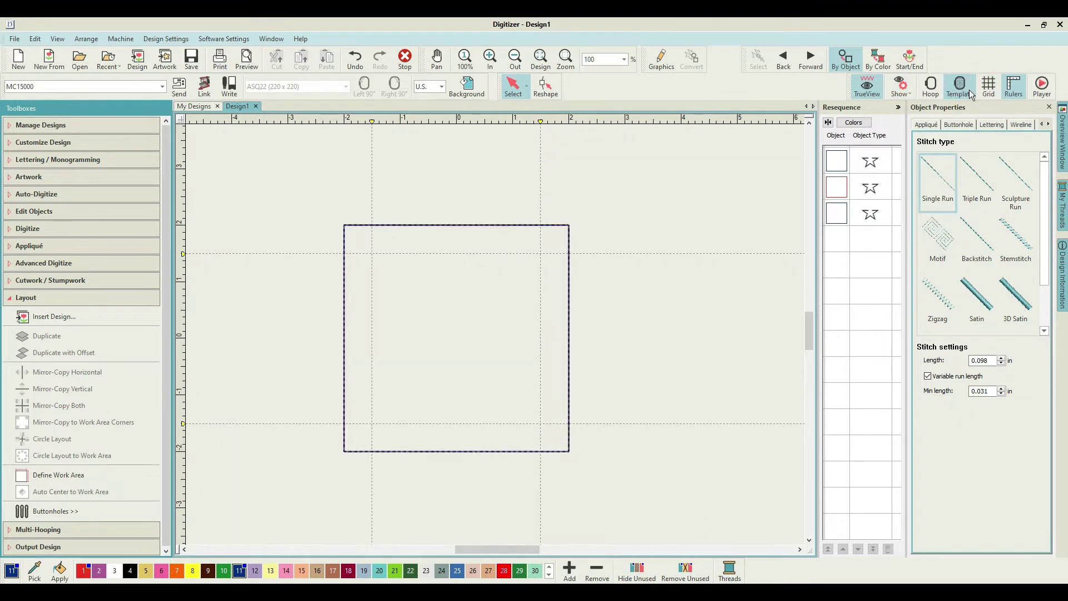
click(994, 88)
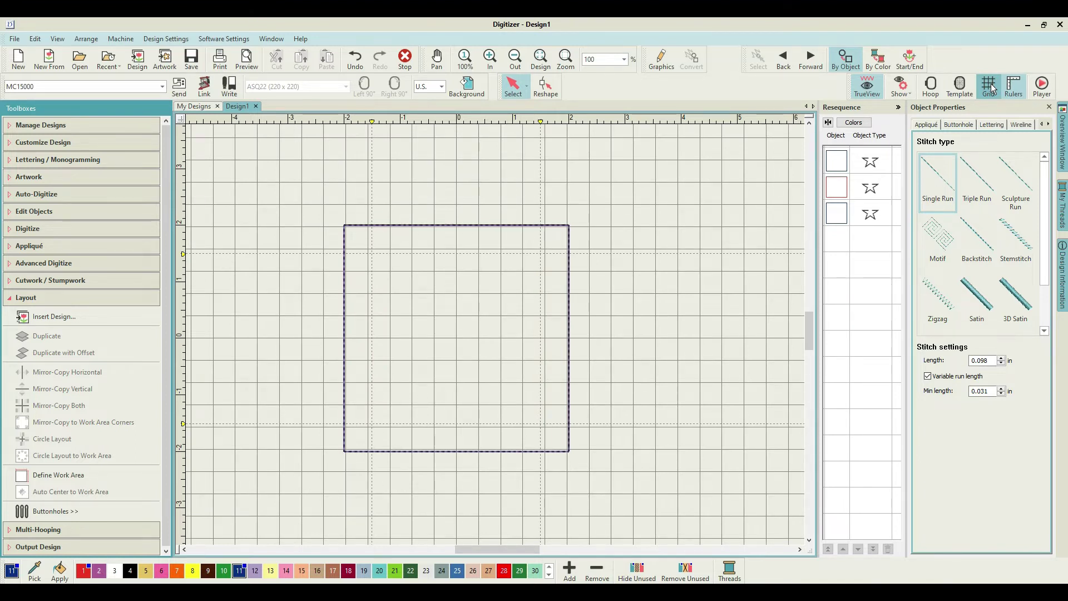
click(994, 87)
click(993, 89)
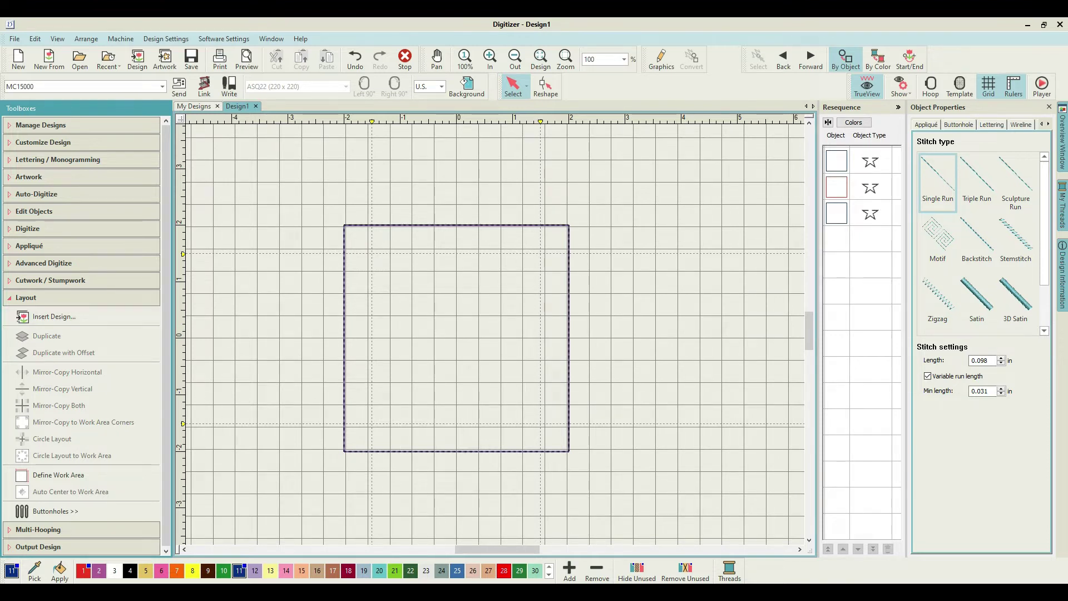
- Digitize a horizontal open line about 4.2 in long across the square along the upper guide and select it
click(51, 230)
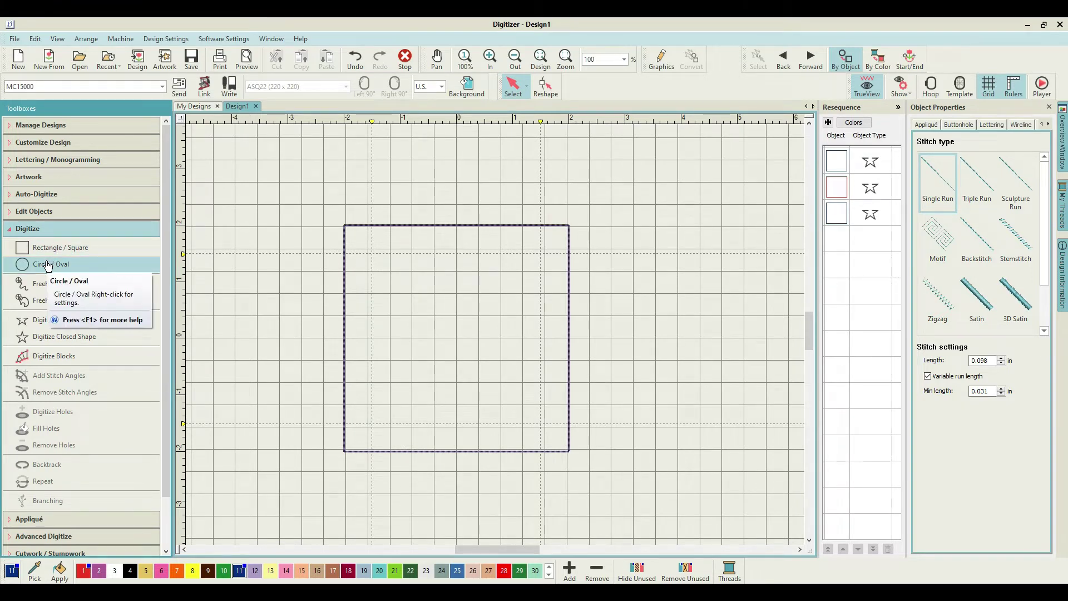
click(41, 326)
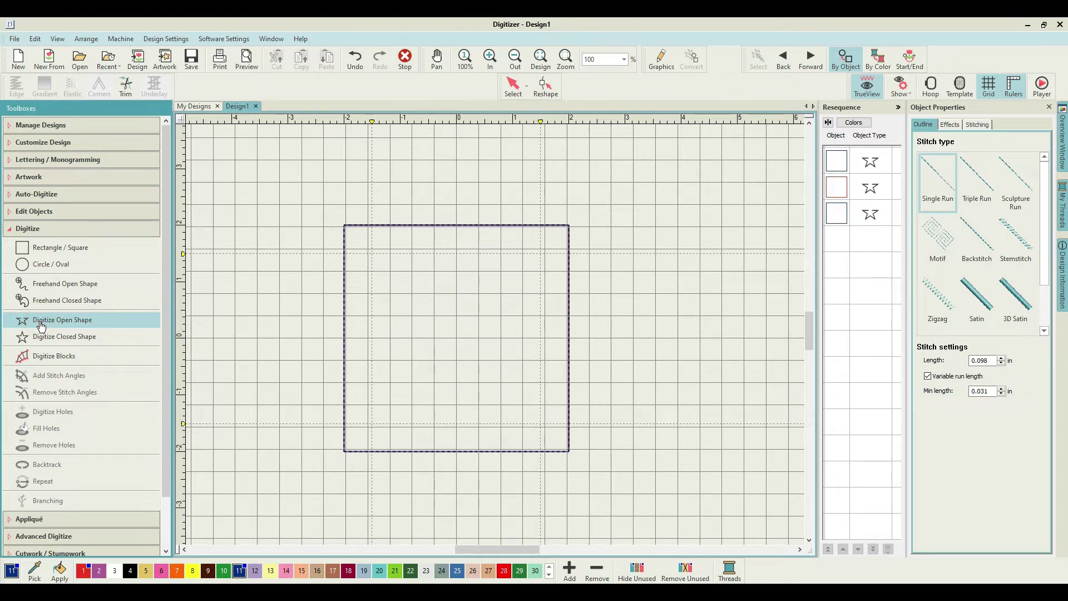
click(341, 253)
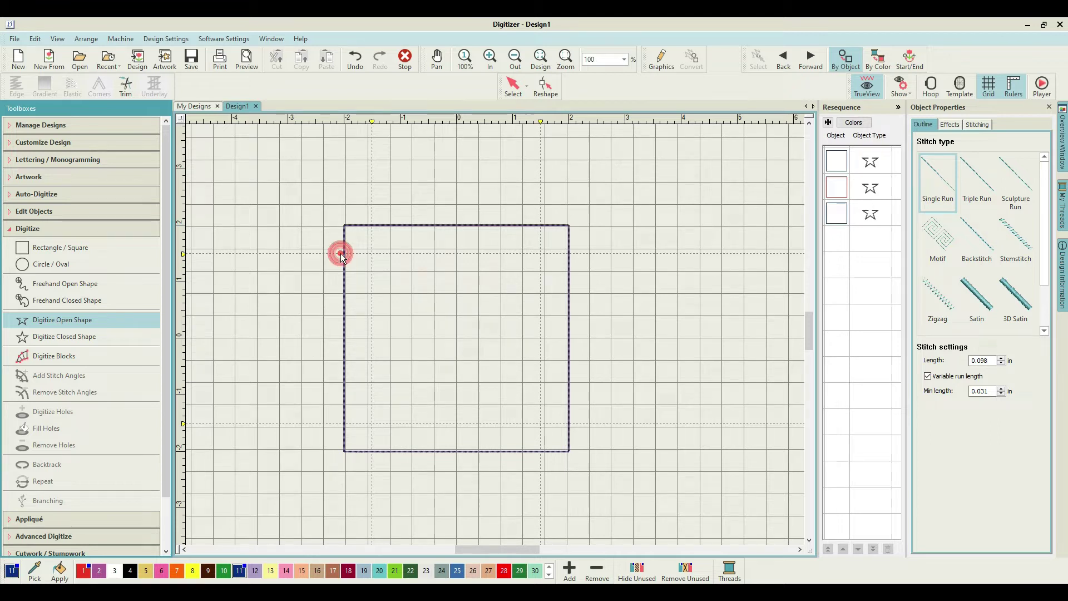
click(584, 258)
key(Return)
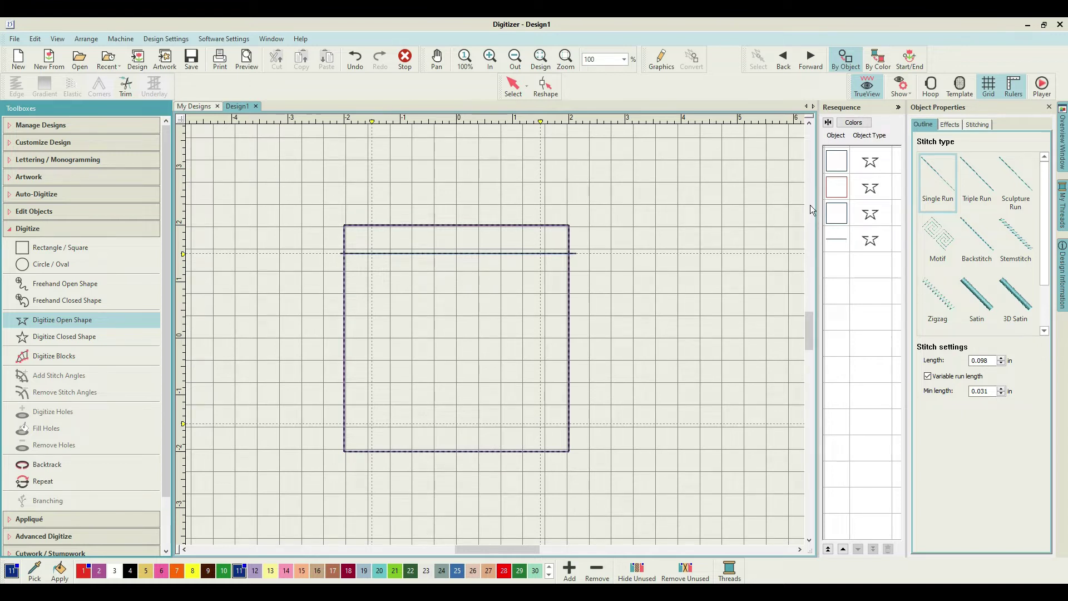
click(844, 236)
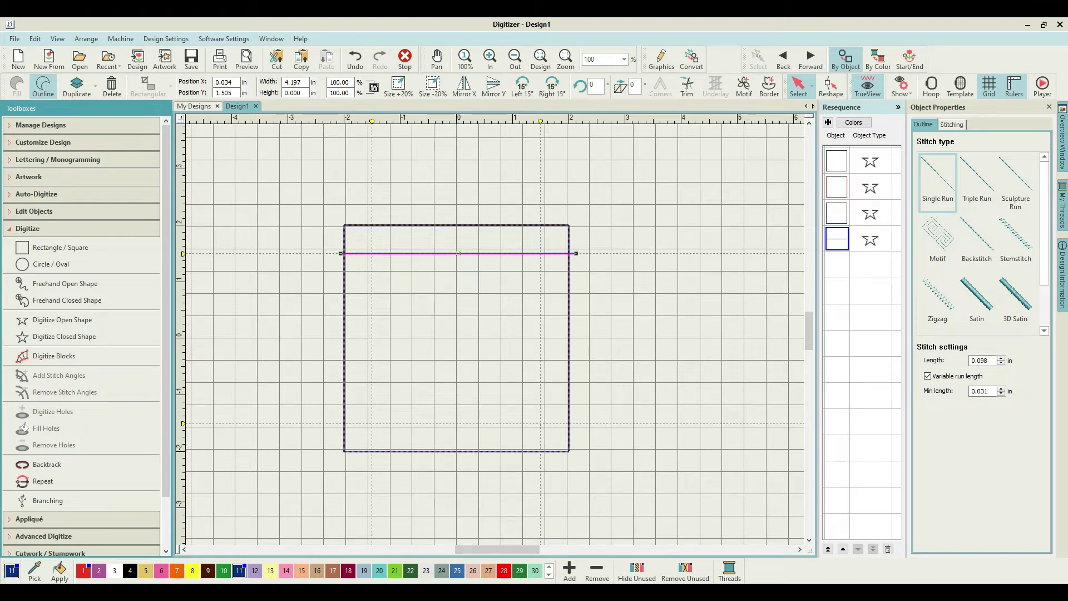
- Recolor the horizontal line with thread color 5 and place a duplicate of it along the lower horizontal guide
click(146, 571)
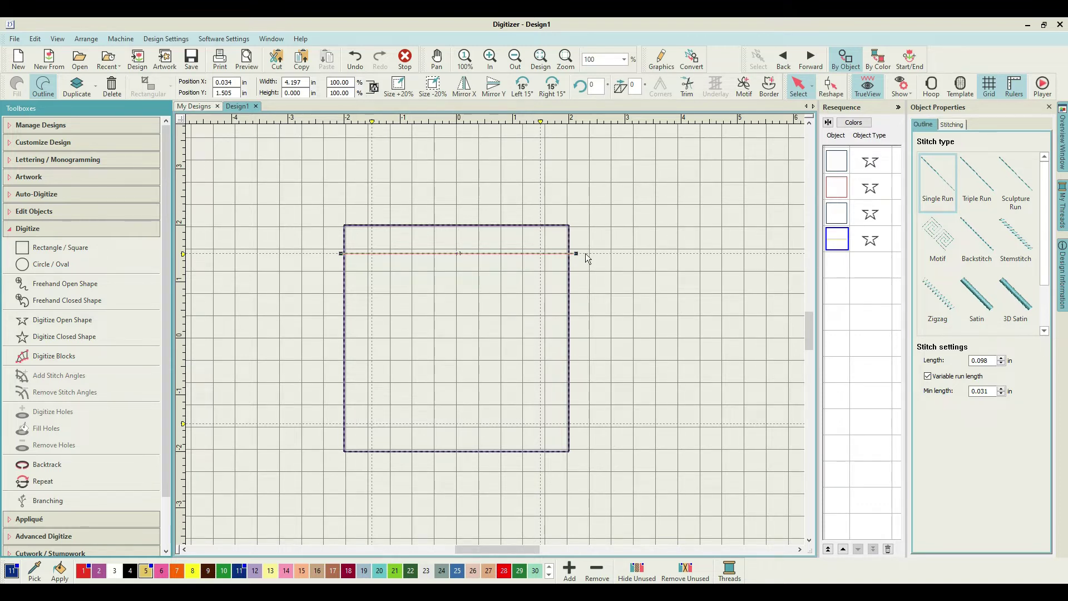
right_click(836, 240)
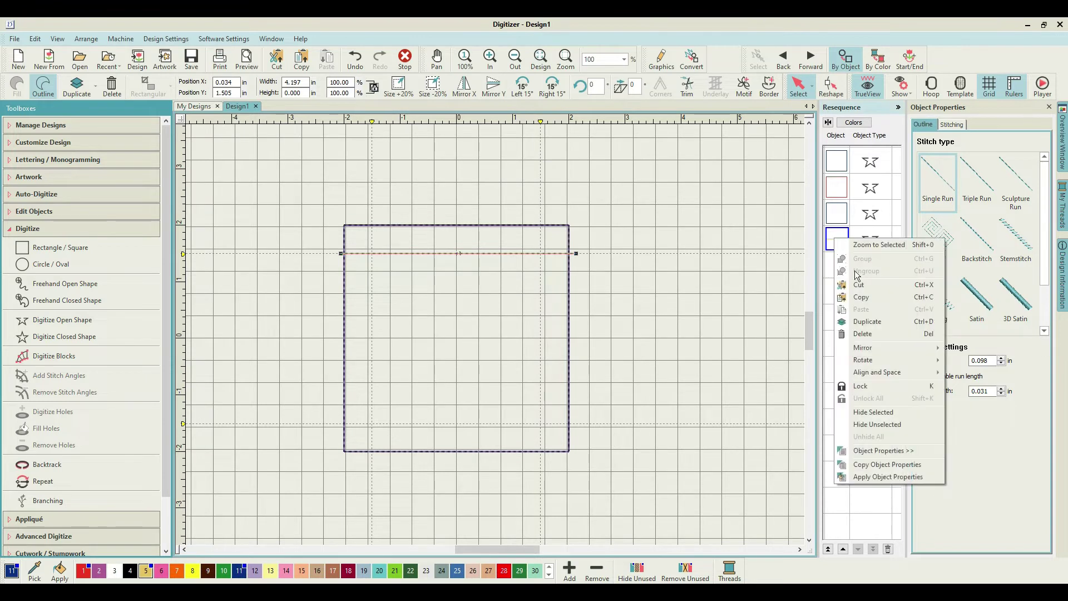
click(870, 324)
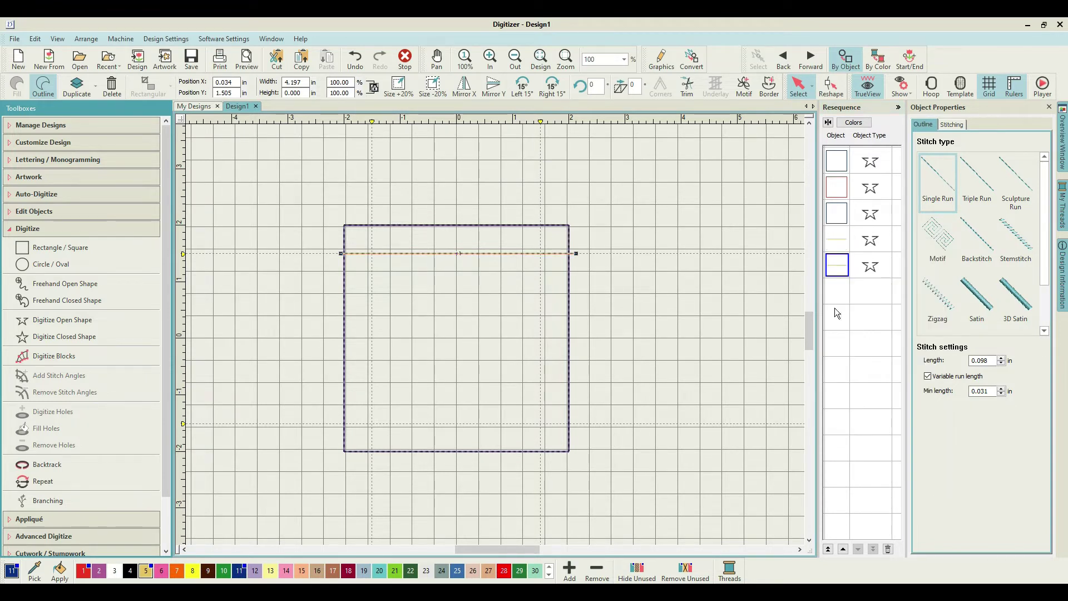
drag(495, 254, 496, 326)
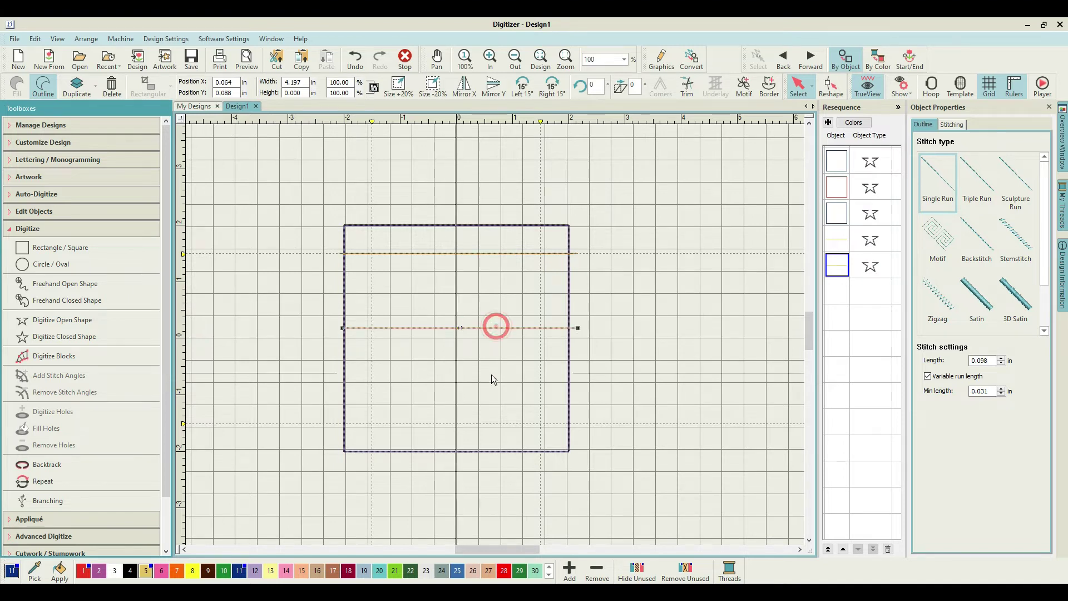
drag(493, 418, 492, 422)
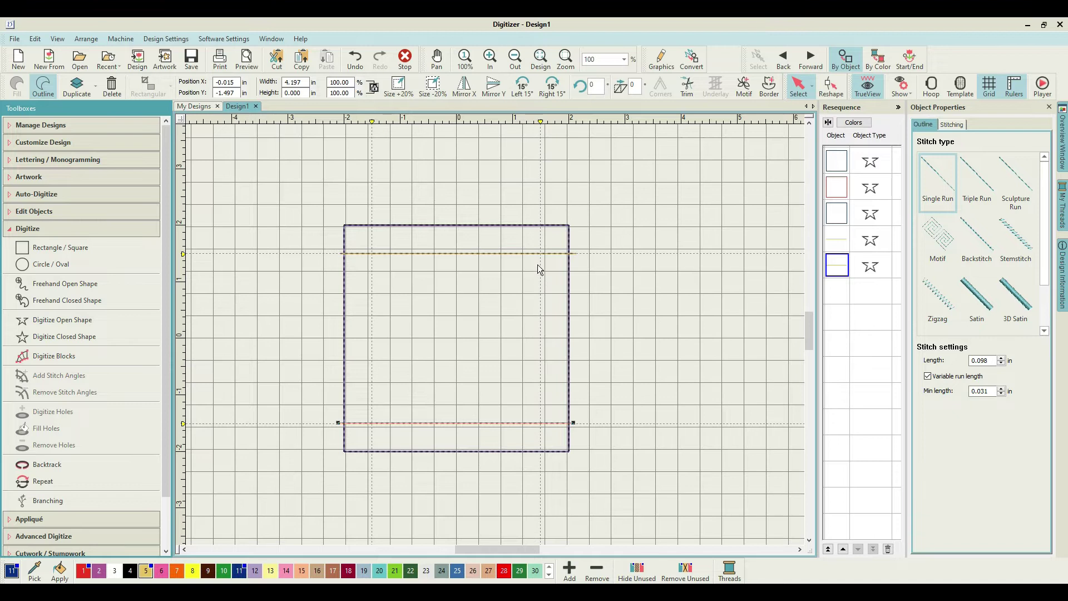
- Deselect the line, activate Digitize Open Shape and try to choose thread color 5 for the next line
click(541, 225)
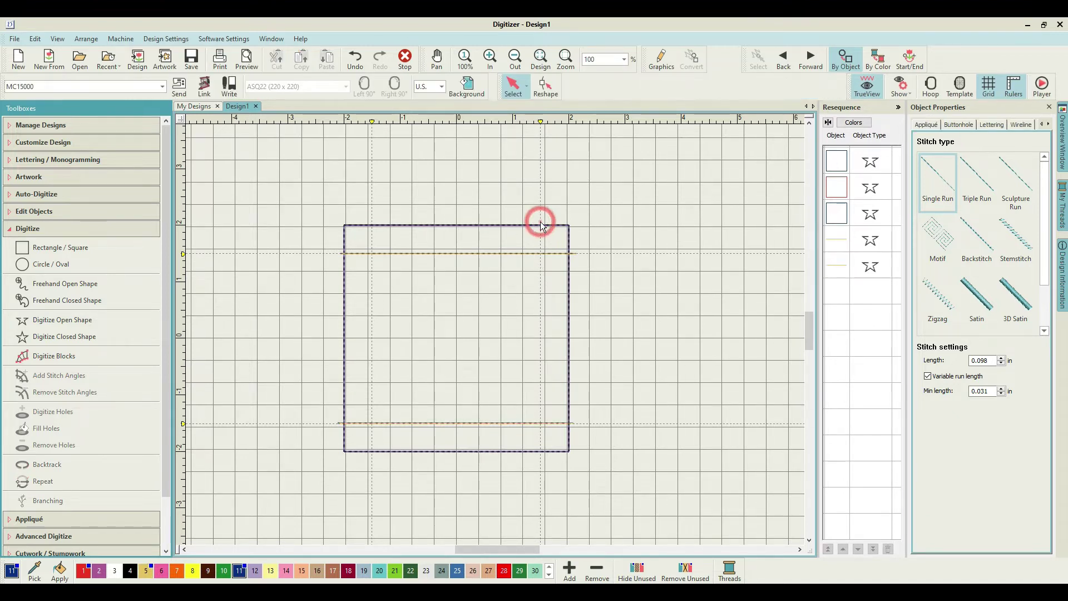
click(88, 325)
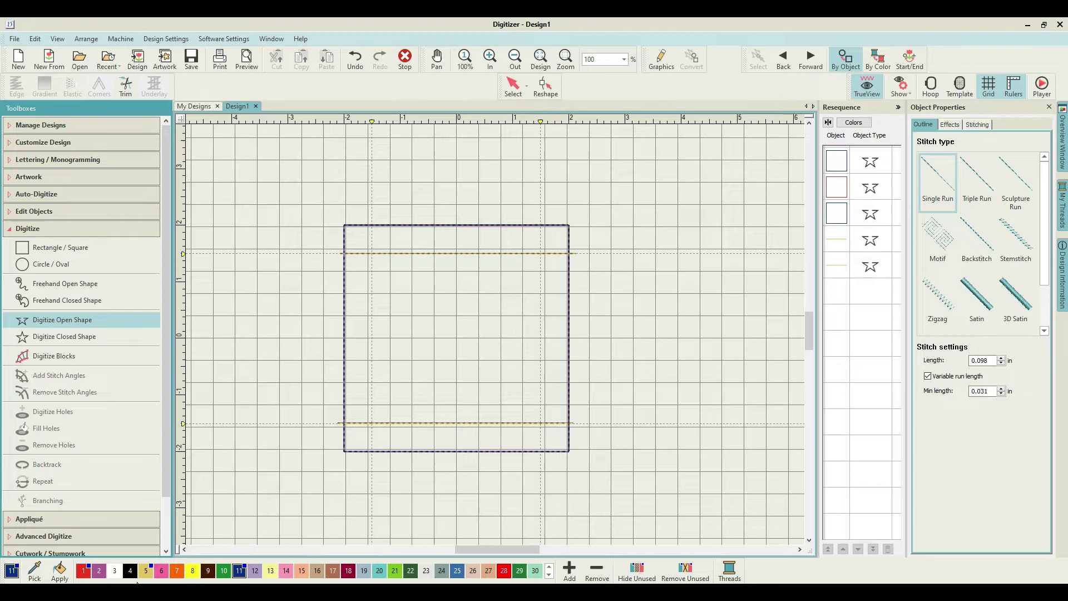
click(146, 571)
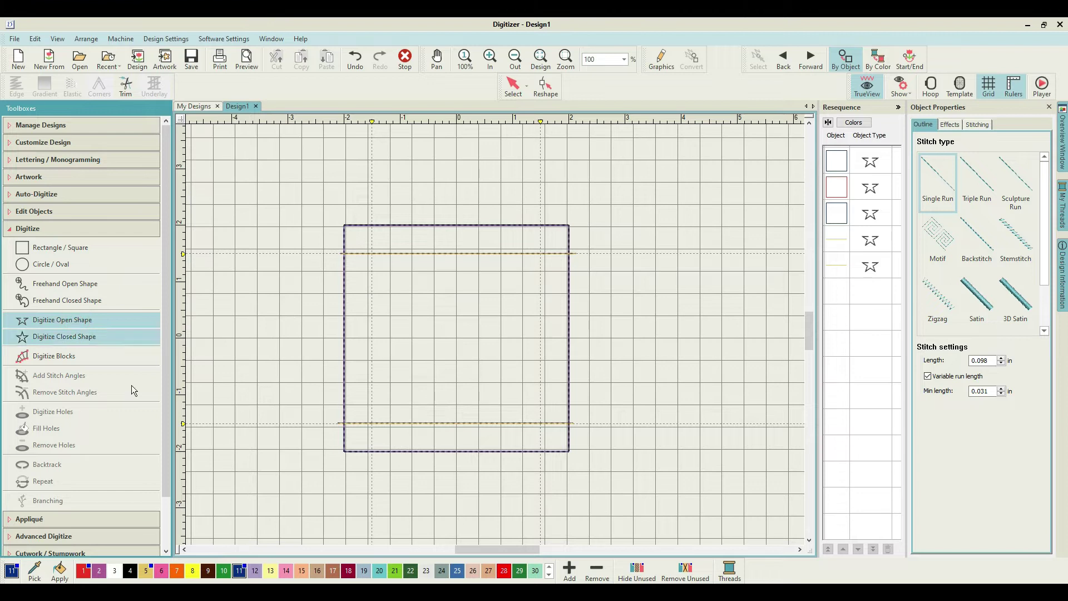
click(147, 575)
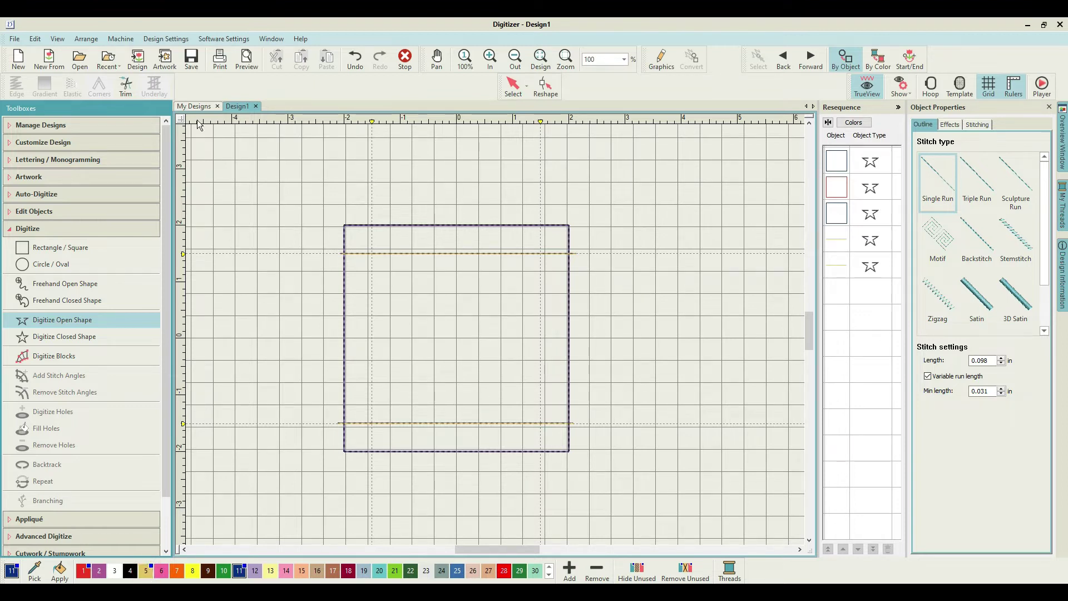
- Start saving the design and browse to the Embroidery Tips folder inside the 2021 folder
click(192, 58)
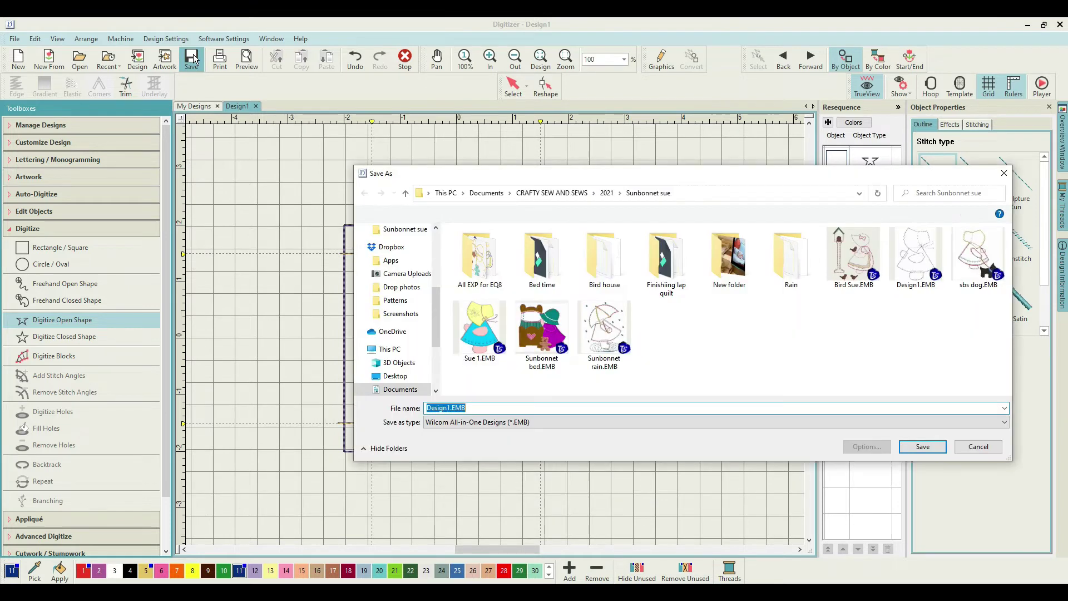
click(607, 192)
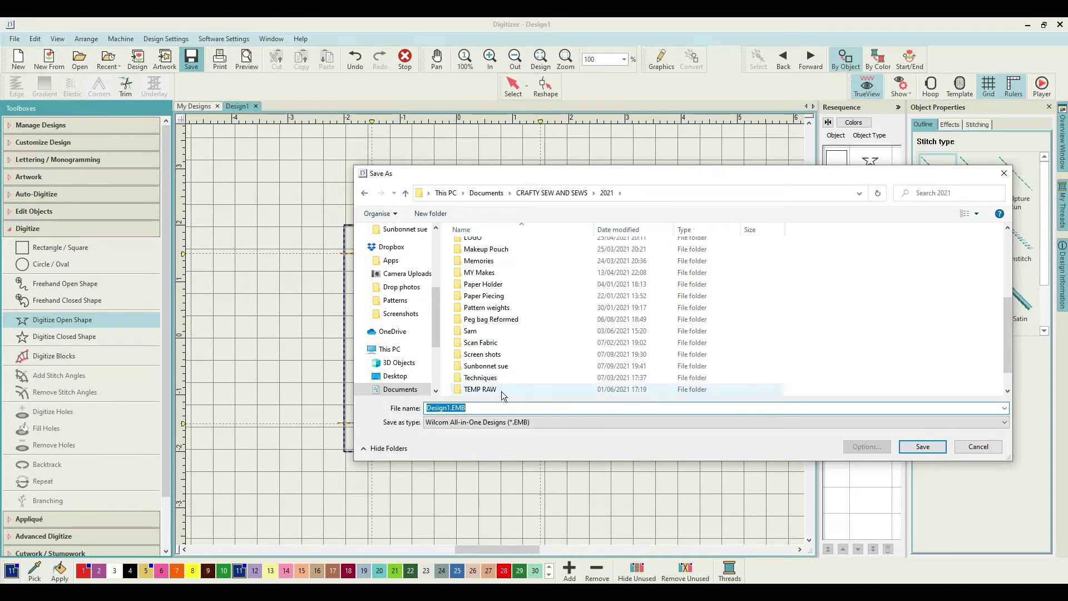
scroll(510, 356, up, 2)
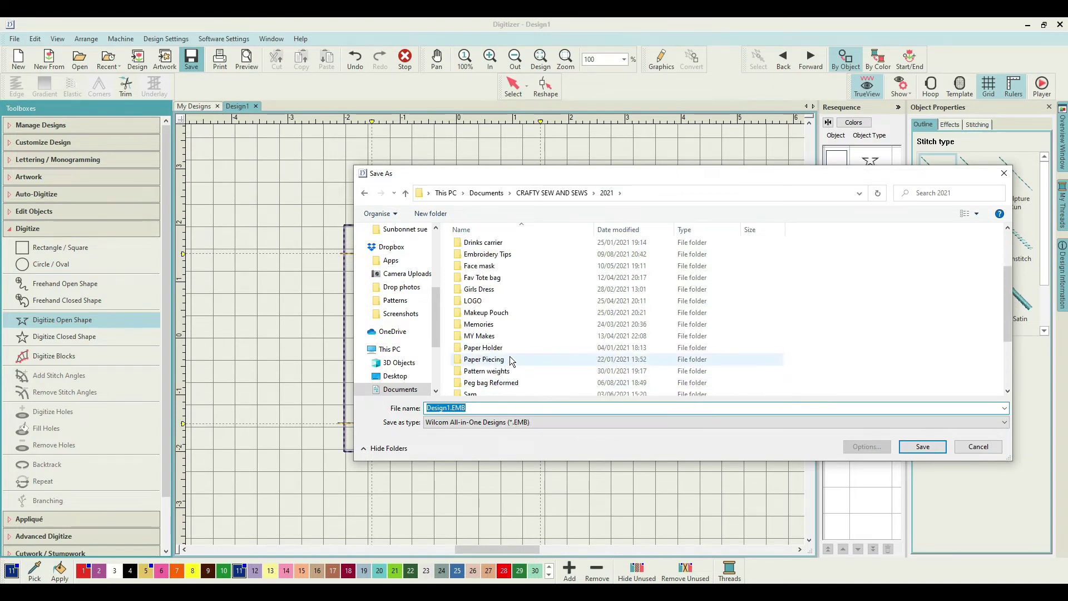
double_click(513, 251)
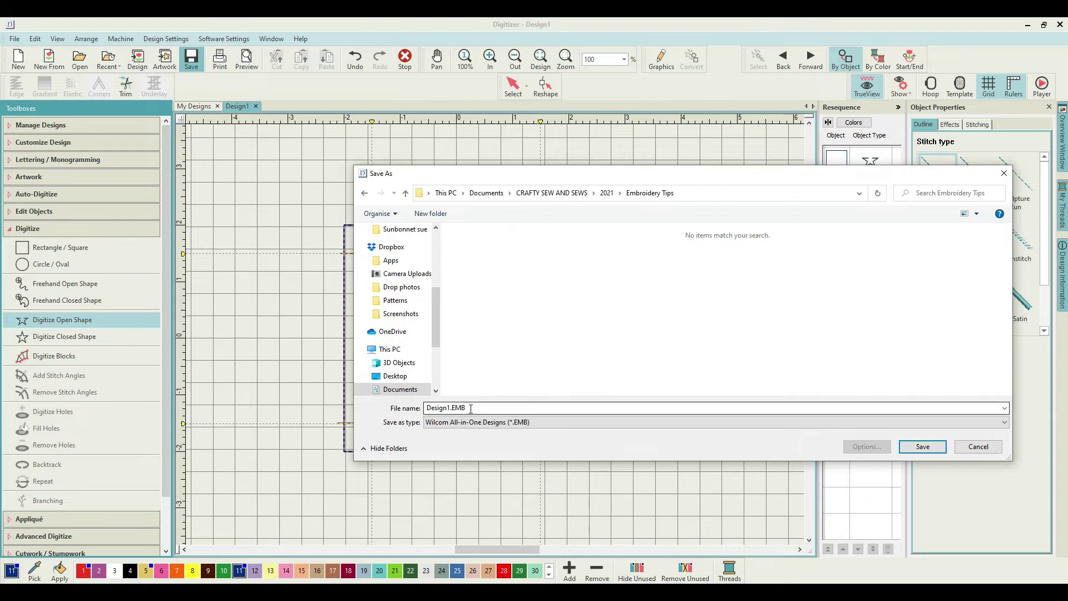
drag(436, 300, 436, 258)
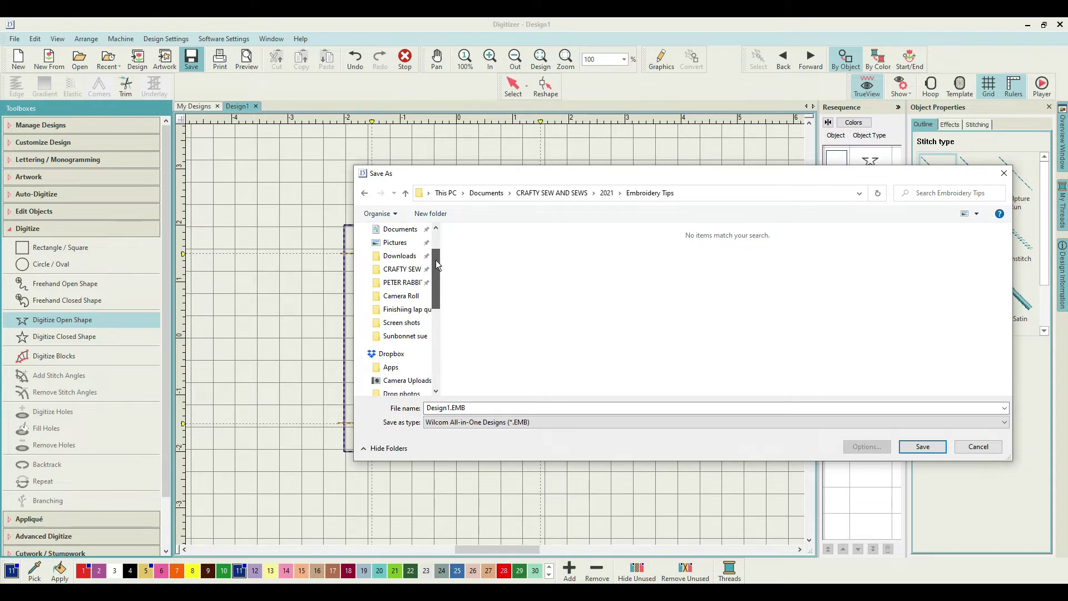
- Change the save location to the Lovelock Design folder in Documents
click(486, 194)
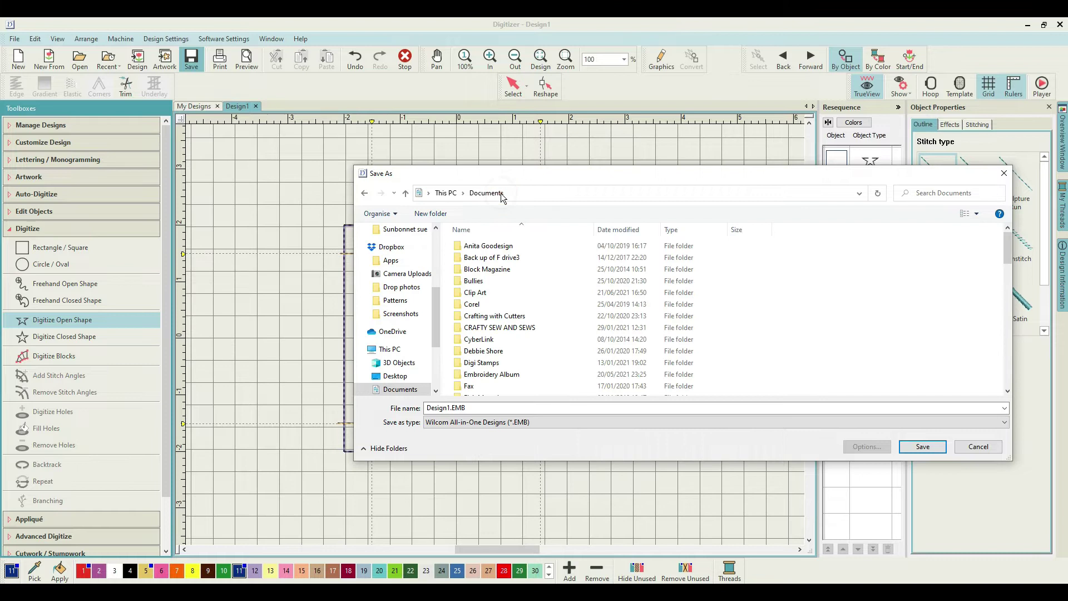
scroll(497, 325, down, 10)
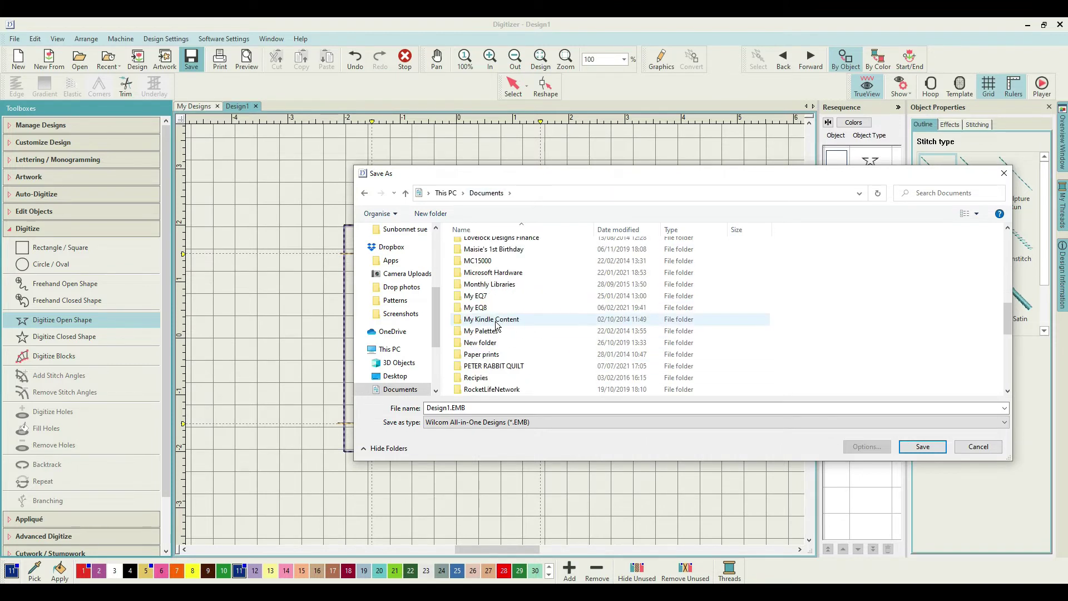
scroll(497, 326, down, 3)
scroll(492, 334, down, 5)
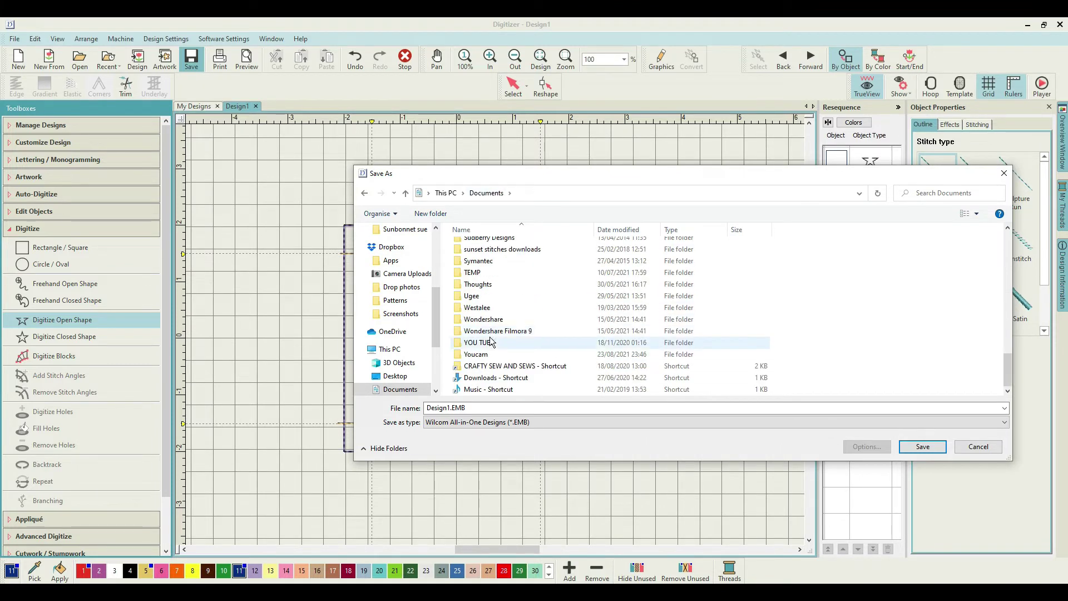
scroll(488, 322, up, 5)
scroll(488, 320, up, 8)
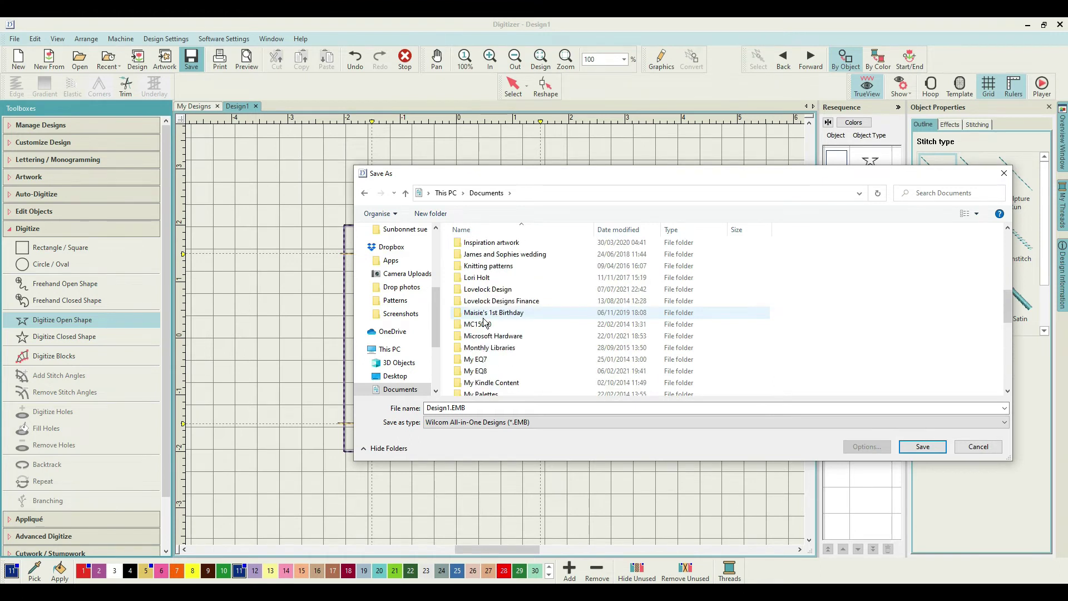
scroll(481, 326, up, 5)
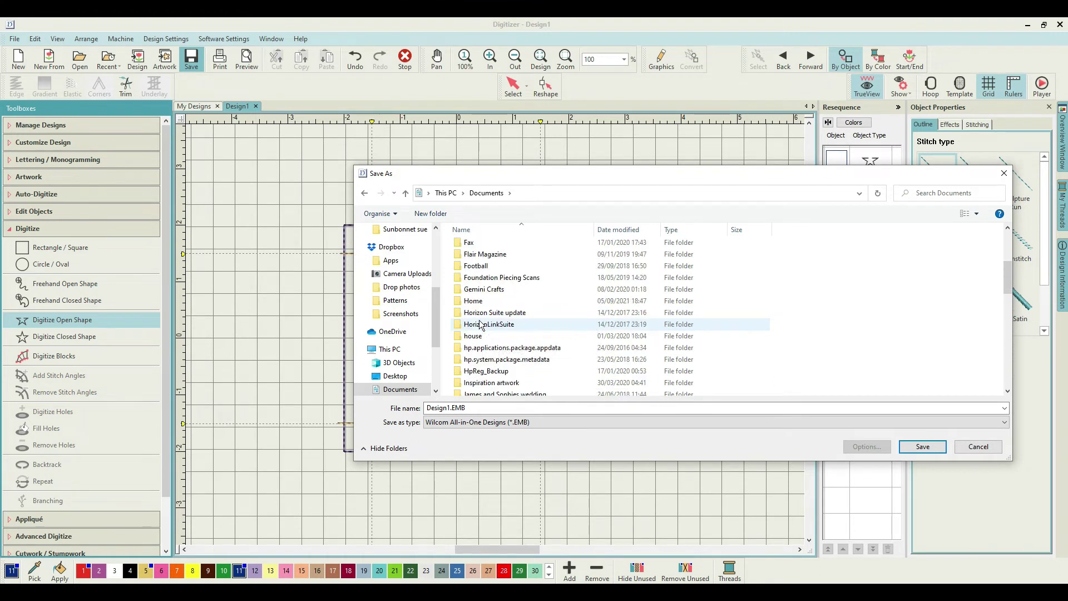
scroll(481, 325, down, 5)
scroll(481, 324, down, 2)
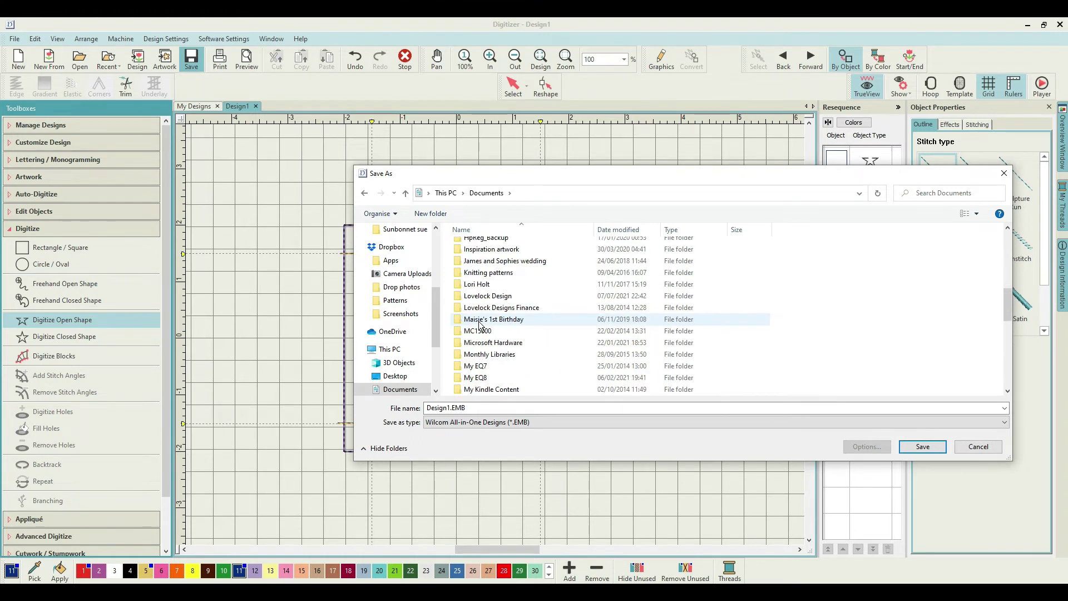
click(481, 298)
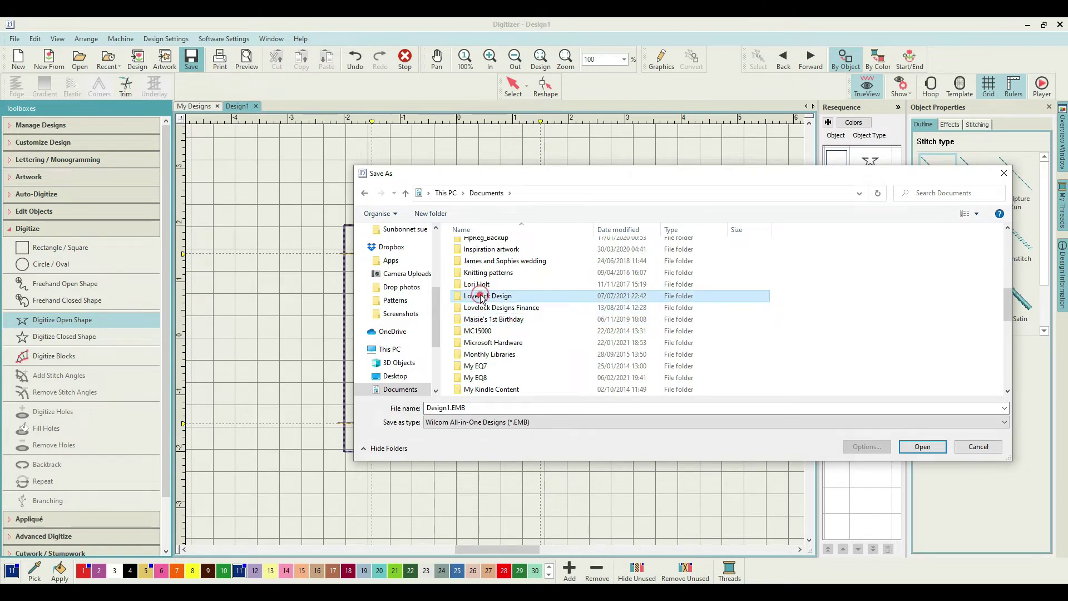
double_click(481, 296)
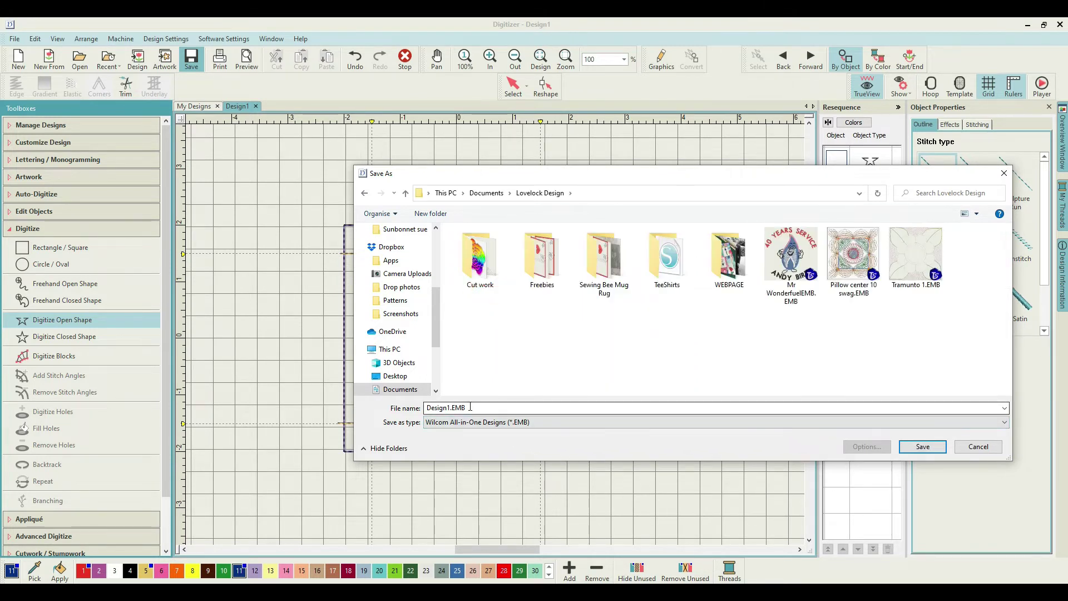
- Create a new folder named Coater inside Lovelock Design and open it
right_click(502, 350)
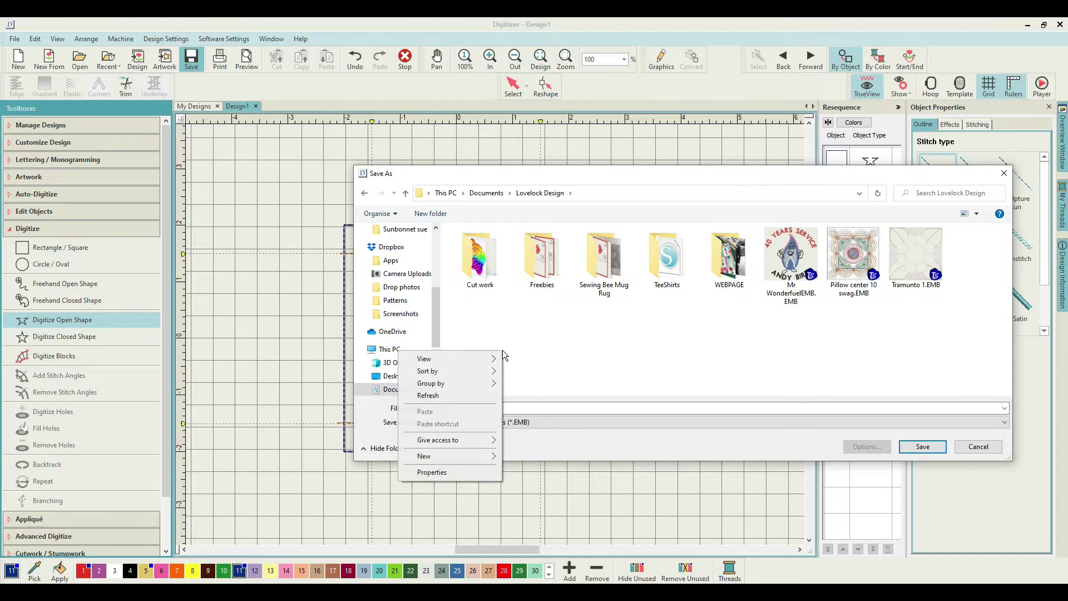
click(446, 459)
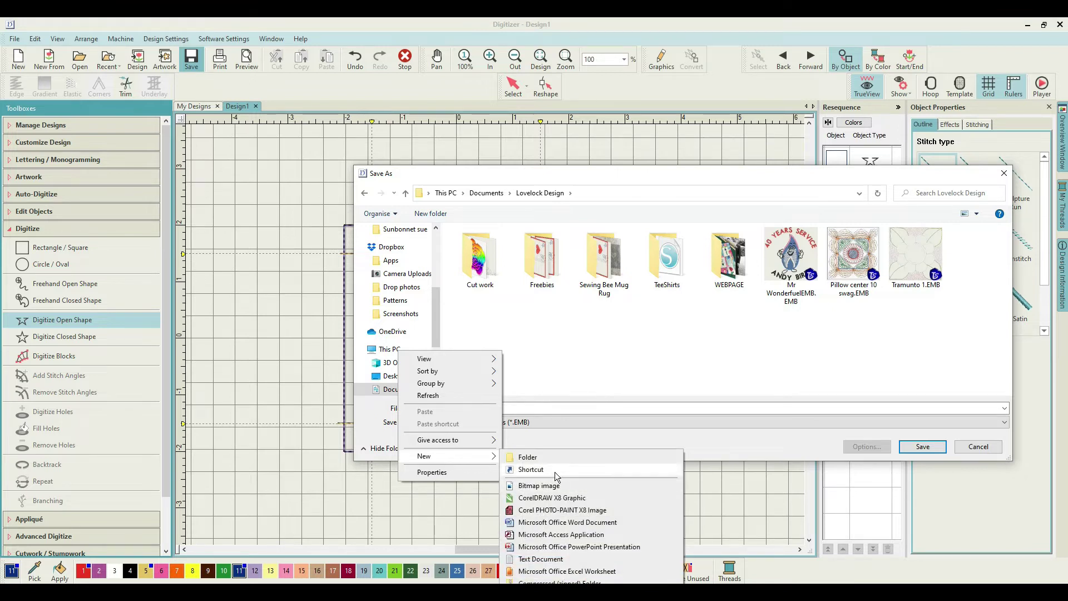
click(547, 460)
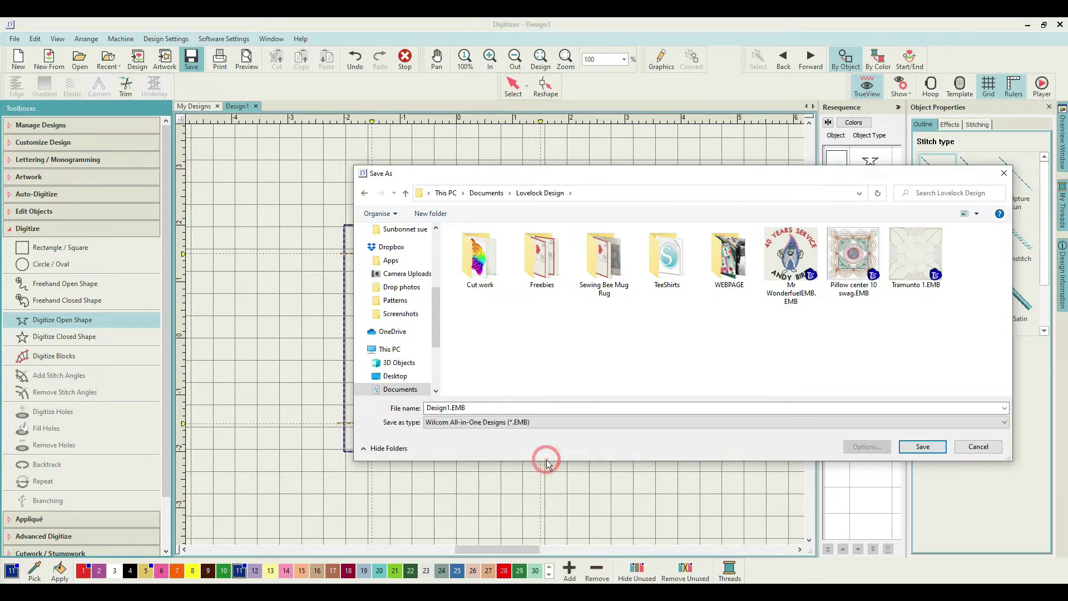
text(Coater)
click(601, 332)
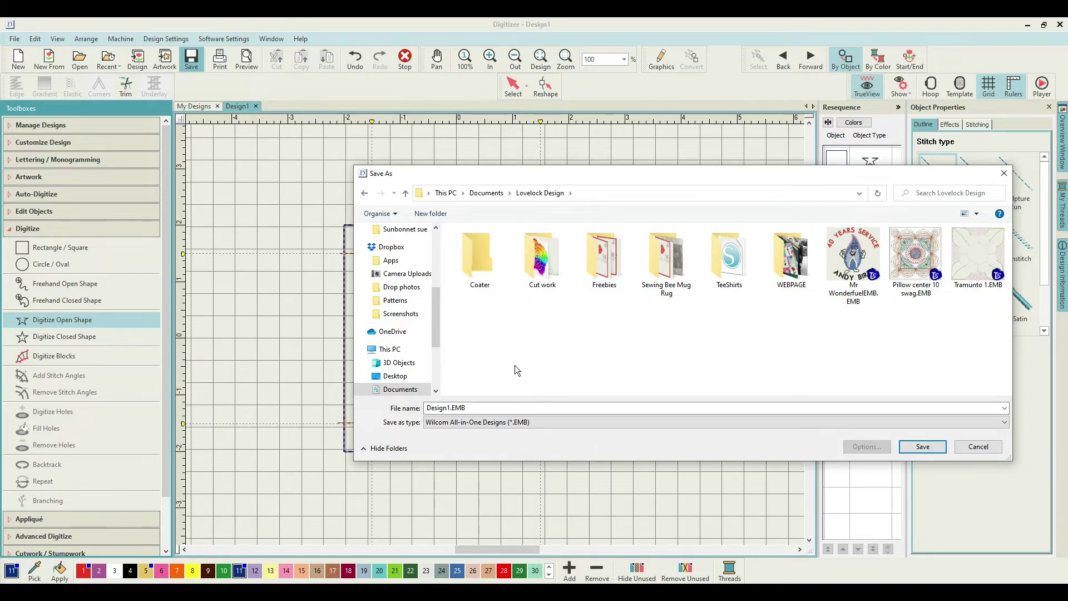
click(486, 288)
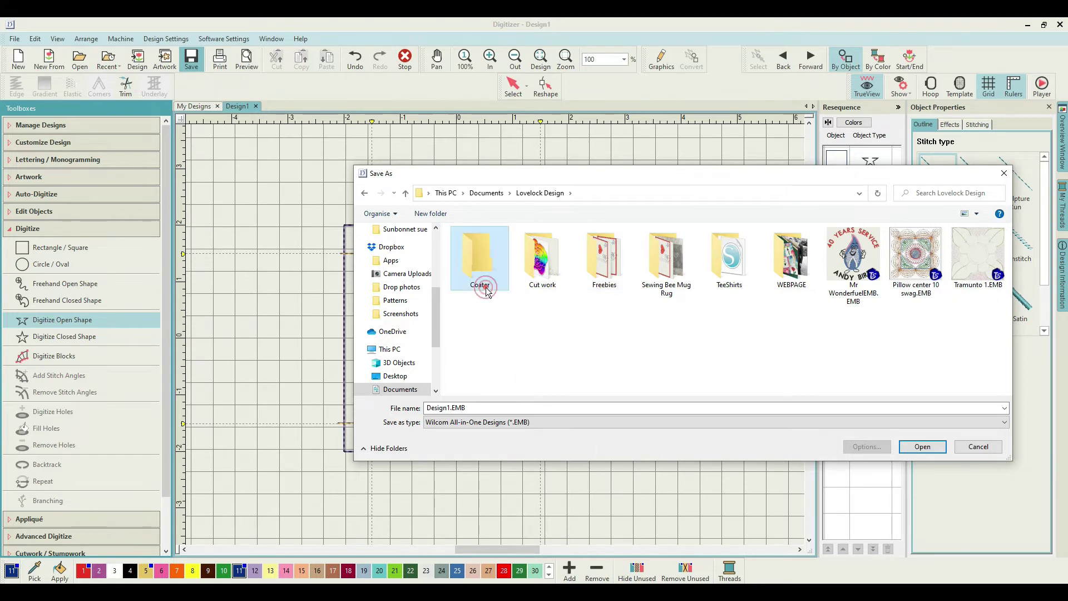
double_click(486, 287)
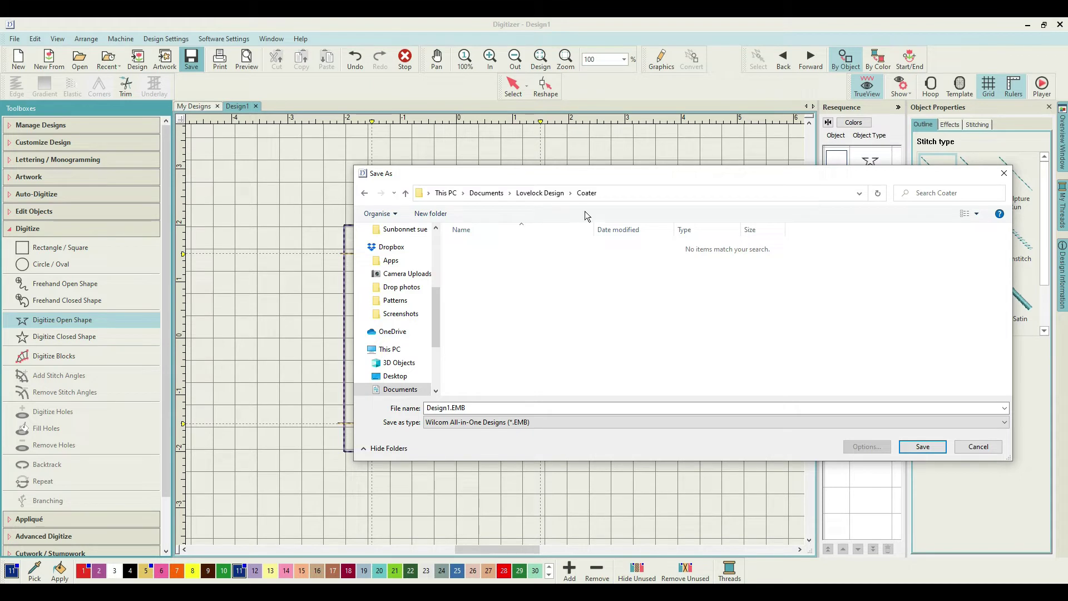
- Return to the Lovelock Design folder and rename the Coater folder to Coaster
click(365, 193)
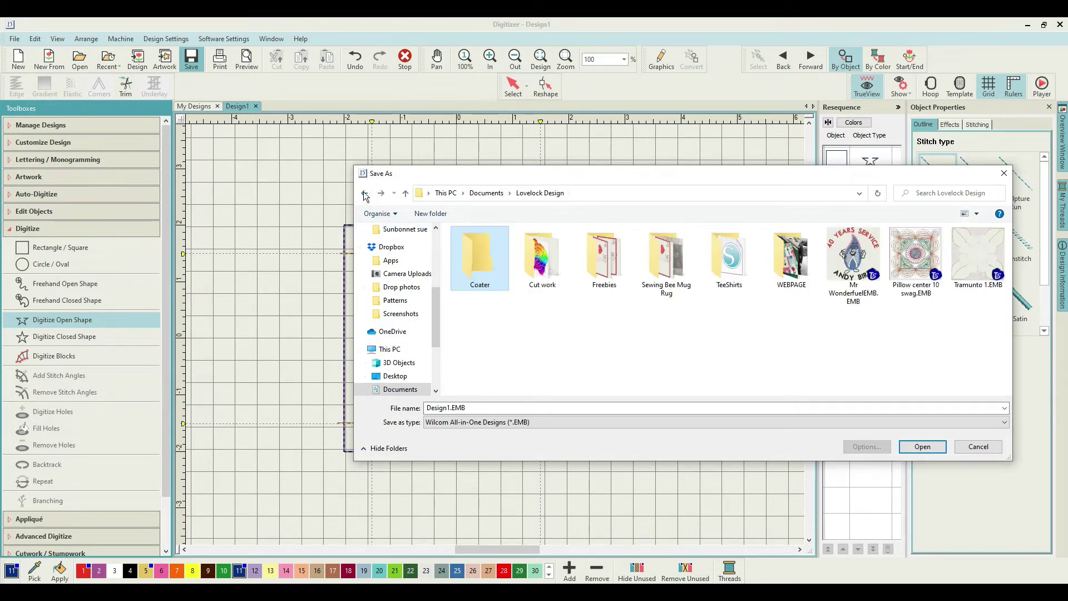
right_click(467, 265)
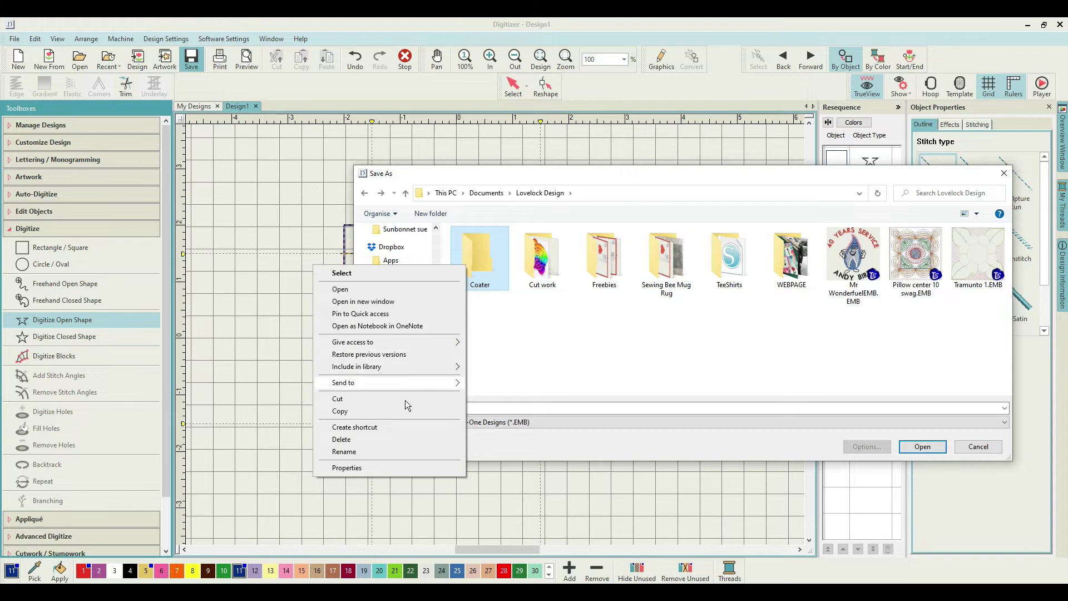
click(401, 452)
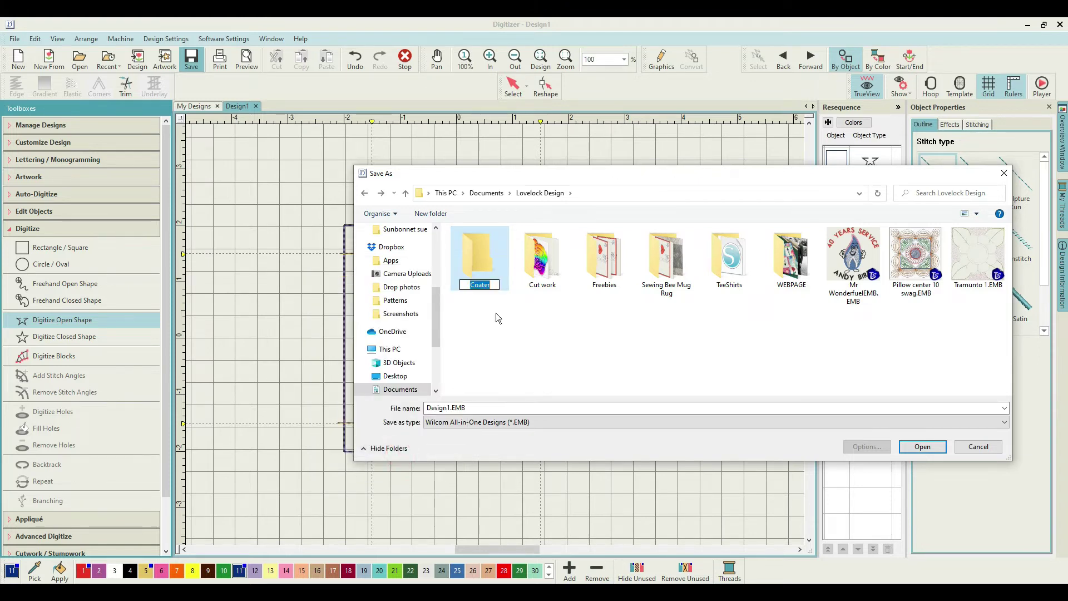
click(483, 287)
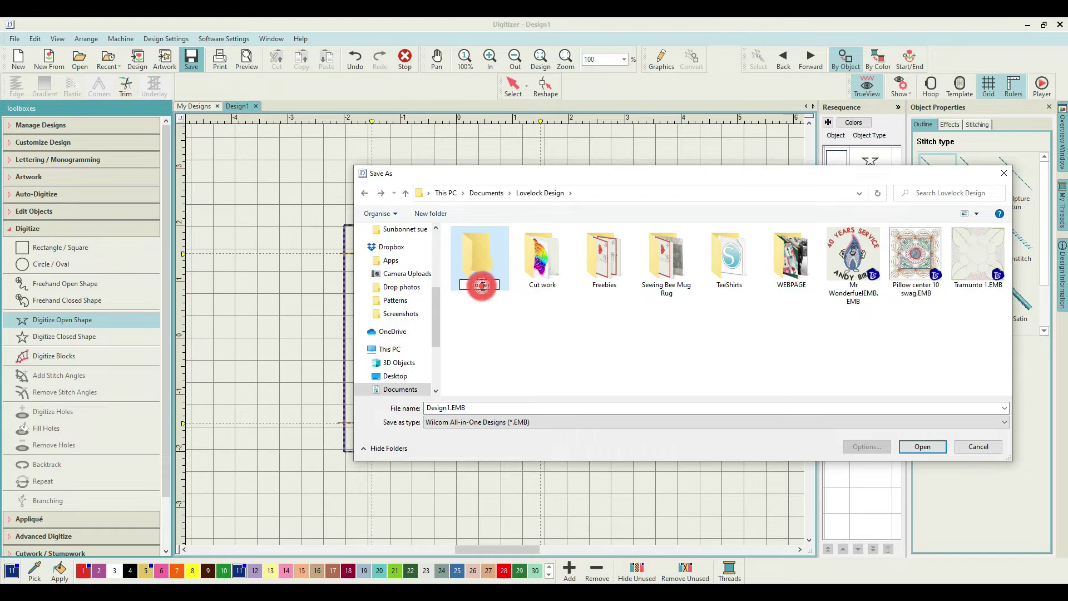
text(ster)
click(482, 318)
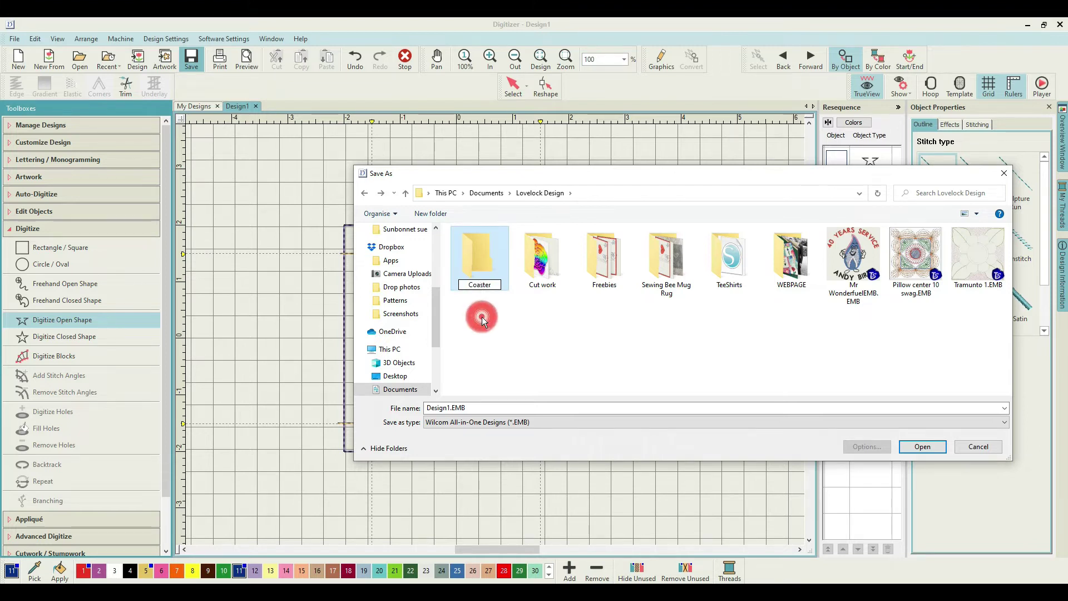
- Open the Coaster folder and save the design there as DR coaster
double_click(480, 256)
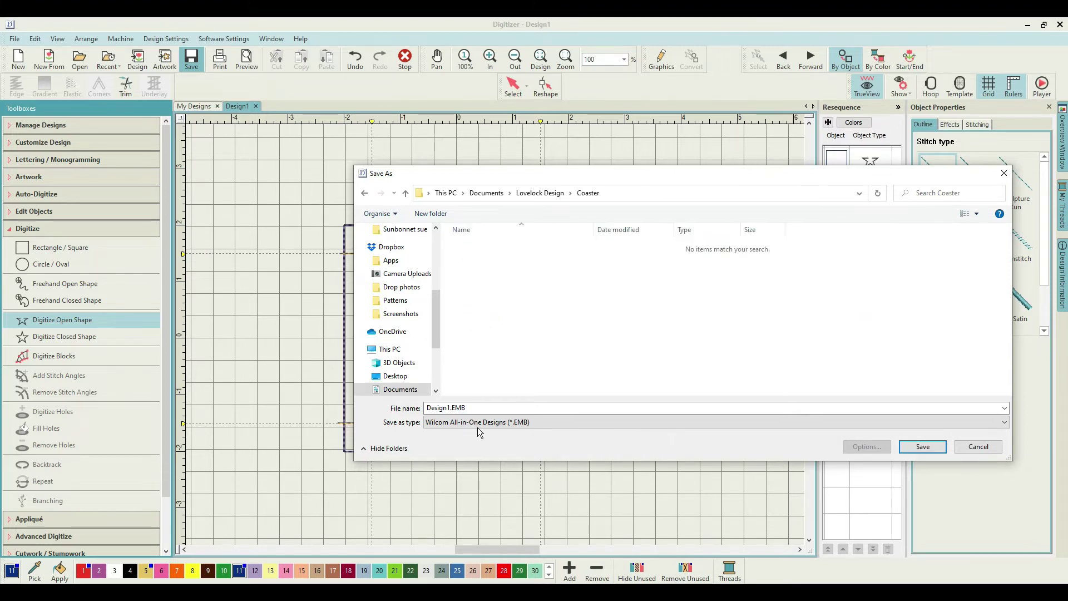
double_click(471, 408)
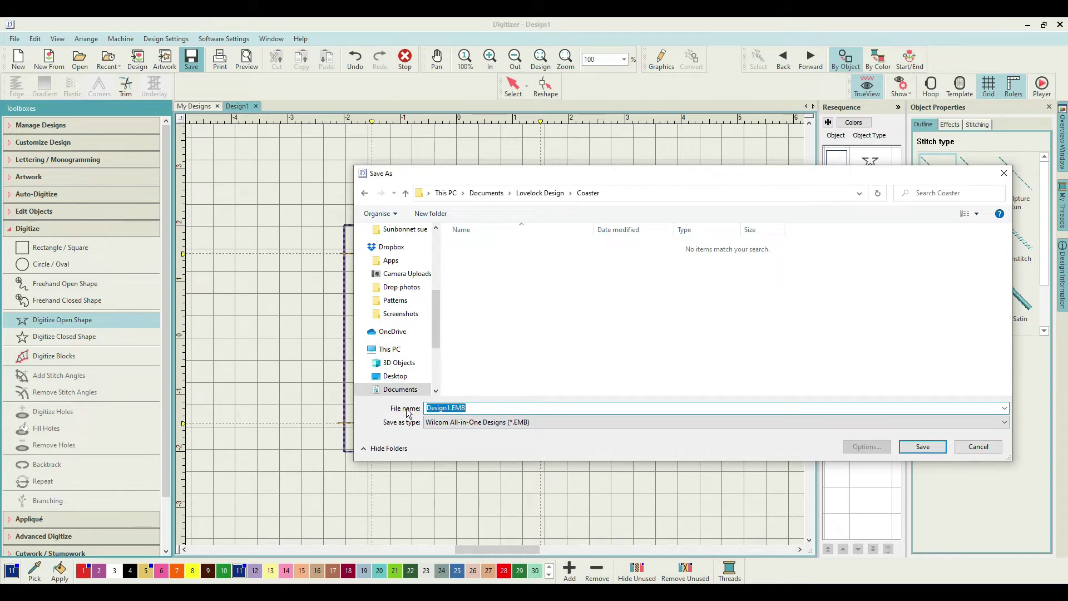
text(DR coaster)
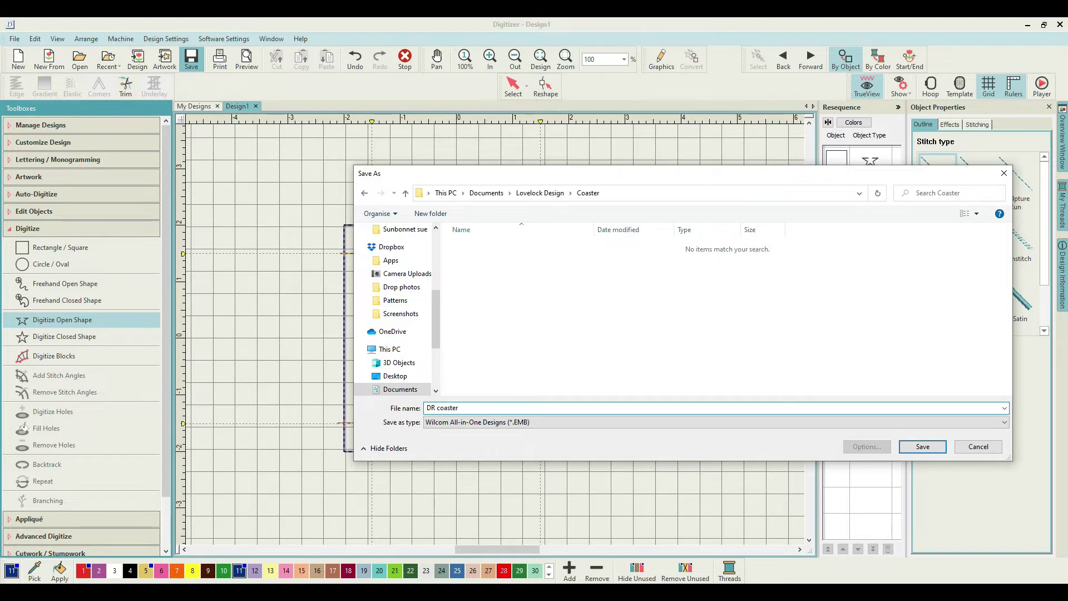
key(Return)
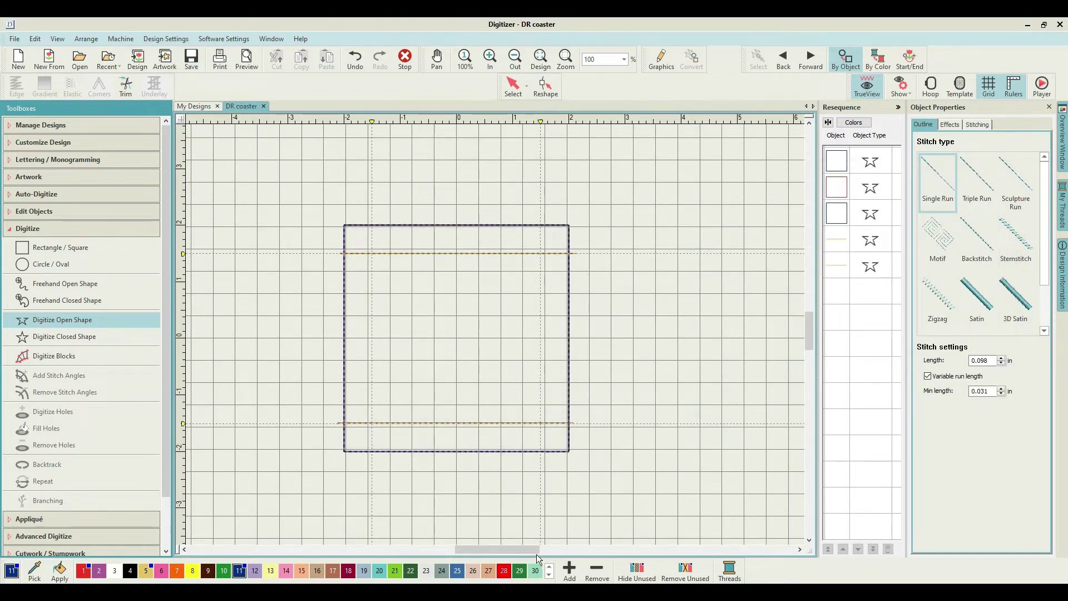
- Set thread colour 5 as the current colour and show the hoop around the design
click(87, 326)
click(144, 570)
click(145, 570)
key(h)
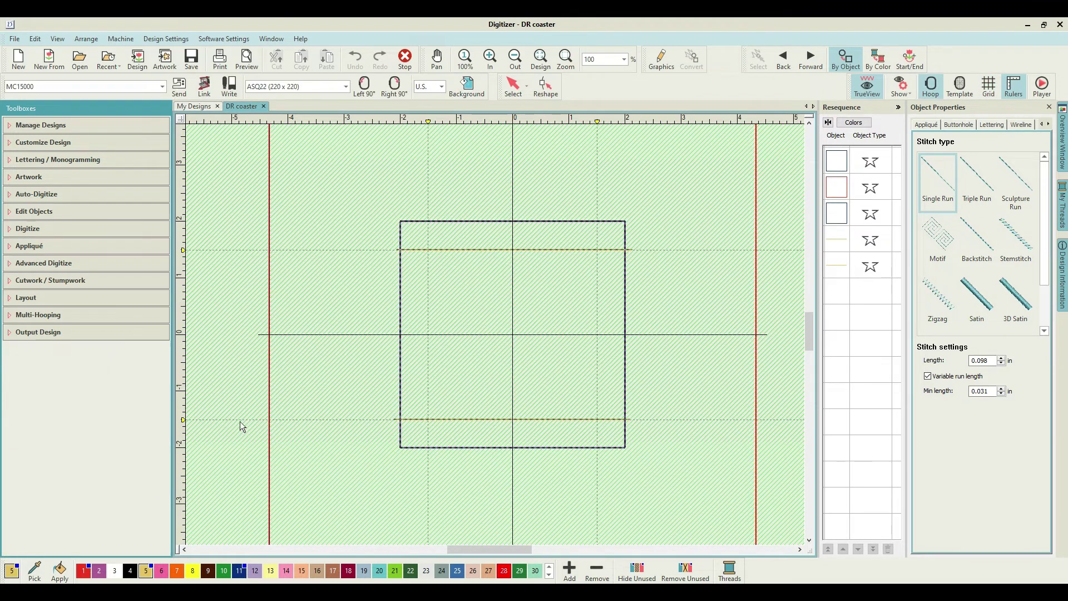
- Digitize an open vertical line about 4.13 in long on the left guide, from just above the square to its lower edge
click(22, 229)
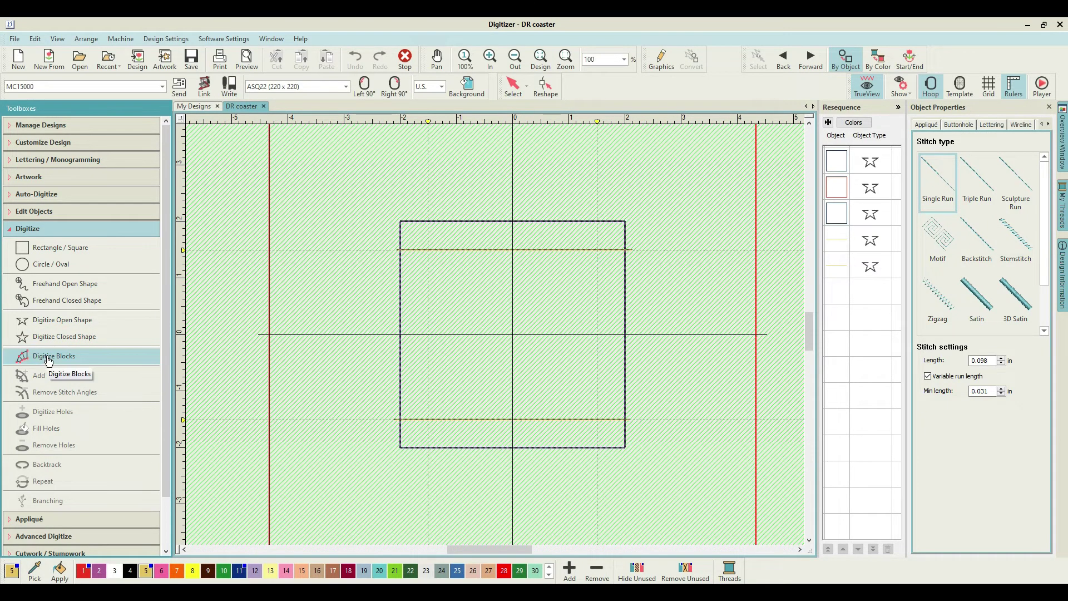
click(58, 322)
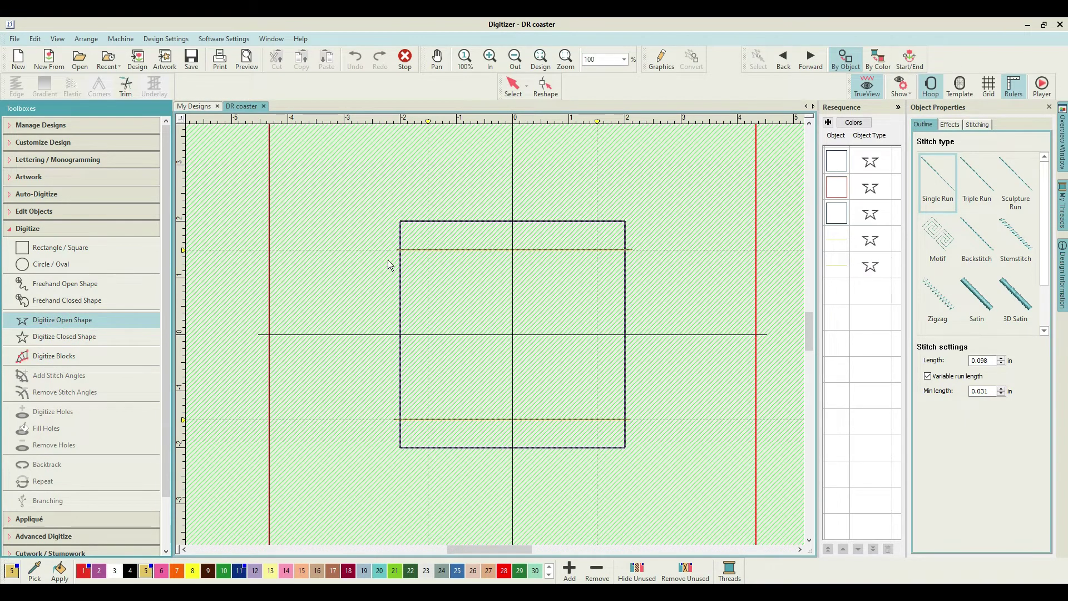
click(427, 216)
click(427, 450)
key(Return)
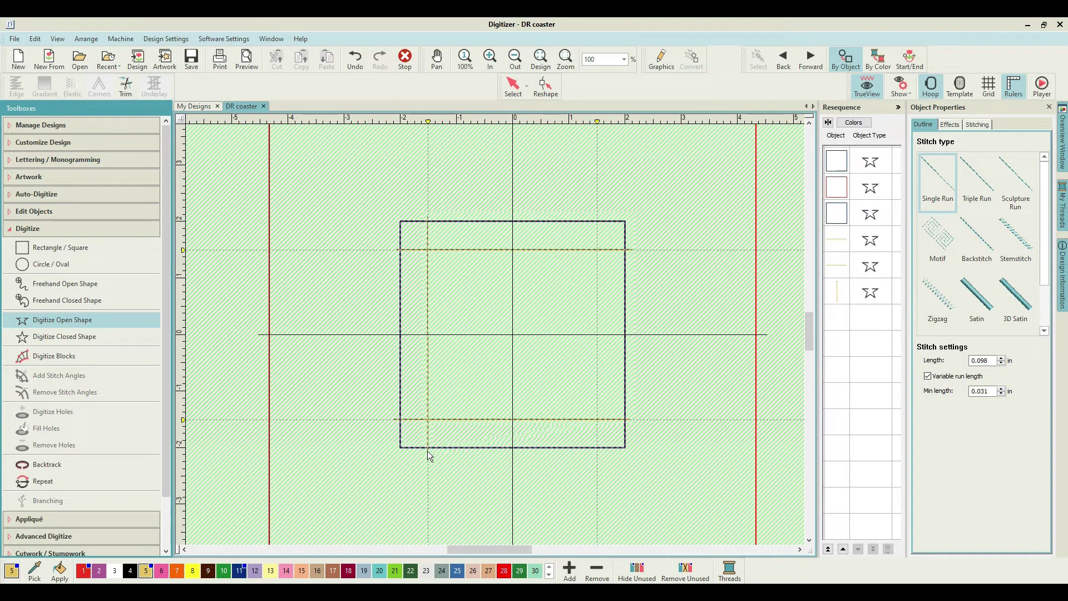
- Duplicate the left vertical line and move the copy onto the right vertical guide at about X 1.52 in
click(838, 293)
right_click(841, 295)
click(877, 372)
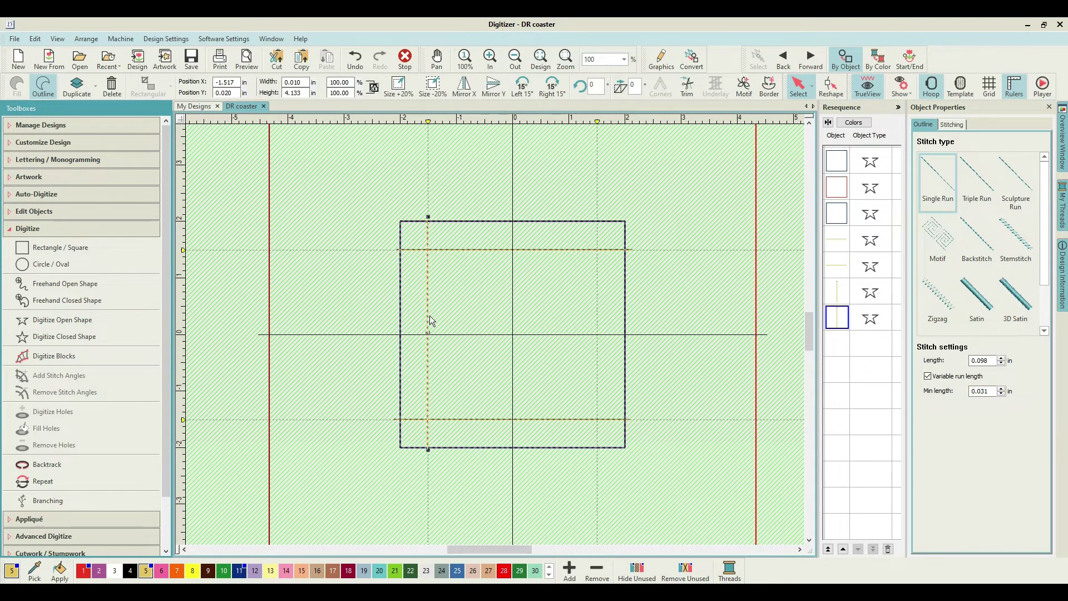
drag(428, 318, 600, 327)
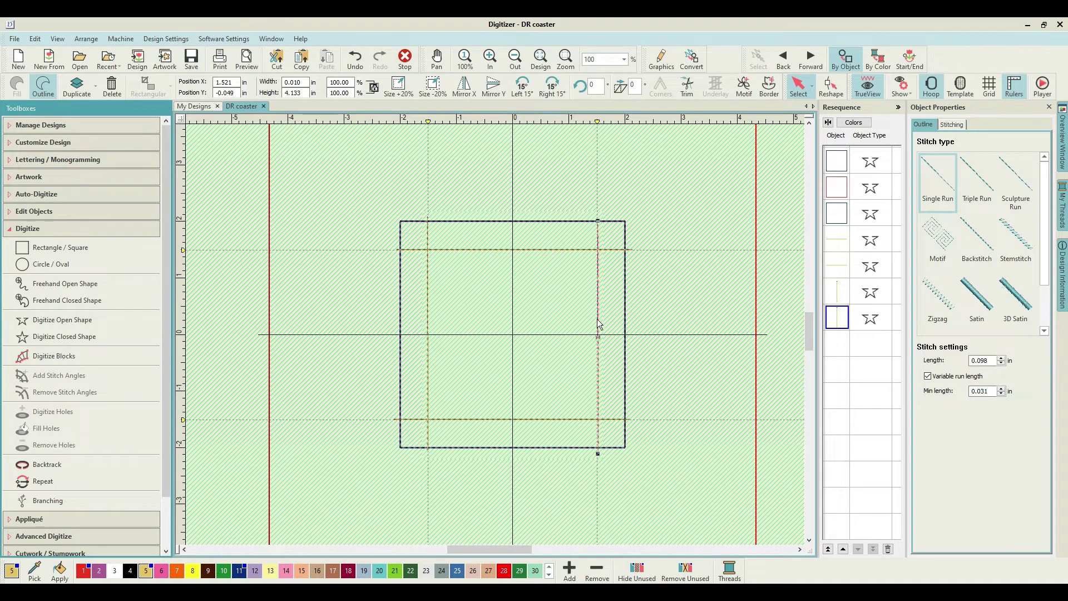
drag(600, 325, 600, 323)
click(833, 340)
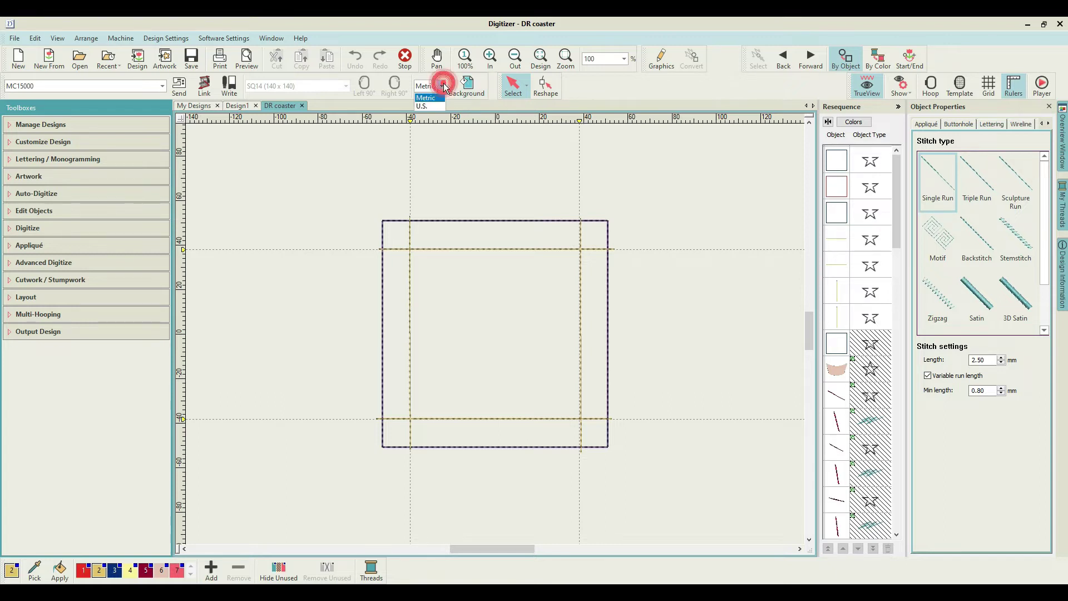
- Switch the measurement units to U.S. and duplicate the upper horizontal line
click(430, 106)
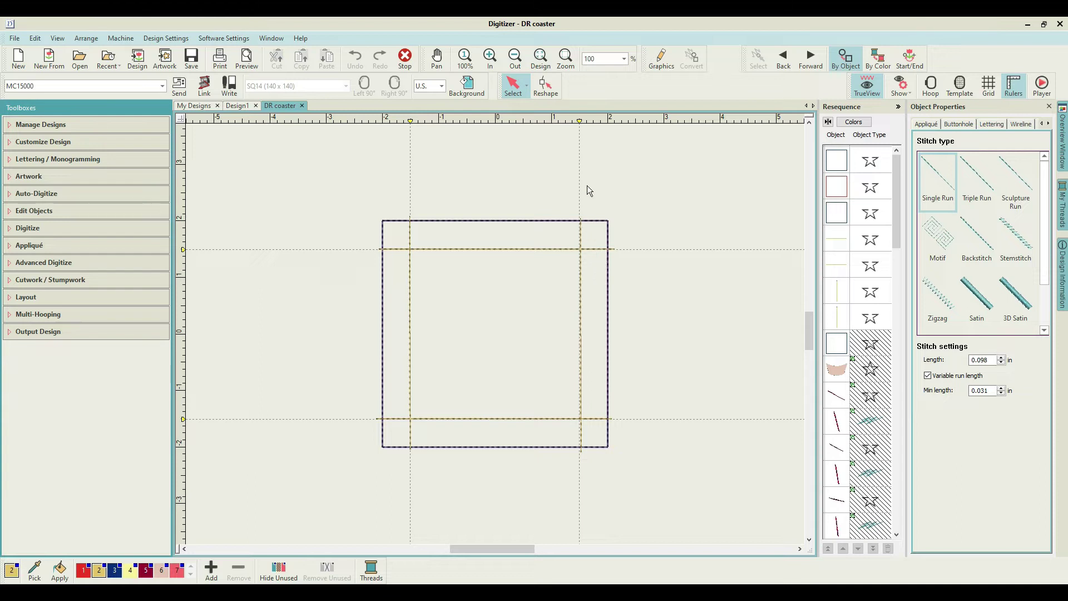
click(842, 246)
right_click(842, 244)
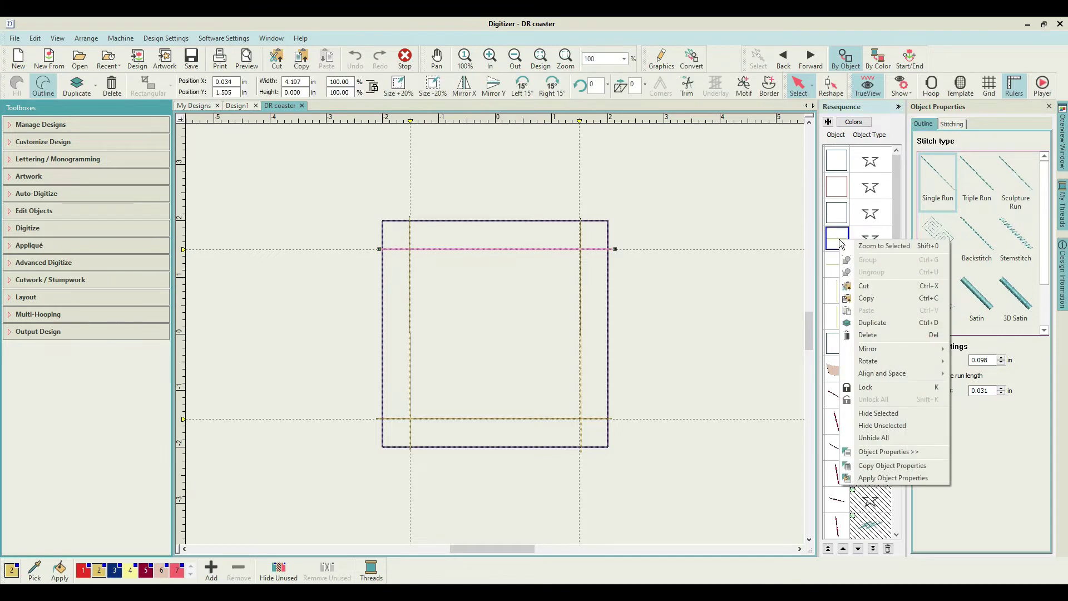
click(868, 322)
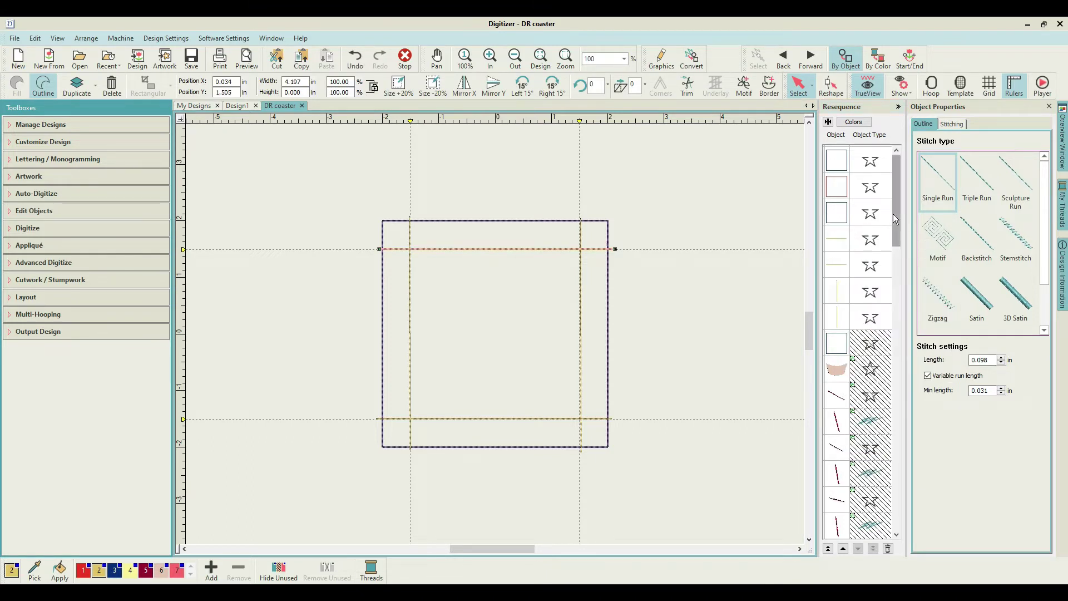
- Move the upper line's copy directly after its original in the stitch sequence and recolour it with thread 5
drag(897, 208, 927, 539)
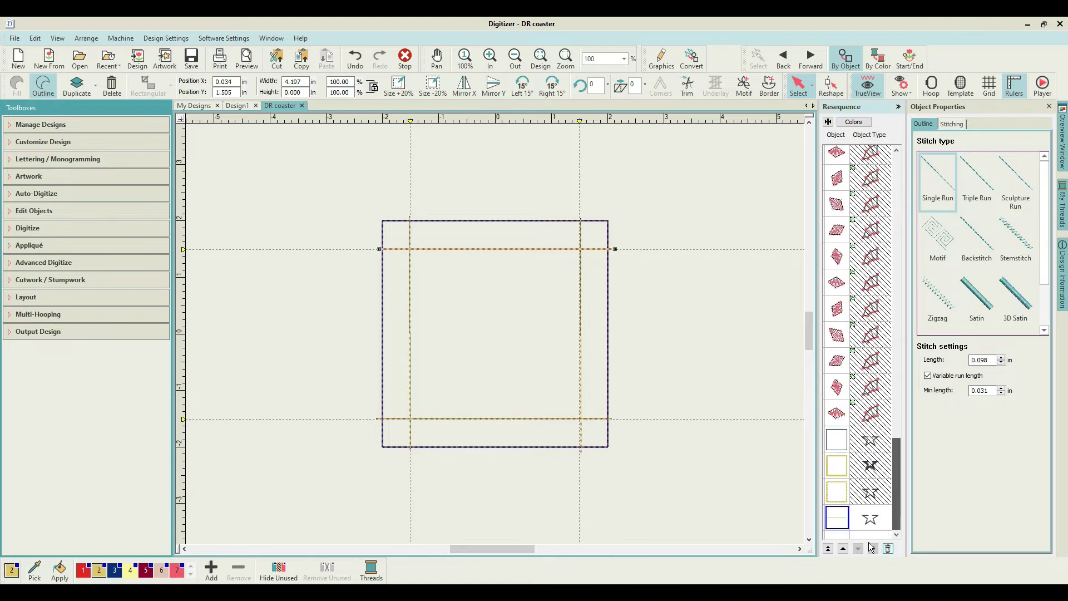
drag(840, 525, 837, 162)
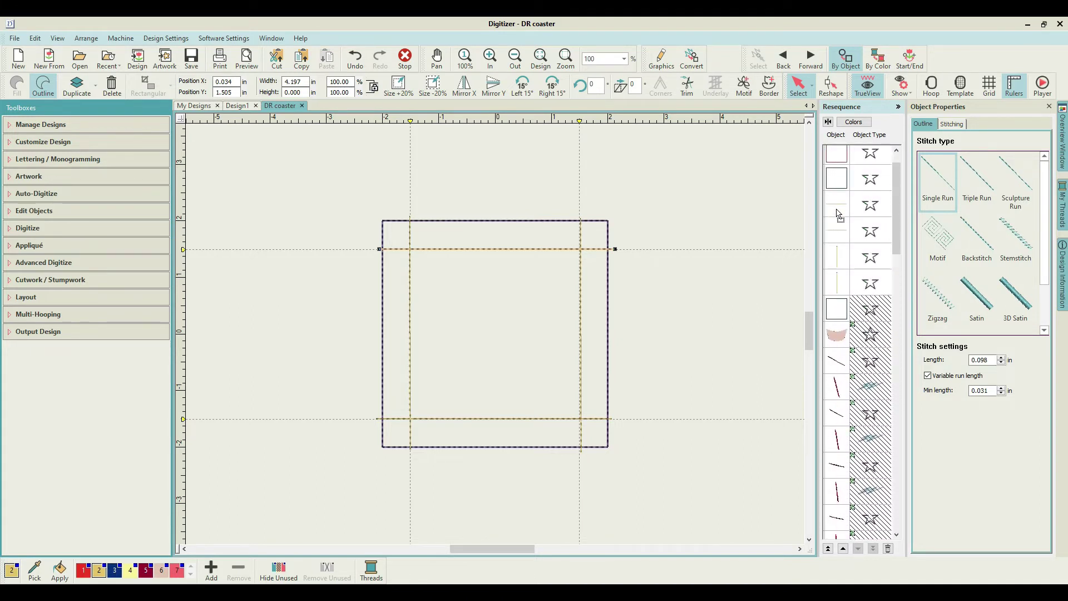
drag(834, 228, 836, 227)
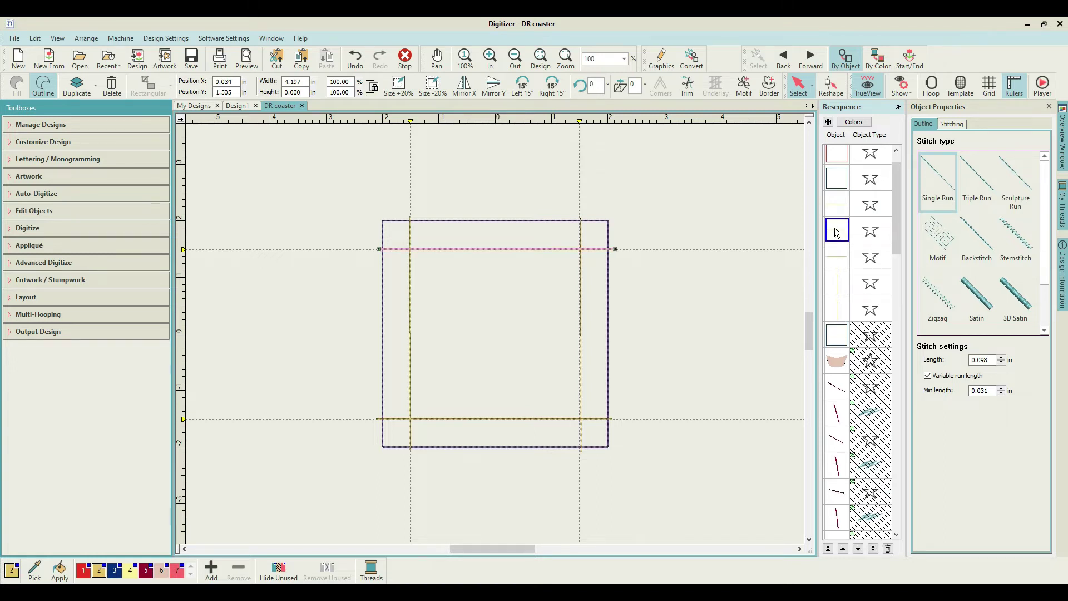
right_click(838, 232)
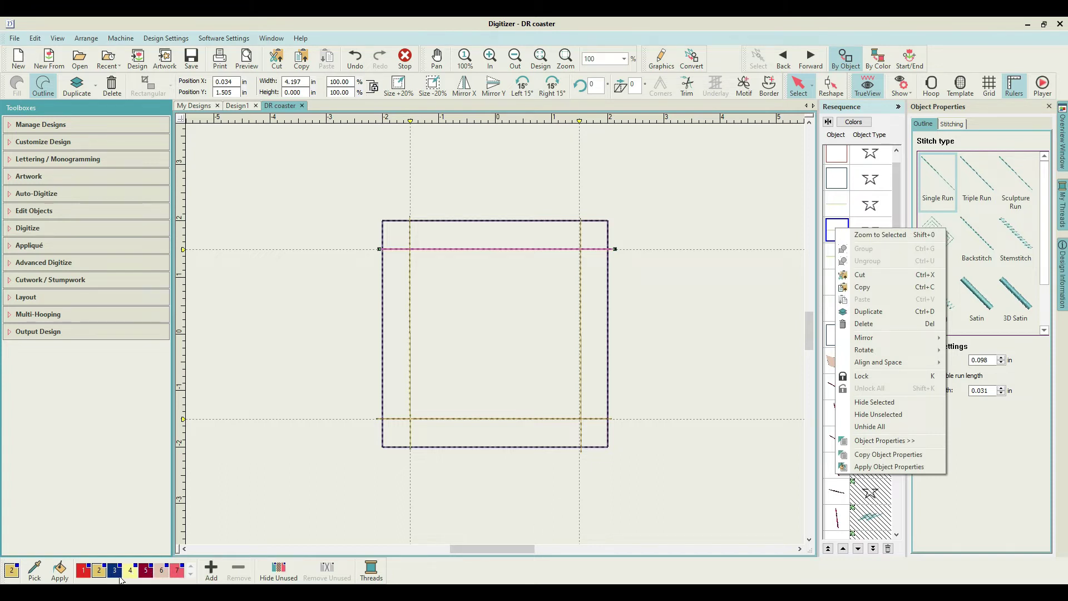
click(146, 575)
click(145, 574)
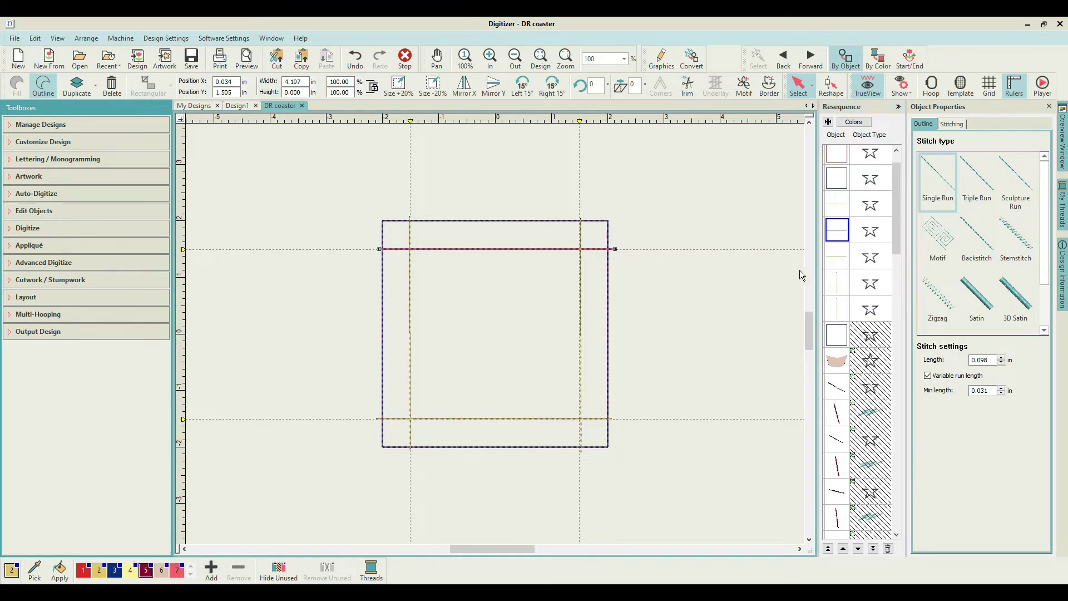
- Duplicate the lower horizontal line and move the copy directly after its original in the stitch sequence
click(837, 258)
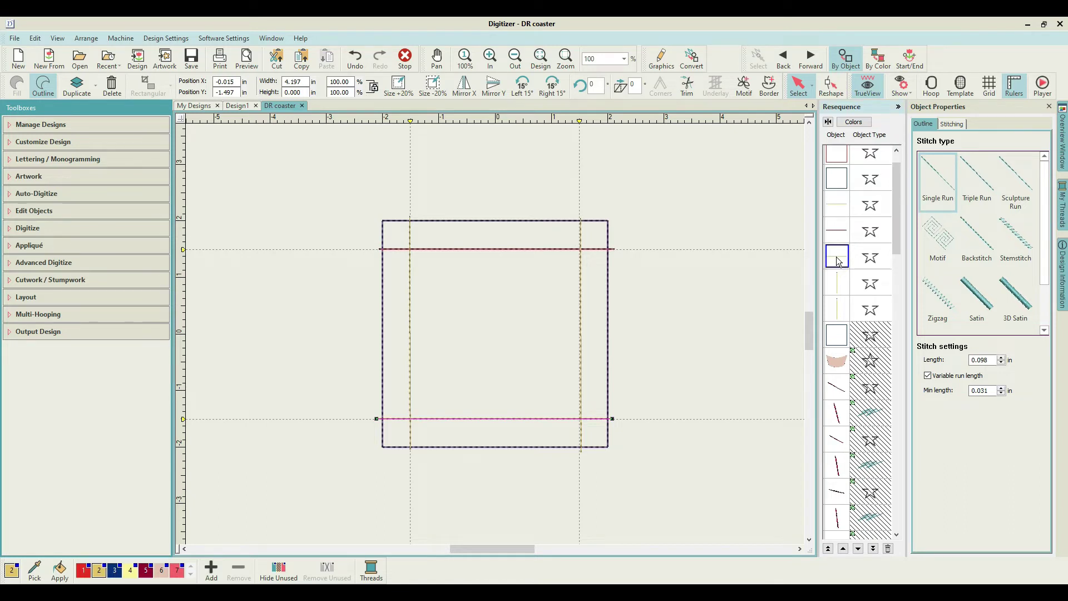
right_click(839, 262)
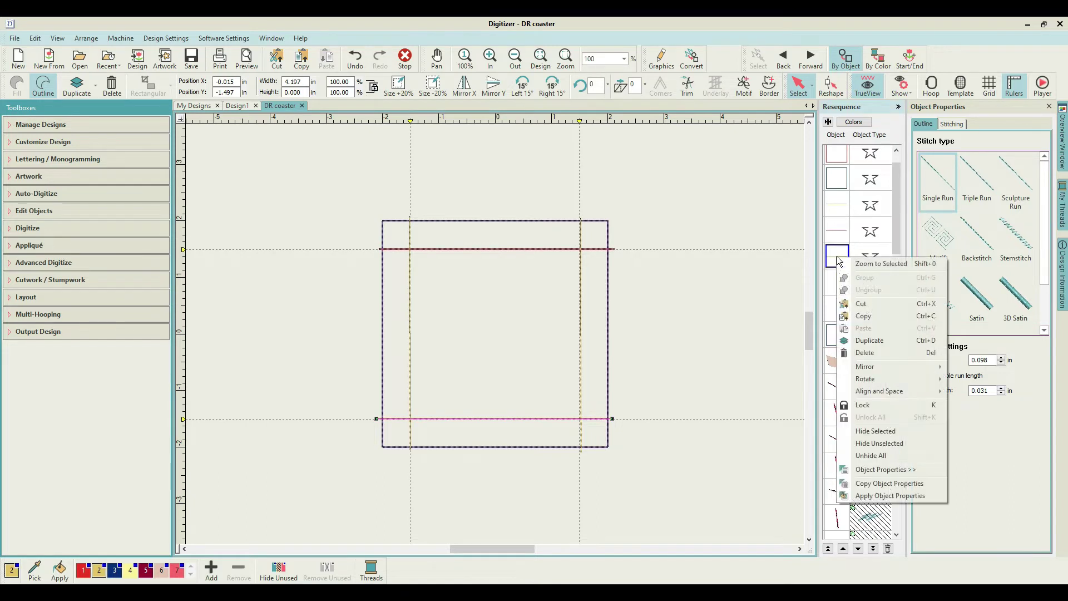
click(870, 343)
drag(898, 228, 912, 551)
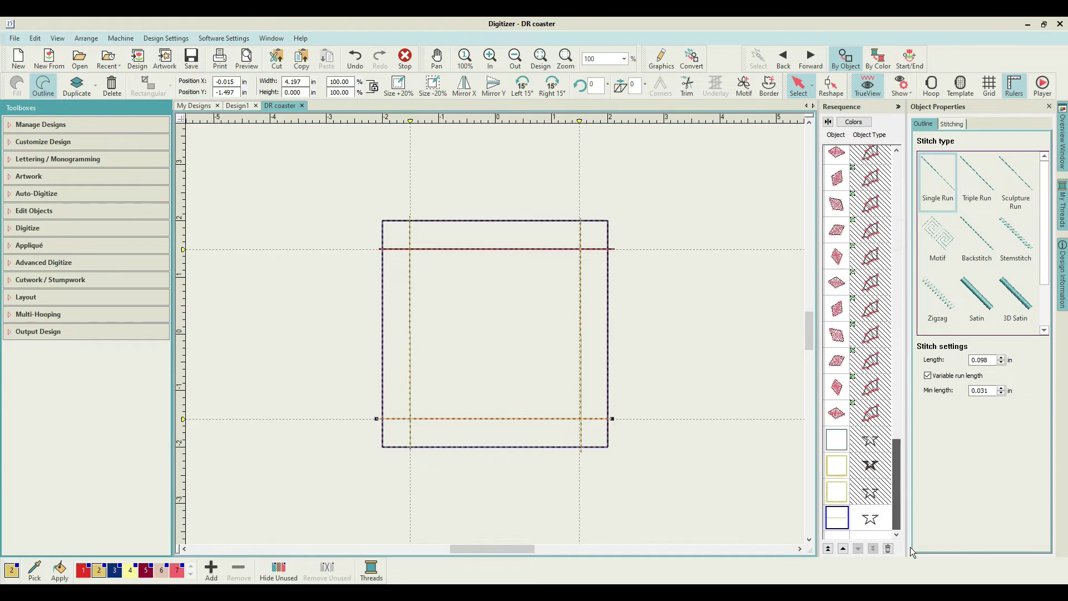
drag(846, 523, 842, 248)
- Recolour the copy of the lower horizontal line with thread 5
right_click(835, 261)
key(Escape)
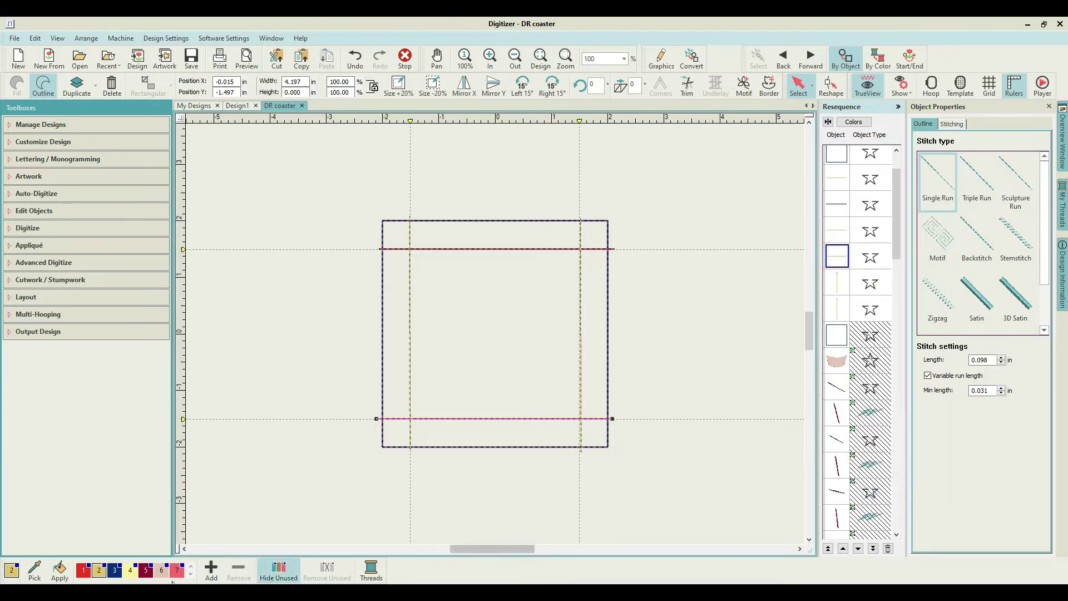
click(146, 570)
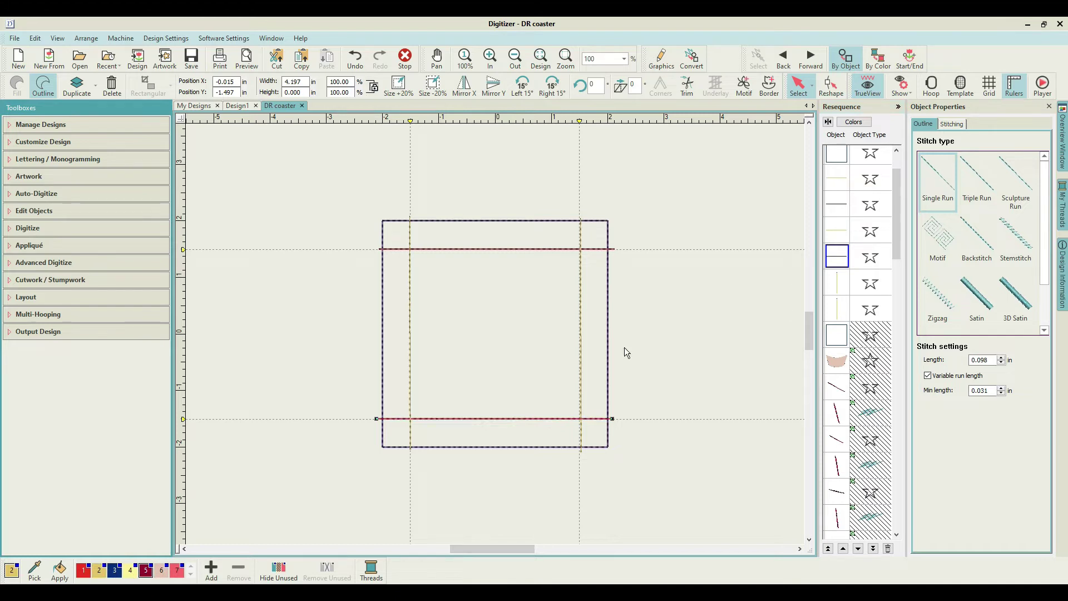
- Duplicate the left vertical line and the right vertical line
click(835, 289)
right_click(842, 285)
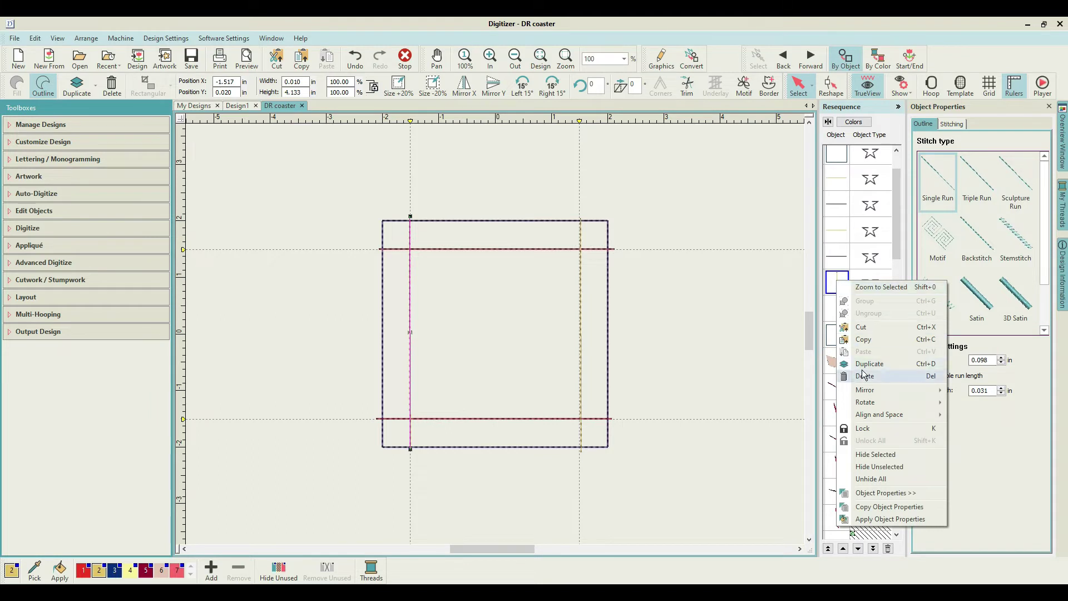
click(864, 364)
click(838, 281)
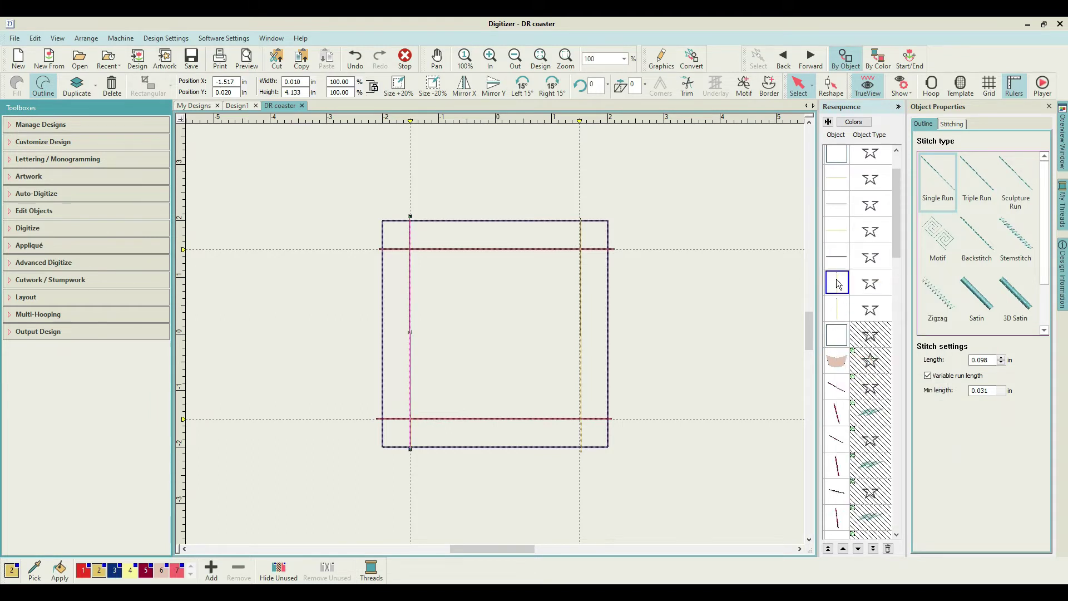
right_click(840, 284)
click(832, 314)
right_click(832, 313)
click(838, 396)
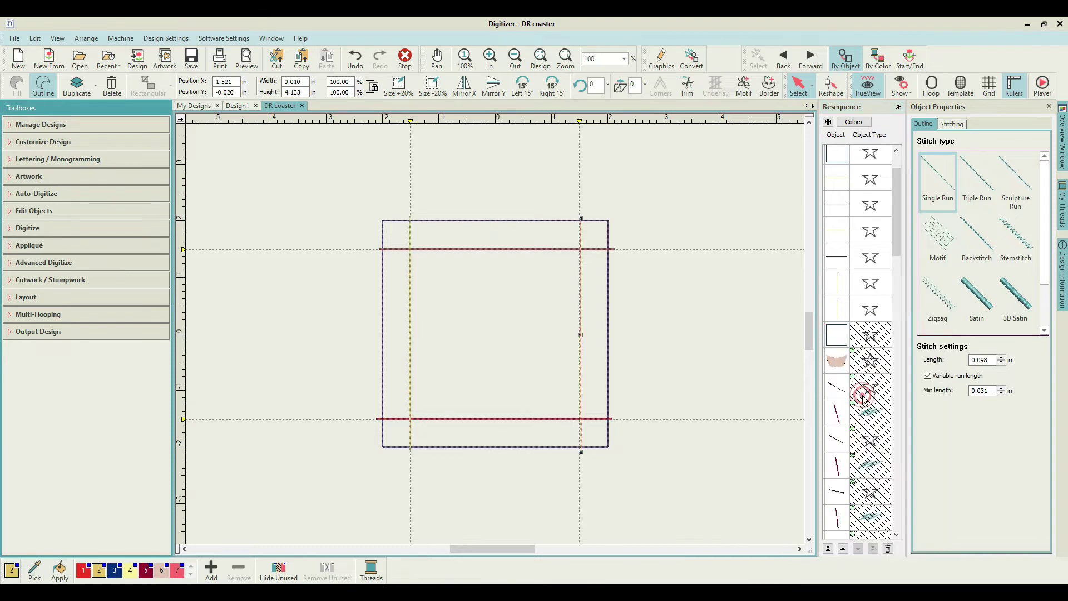
- Try to move the left vertical line's copy up beside its original in the stitch sequence
drag(899, 199, 905, 502)
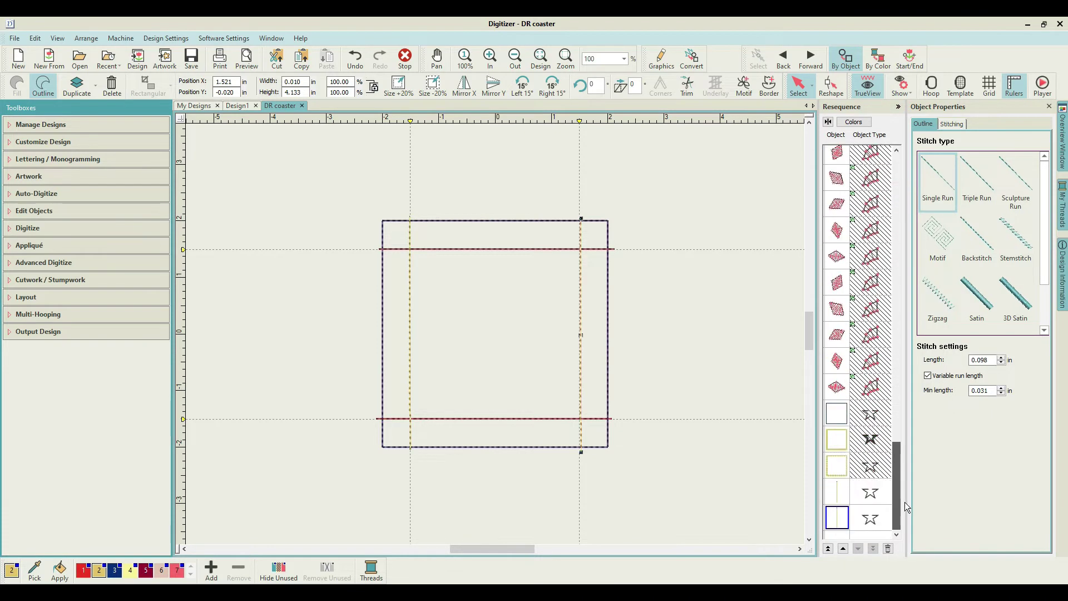
click(841, 497)
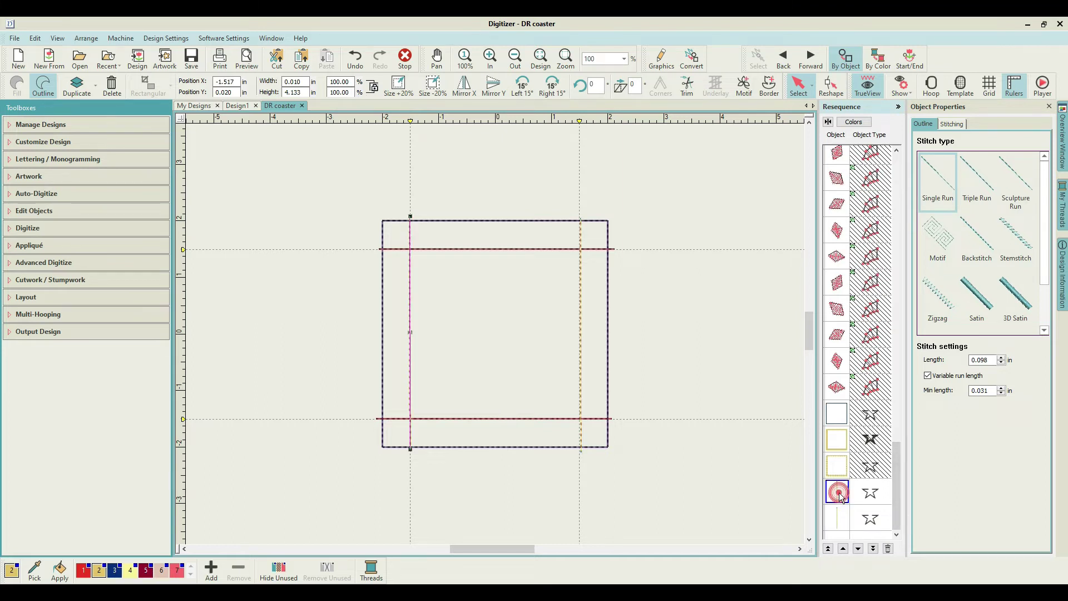
drag(841, 497, 847, 152)
right_click(835, 225)
click(834, 223)
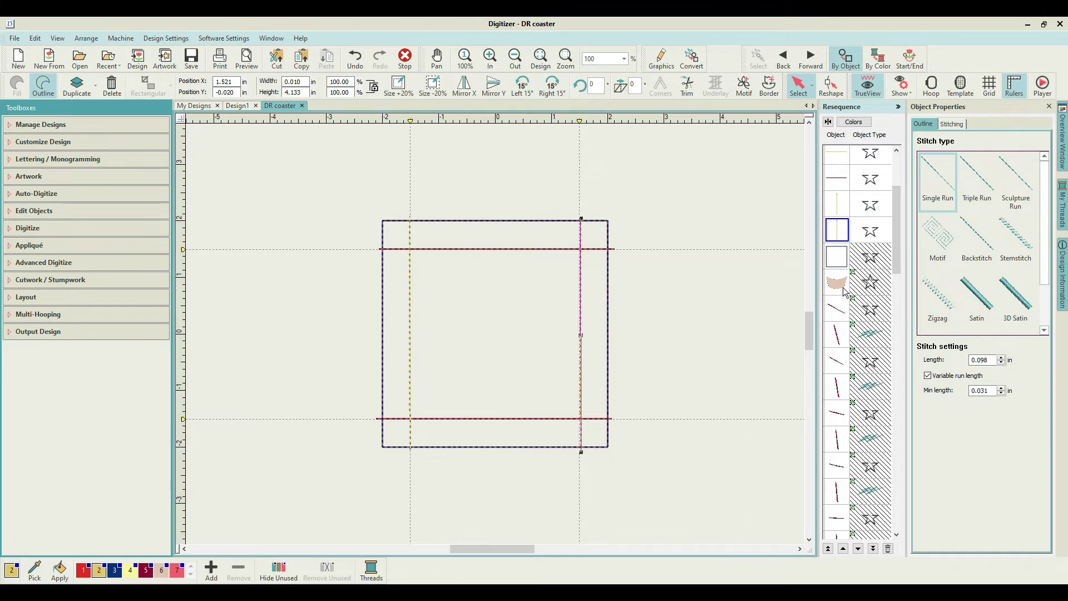
- Move the left vertical line's copy directly after its original in the stitch sequence and recolour it with thread 5
drag(897, 199, 883, 539)
click(838, 494)
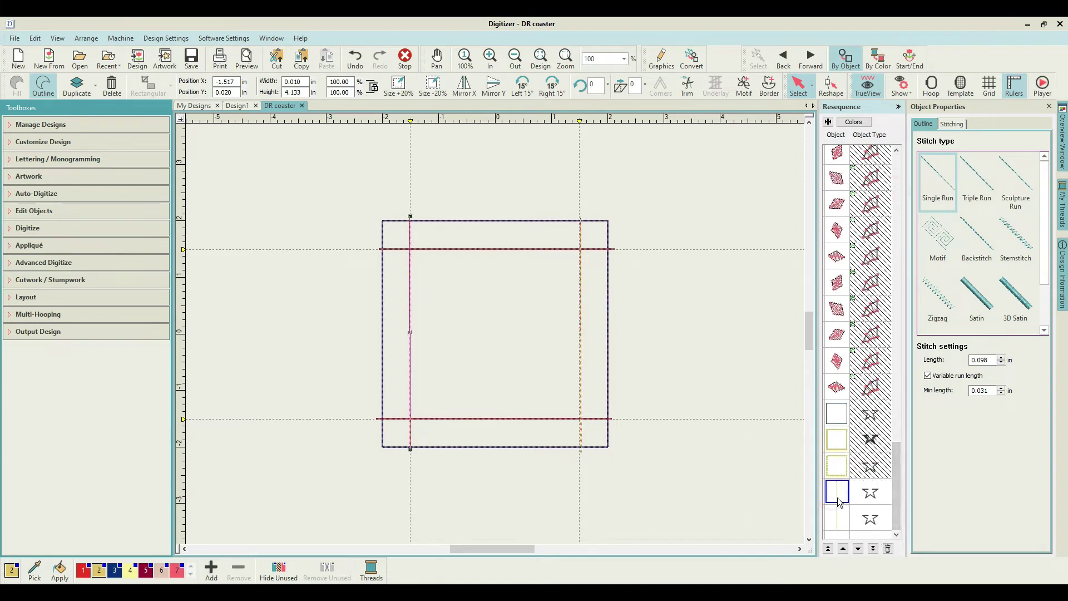
drag(840, 469, 839, 365)
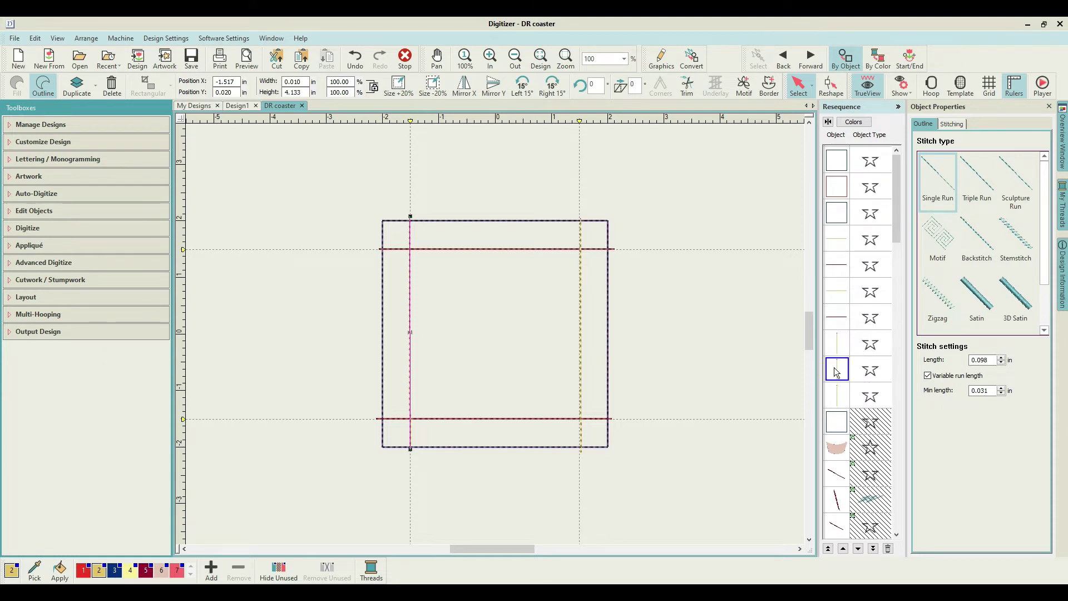
click(146, 570)
- Move the right vertical line's copy directly after its original in the stitch sequence and recolour it with thread 5
drag(896, 177, 896, 483)
drag(882, 530, 829, 526)
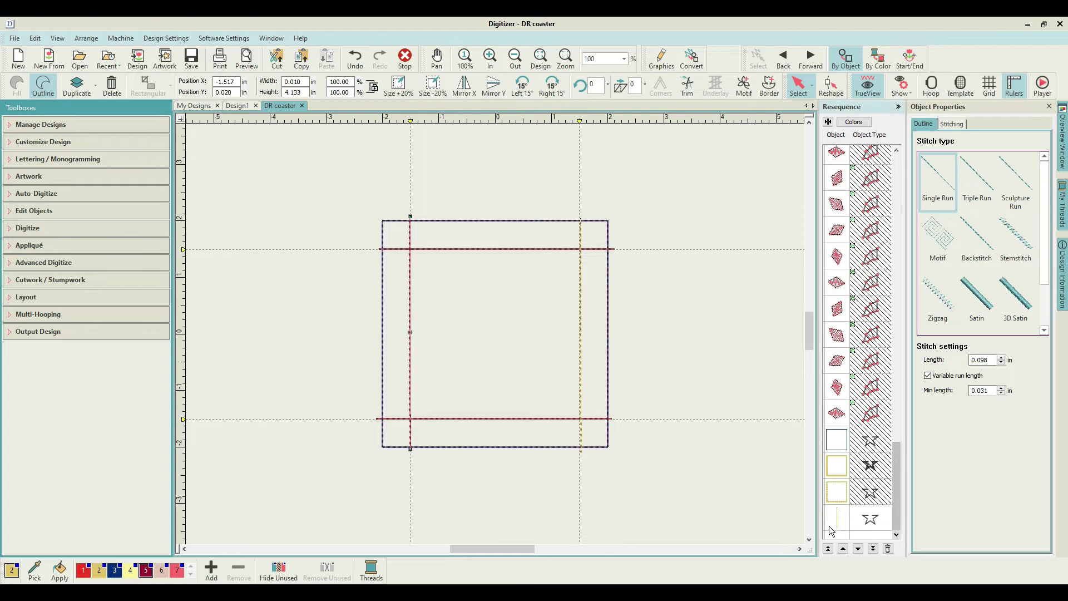
click(839, 519)
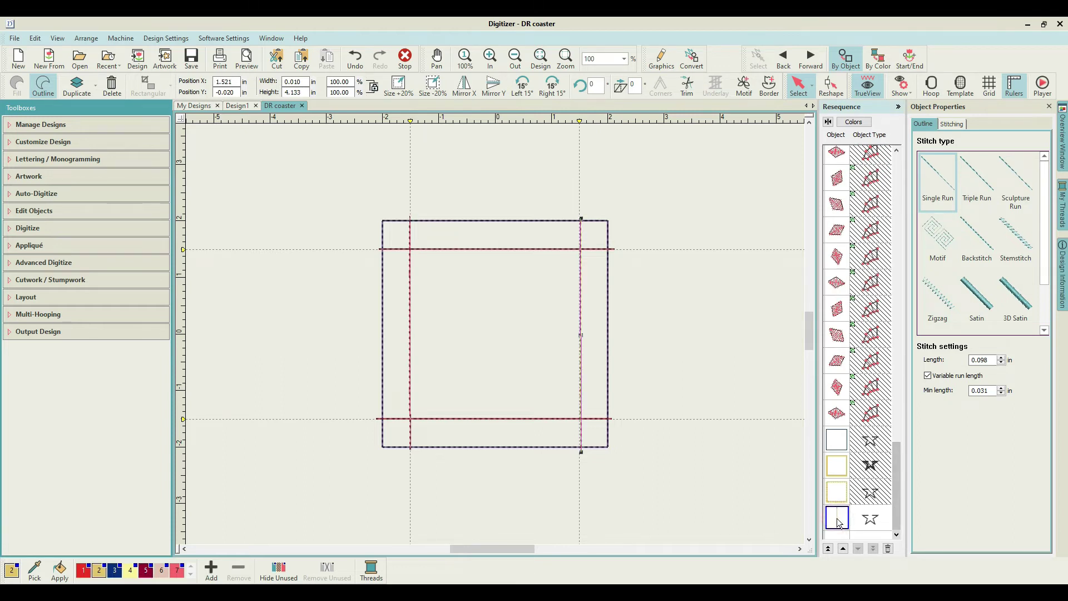
scroll(839, 149, up, 10)
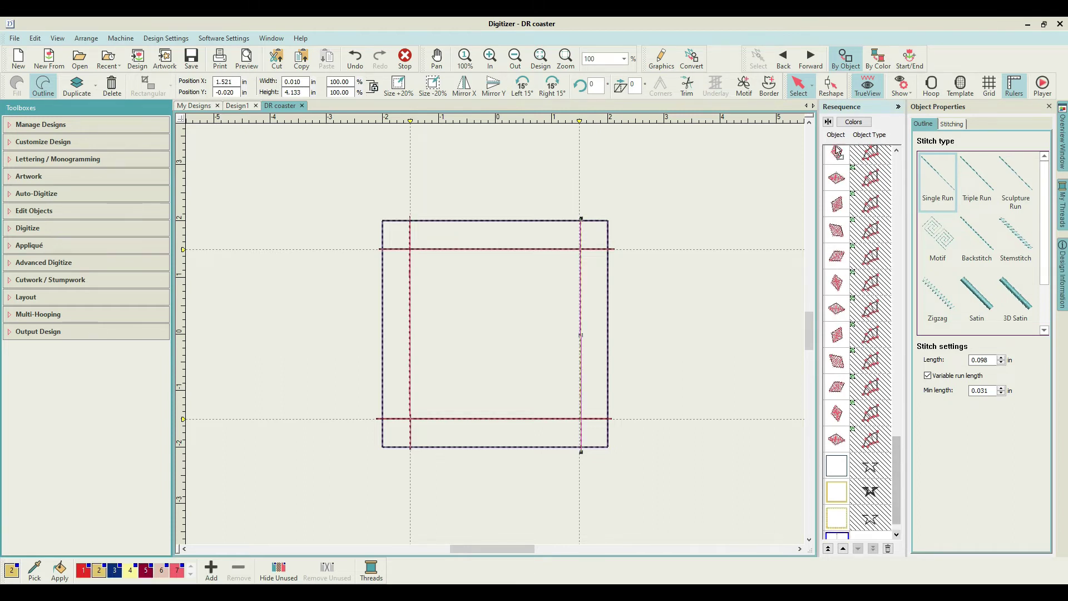
scroll(839, 149, up, 10)
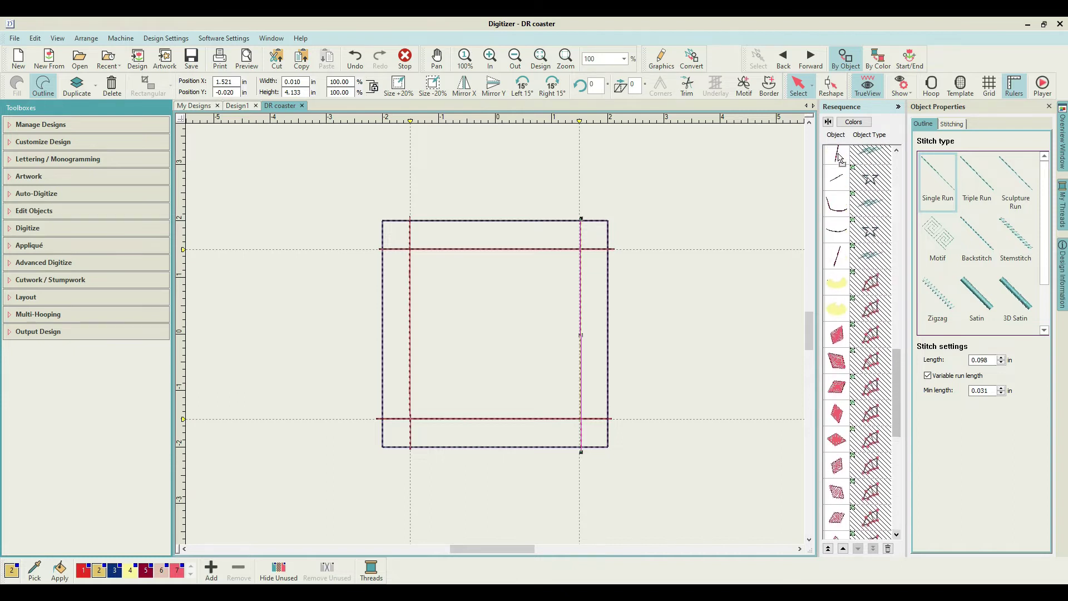
mouse_move(841, 150)
mouse_down()
mouse_move(839, 140)
mouse_move(870, 364)
mouse_move(855, 419)
mouse_move(838, 409)
mouse_move(838, 418)
mouse_up()
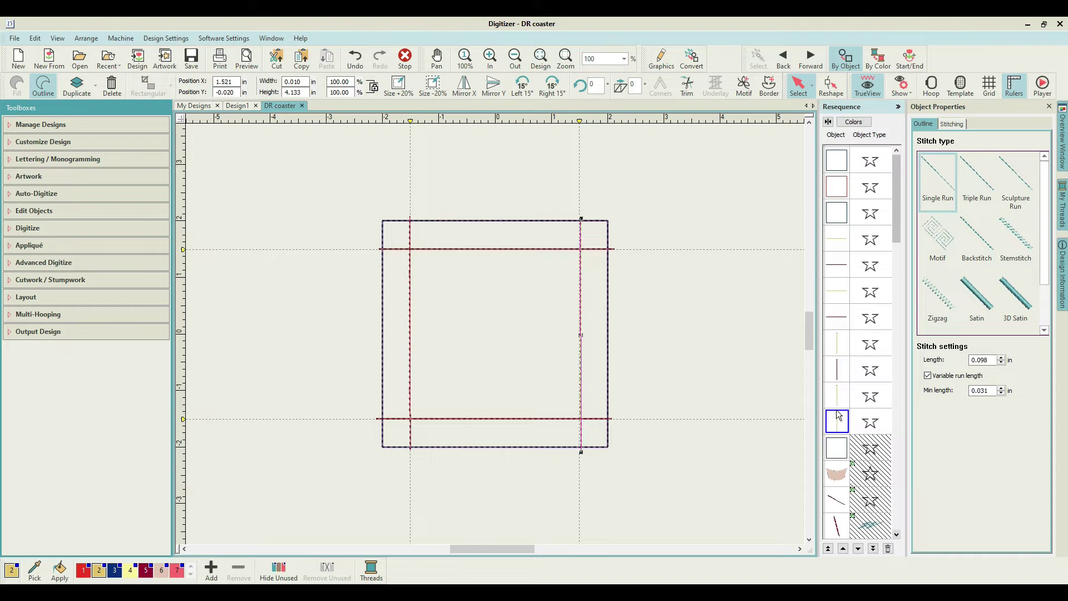
click(146, 570)
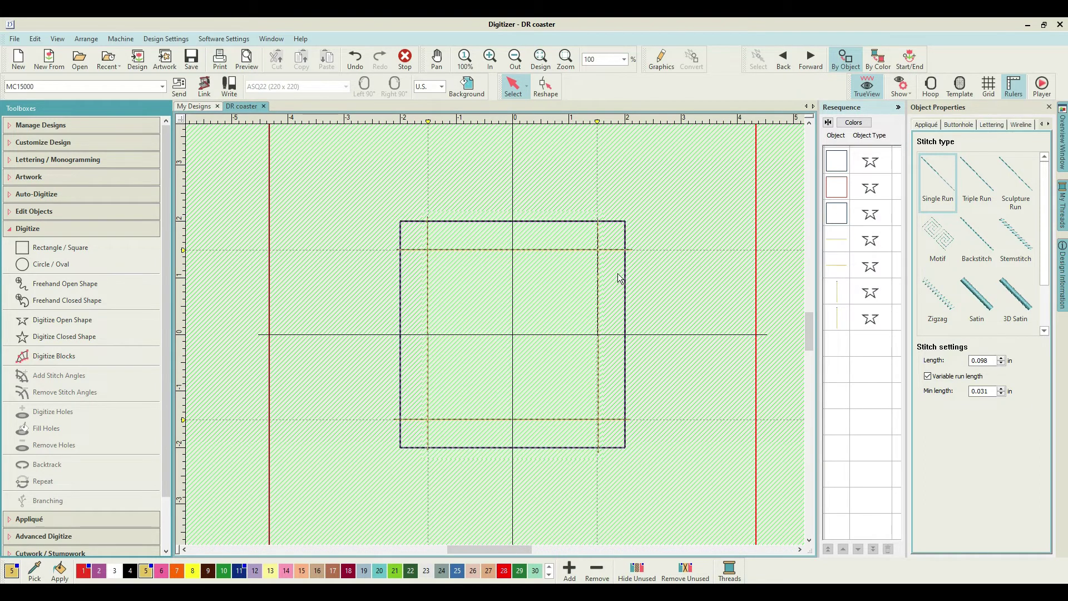
- Duplicate the third 4 in square, placing the copy after the vertical lines in the stitch sequence
click(443, 185)
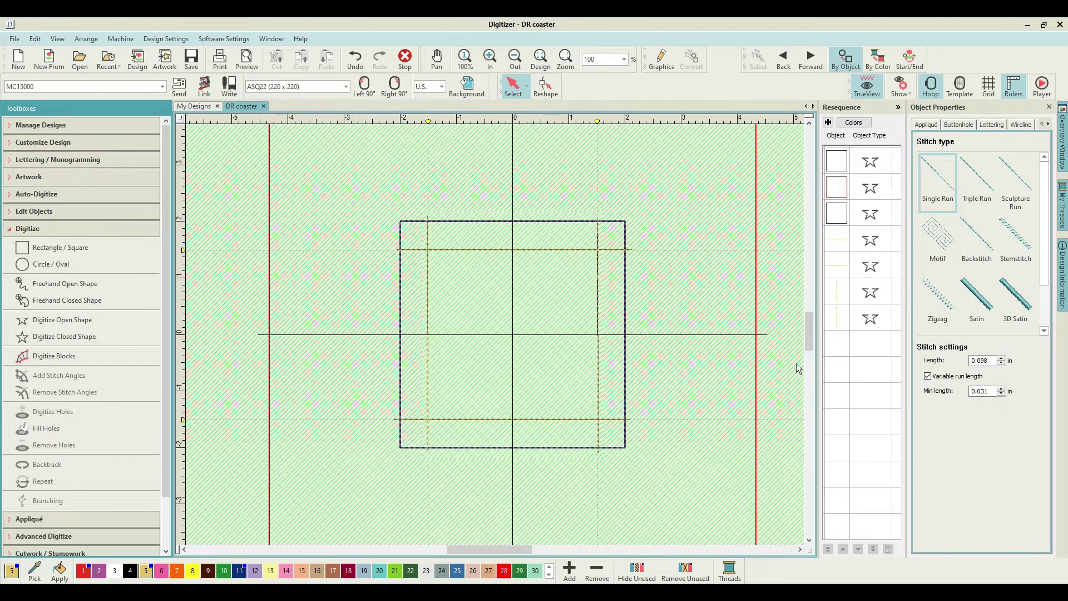
right_click(837, 213)
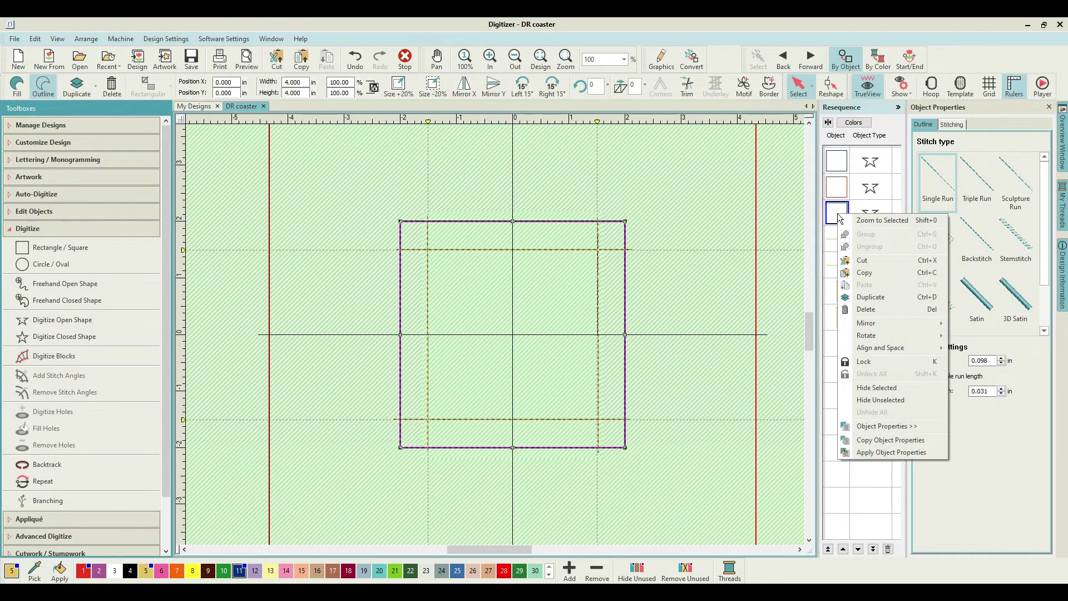
click(871, 297)
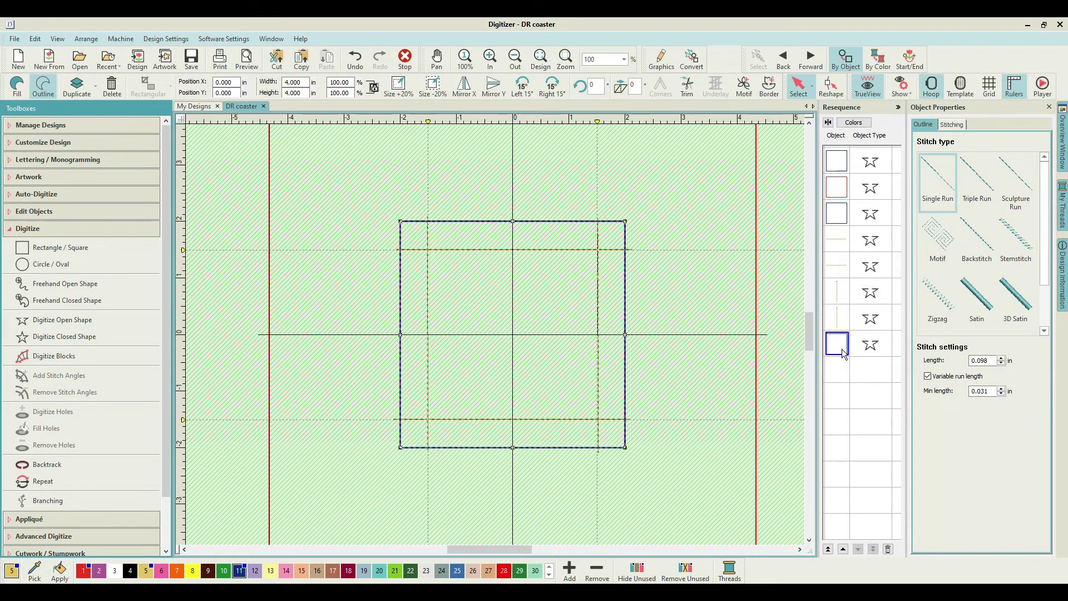
click(846, 404)
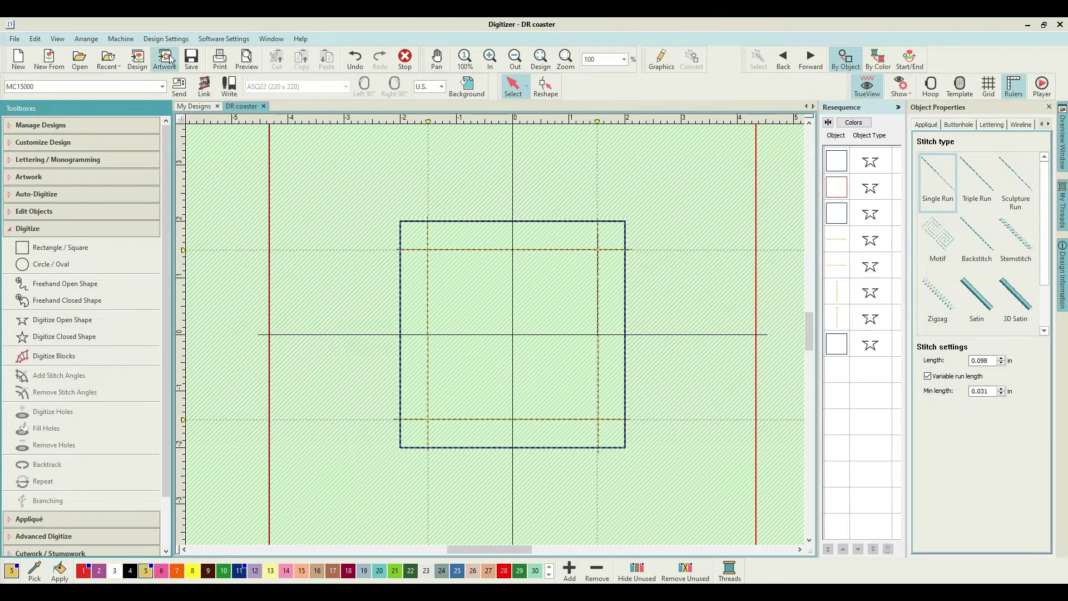
- Start inserting an existing embroidery design and open the Embroidery Album folder in Documents
click(140, 61)
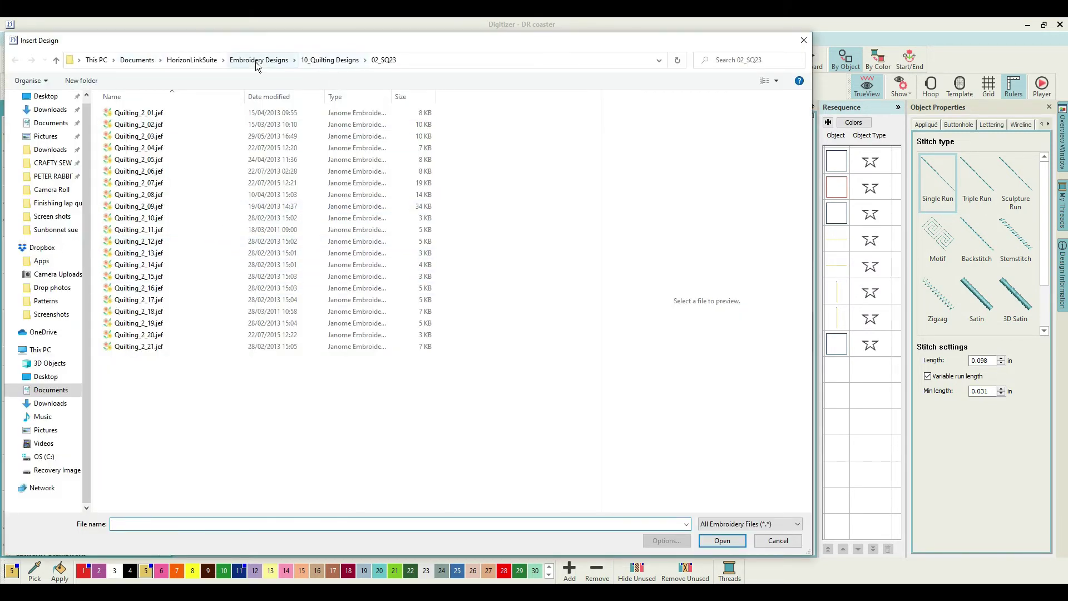
click(143, 62)
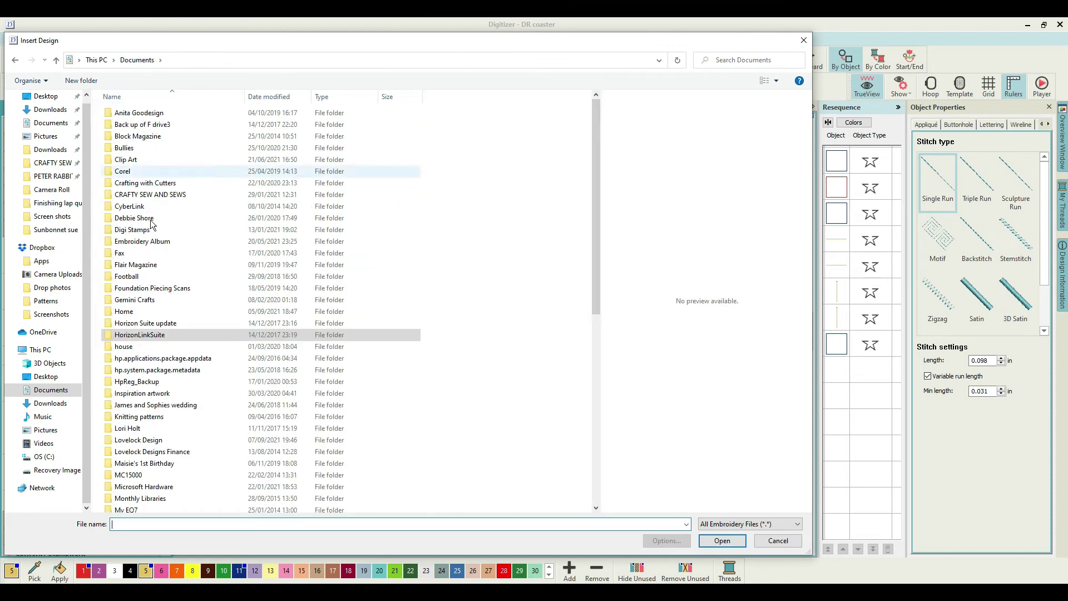
click(156, 243)
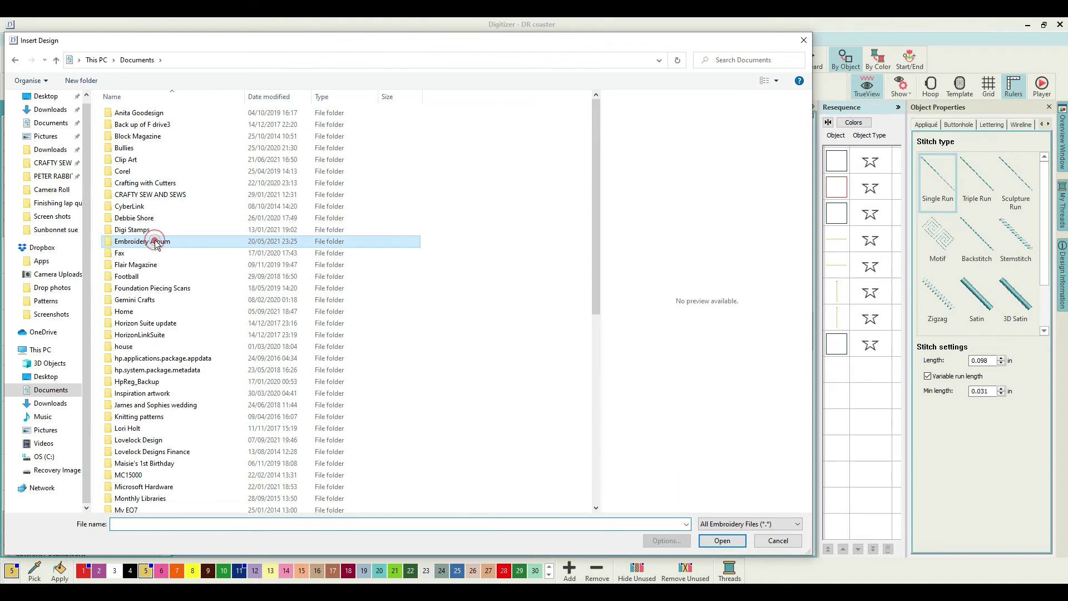
double_click(156, 243)
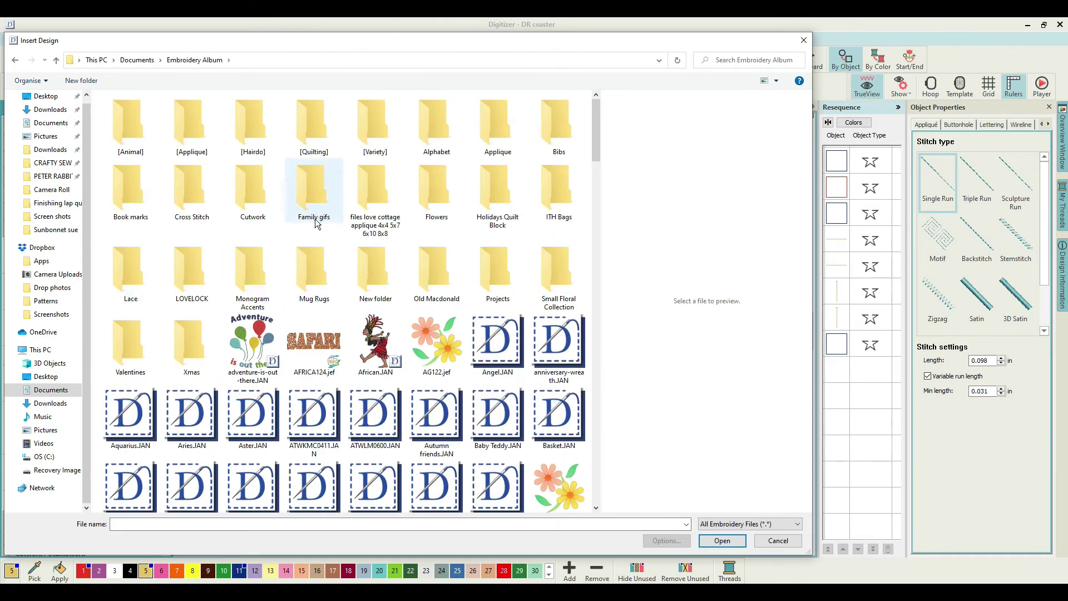
- Look through the Embroidery Album design thumbnails for a motif that suits the coaster
scroll(316, 321, down, 6)
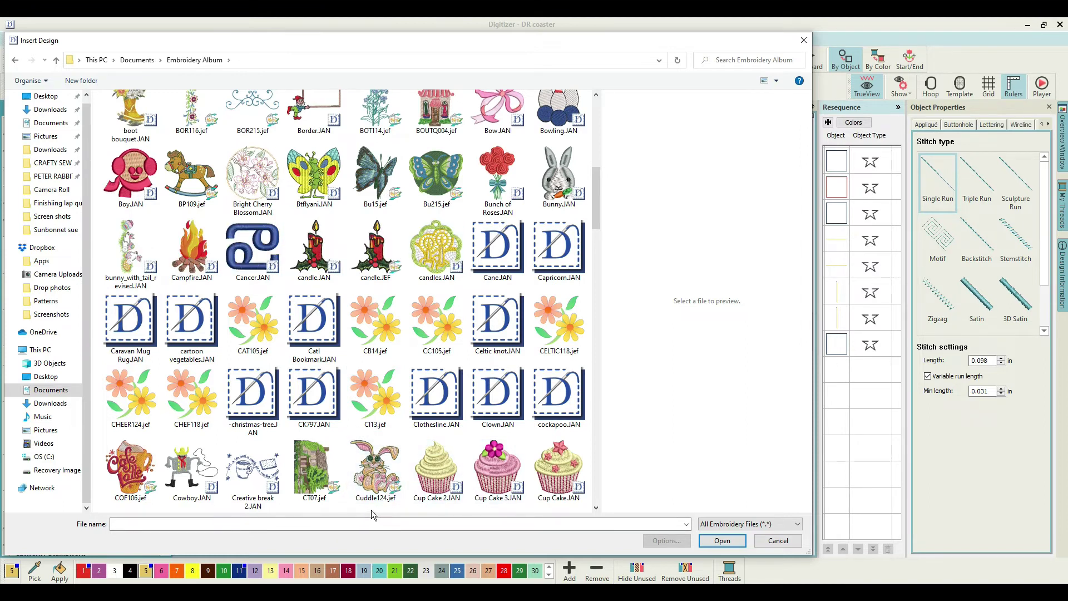
scroll(365, 435, up, 10)
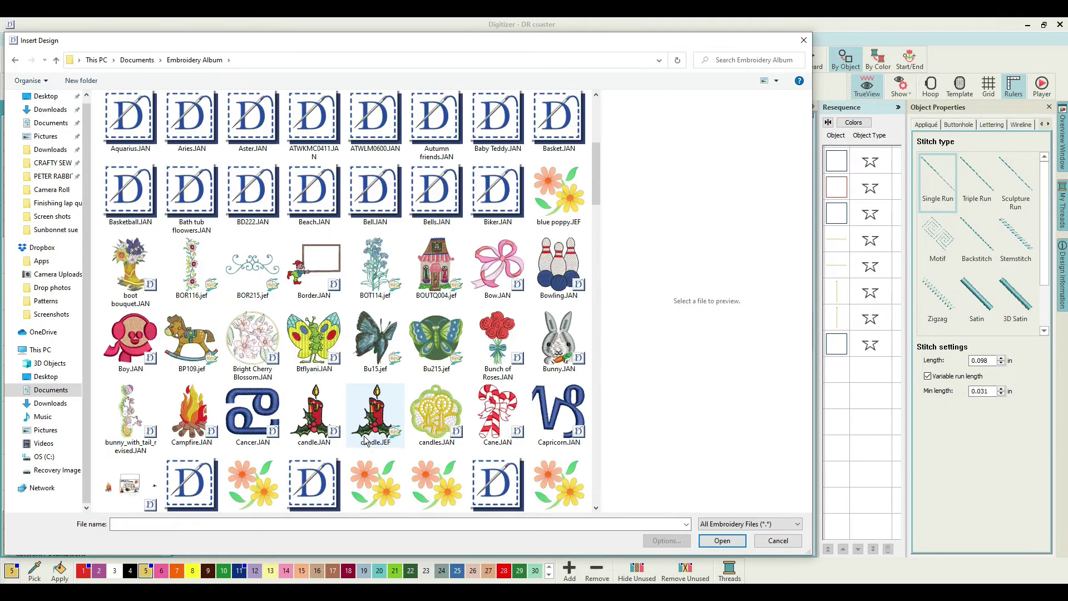
scroll(365, 435, down, 10)
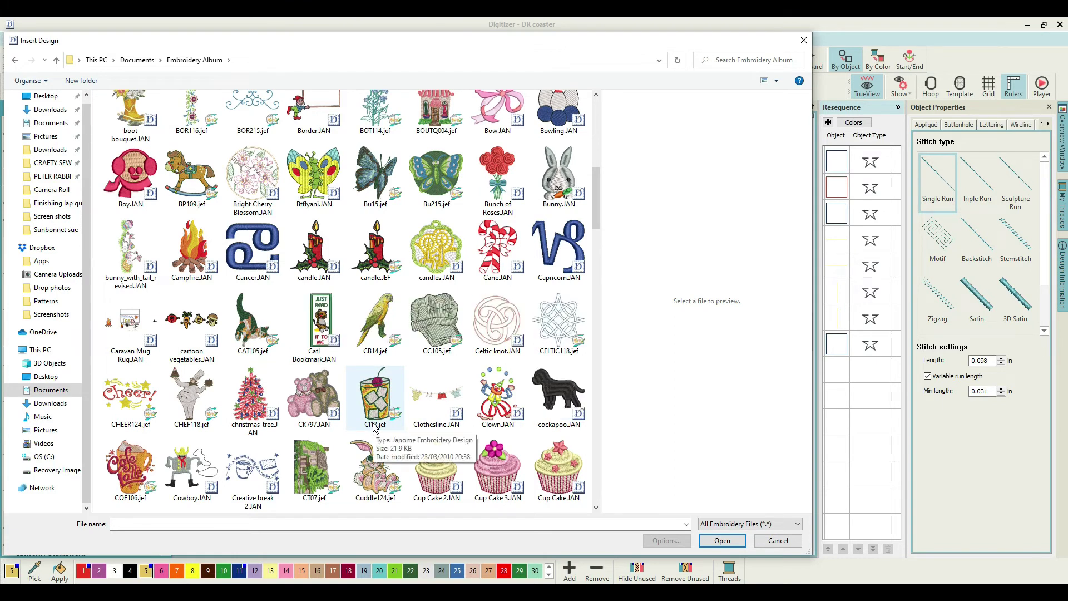
scroll(426, 426, down, 6)
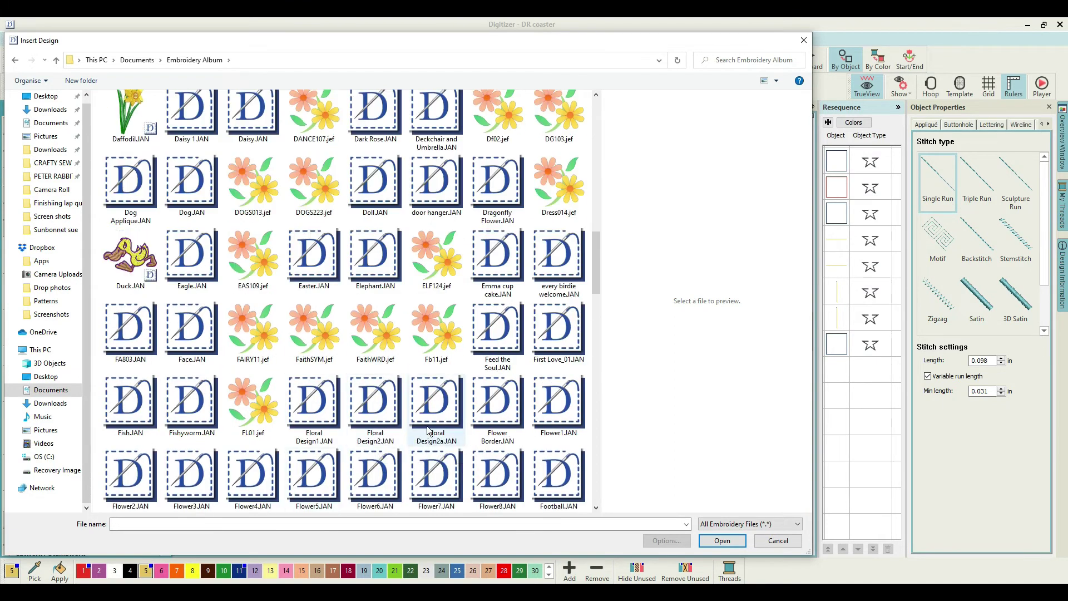
scroll(426, 426, up, 5)
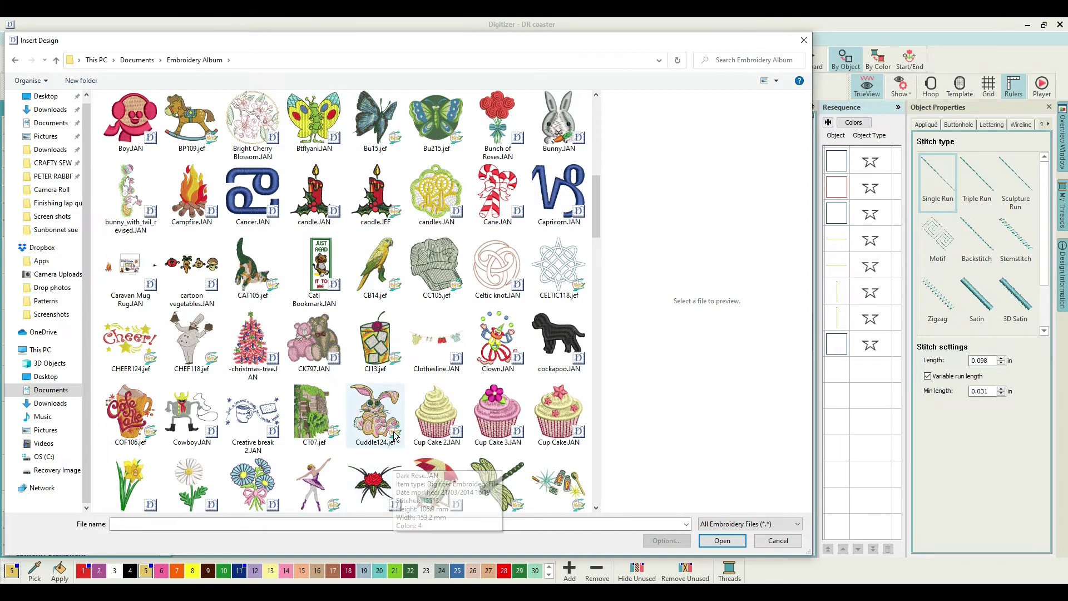
scroll(346, 424, down, 3)
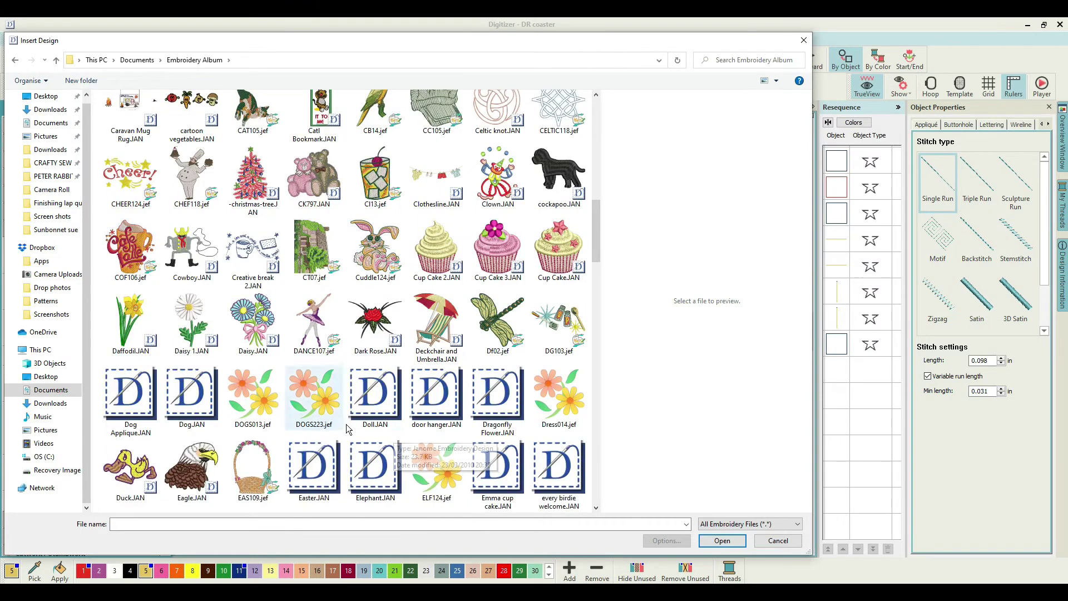
scroll(398, 422, down, 3)
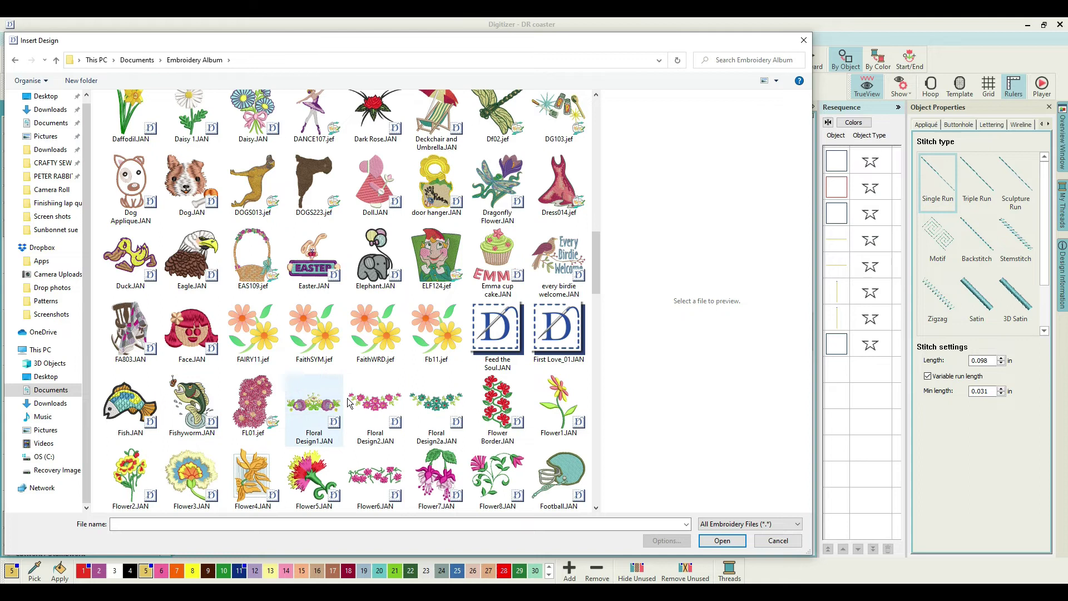
scroll(369, 400, down, 3)
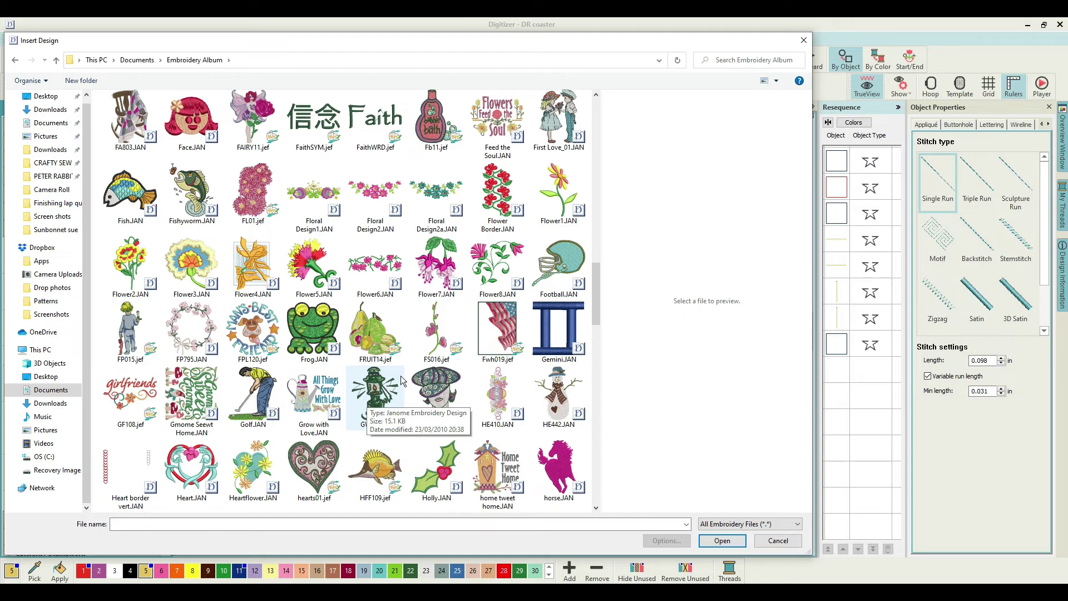
scroll(402, 377, up, 2)
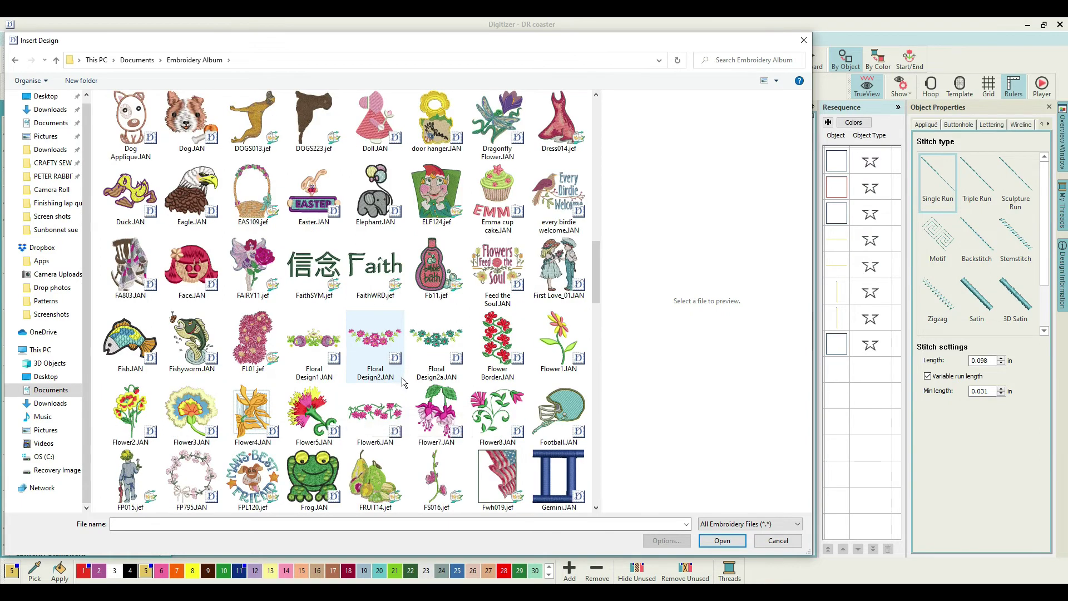
scroll(402, 377, up, 3)
scroll(402, 377, up, 3)
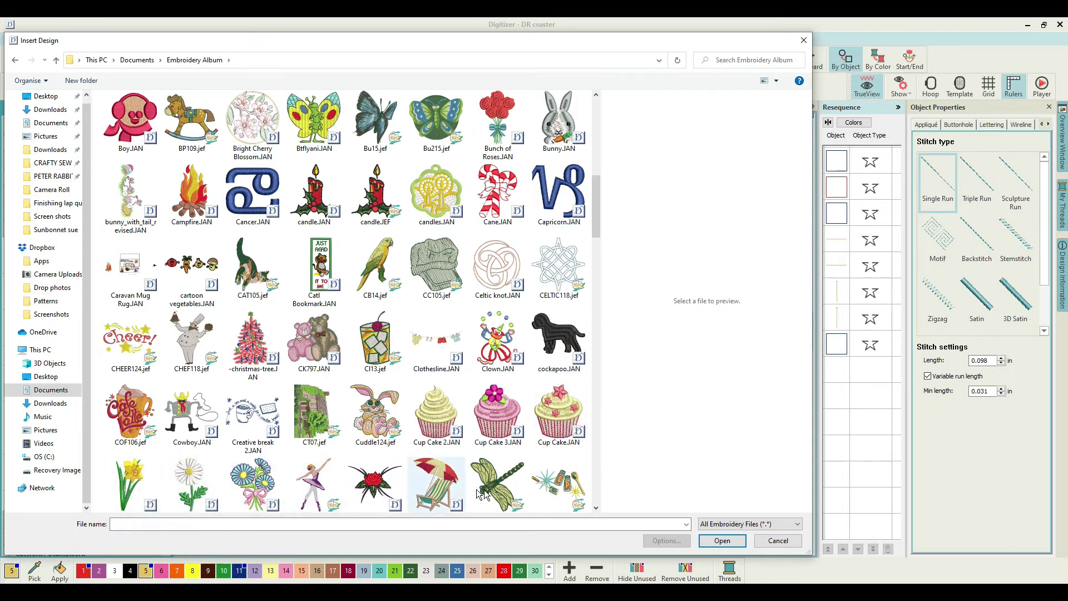
- Insert the Cup Cake.JAN design into the middle of the coaster square
click(559, 418)
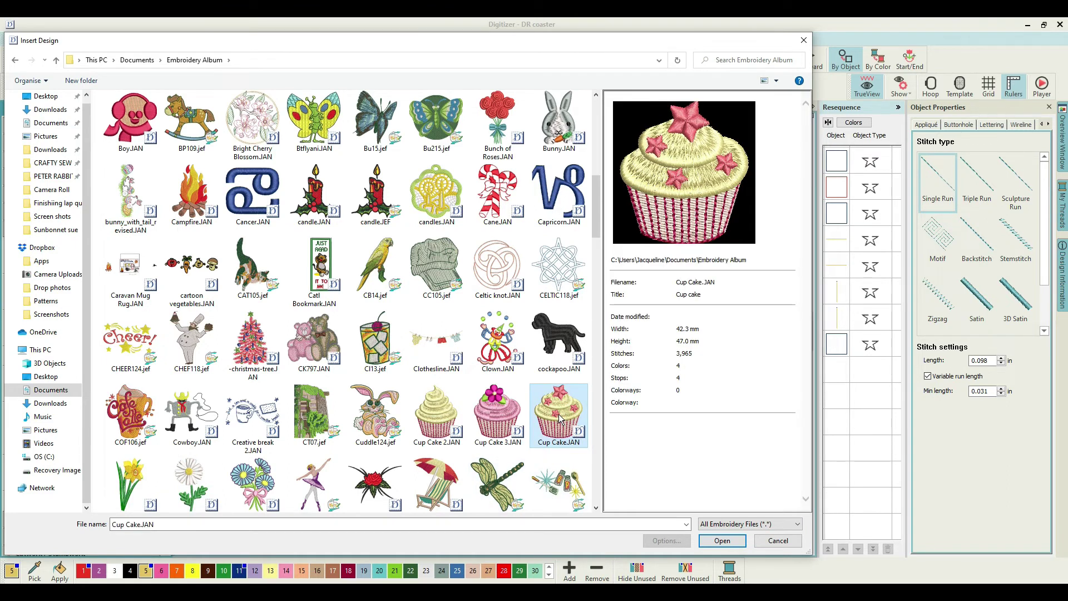
click(719, 540)
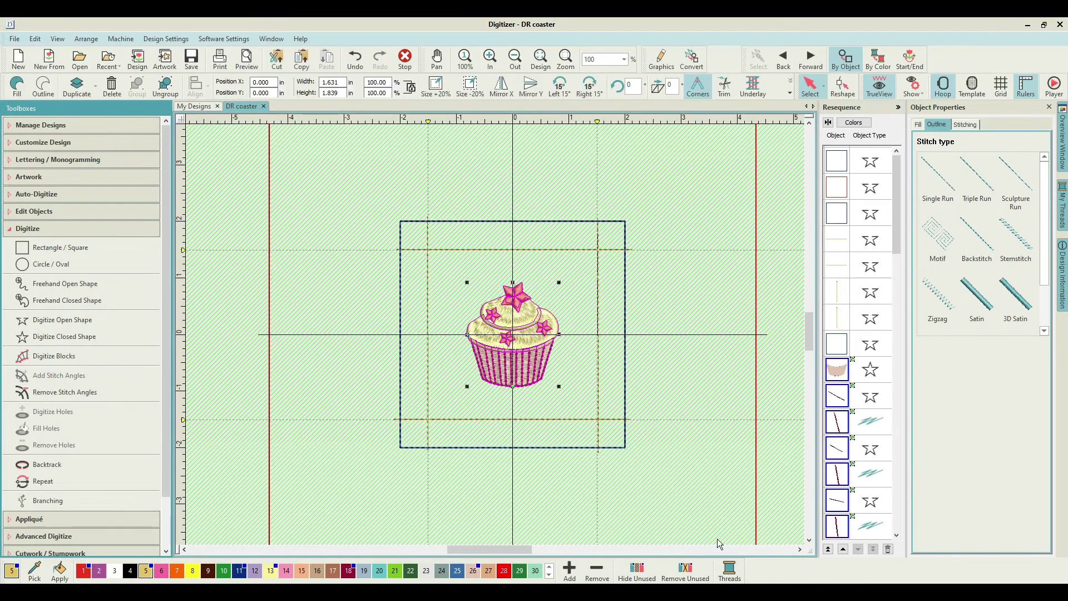
click(686, 340)
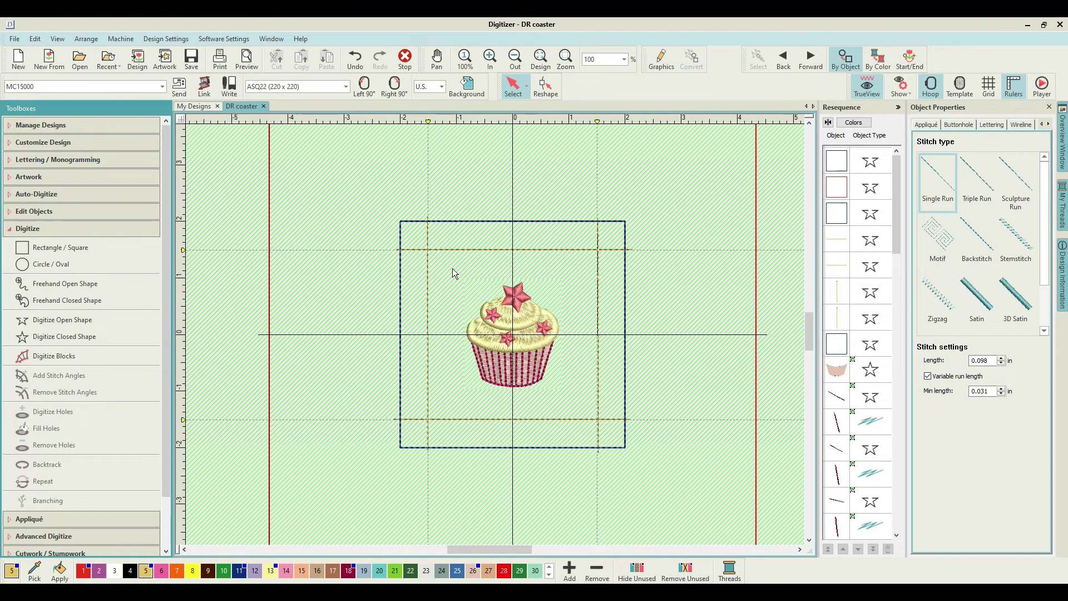
- Enlarge the whole cupcake proportionally to about 128%, roughly 2.09 in wide, keeping it centred within the guide lines
drag(441, 269, 581, 410)
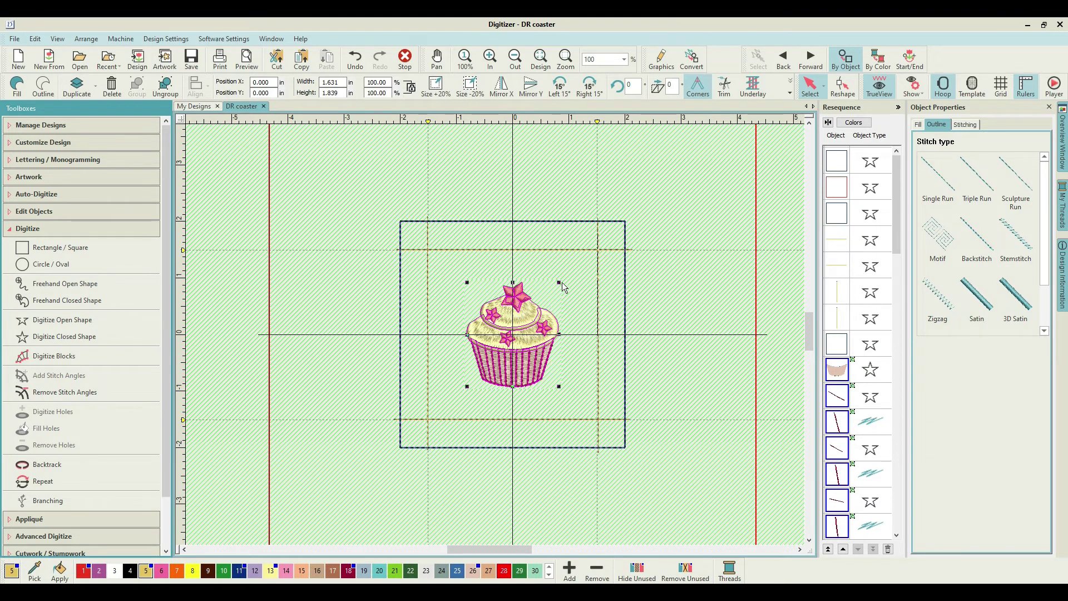
drag(560, 282, 579, 273)
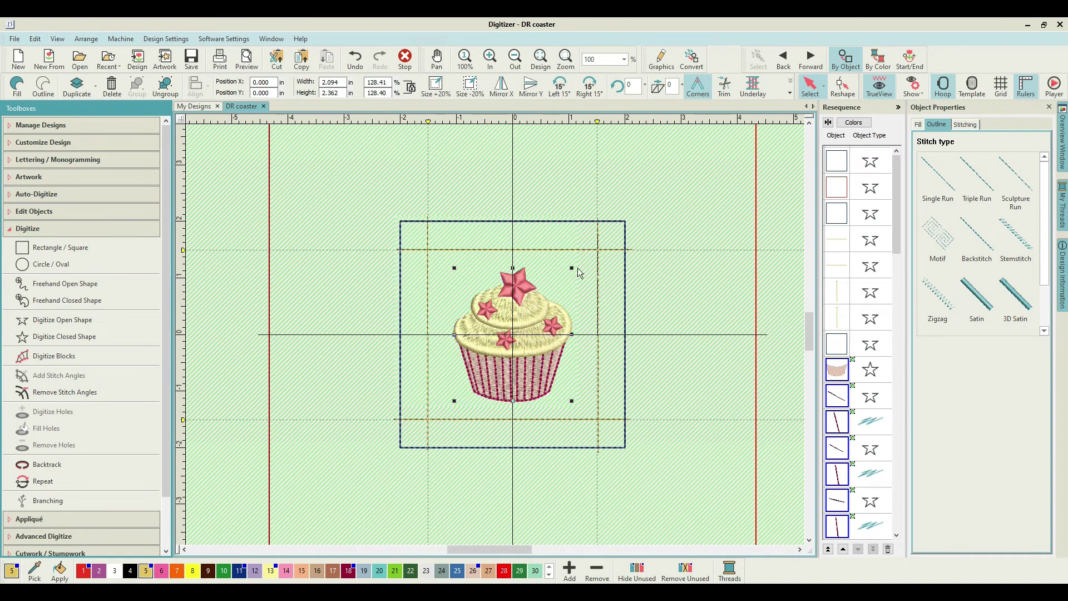
click(688, 269)
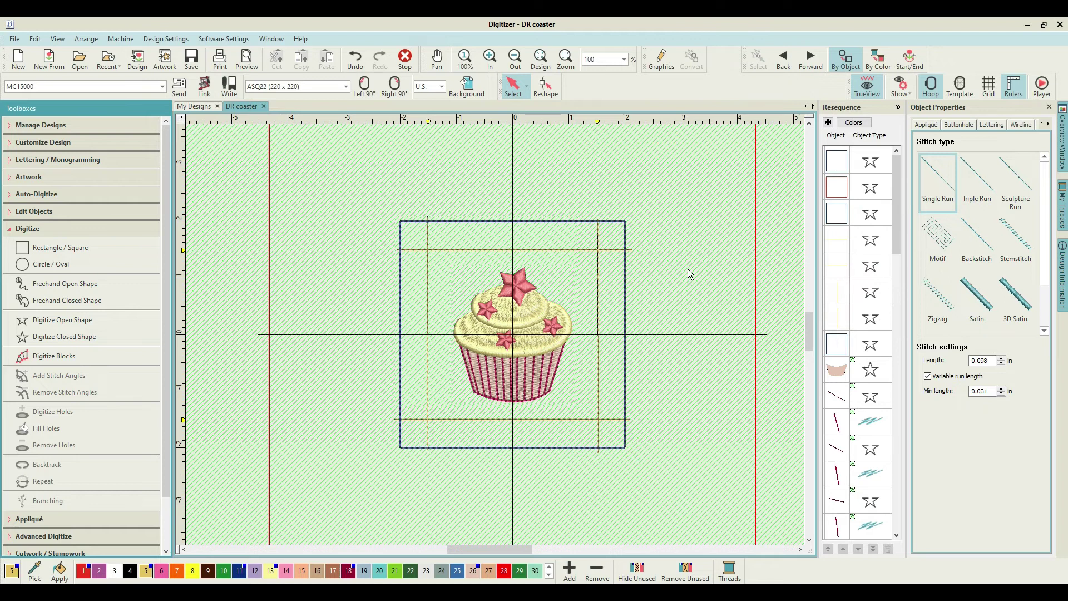
- Duplicate the 4 in square that precedes the cupcake objects, placing the copy at the end of the stitch sequence
drag(897, 165, 899, 460)
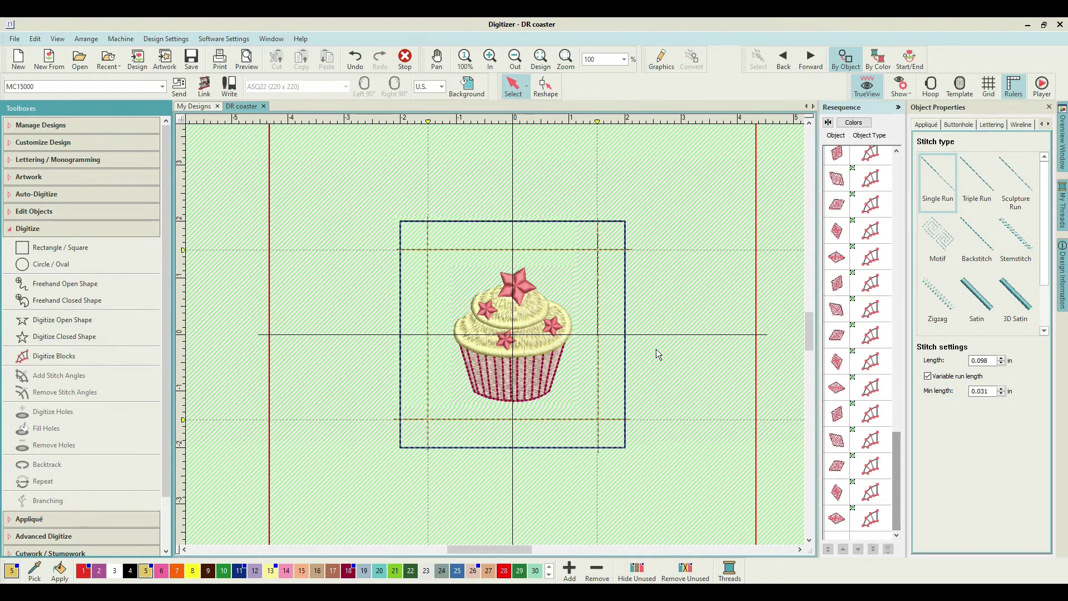
mouse_move(808, 328)
mouse_down()
mouse_move(811, 351)
mouse_move(810, 325)
mouse_move(811, 336)
mouse_up()
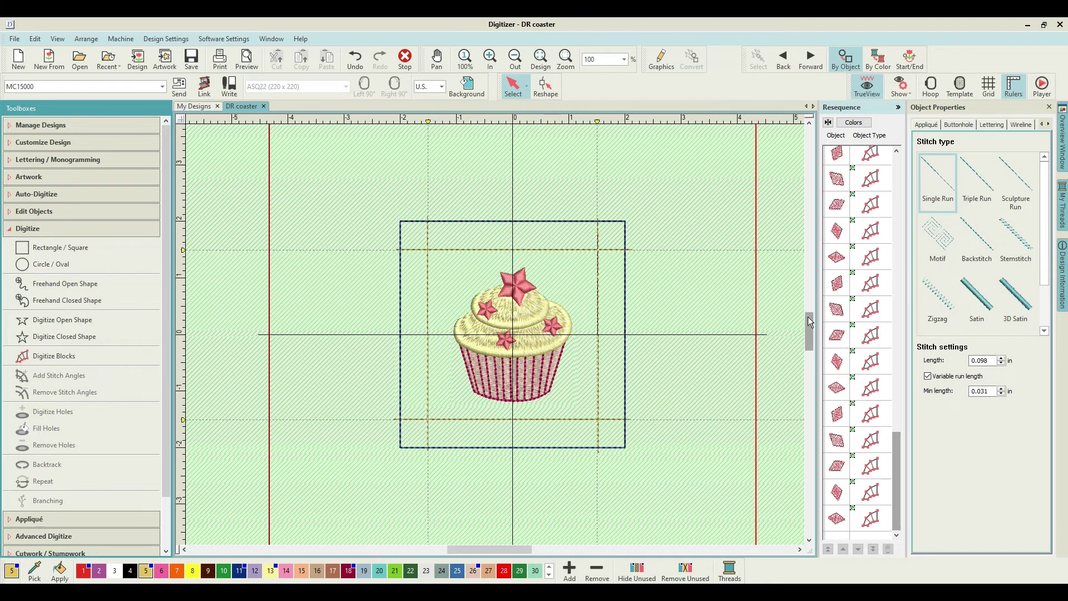
drag(895, 434, 881, 227)
click(838, 240)
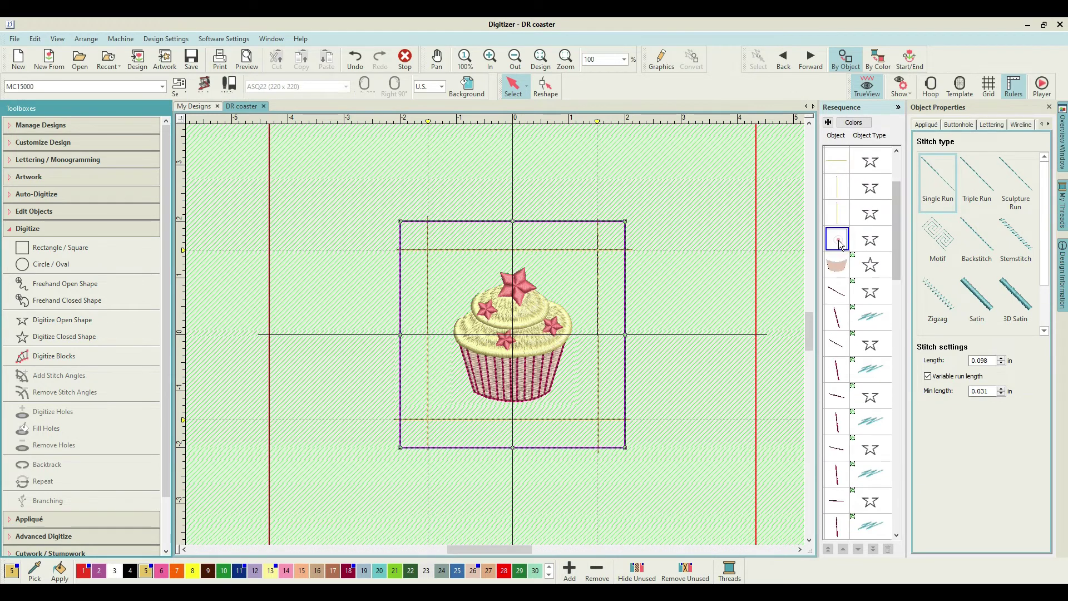
right_click(840, 243)
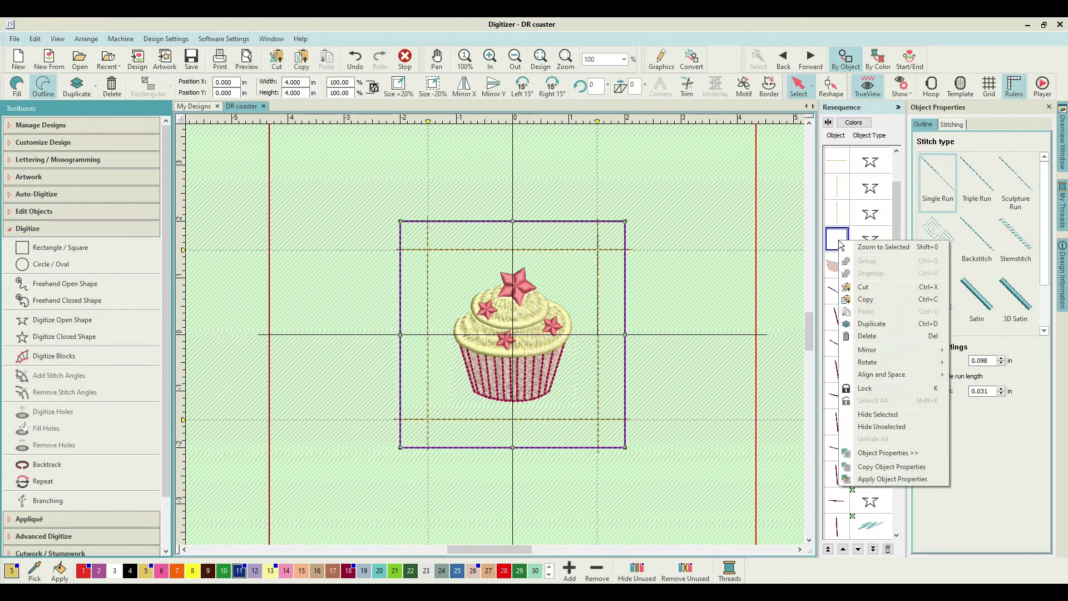
click(880, 325)
click(898, 219)
drag(889, 390, 891, 521)
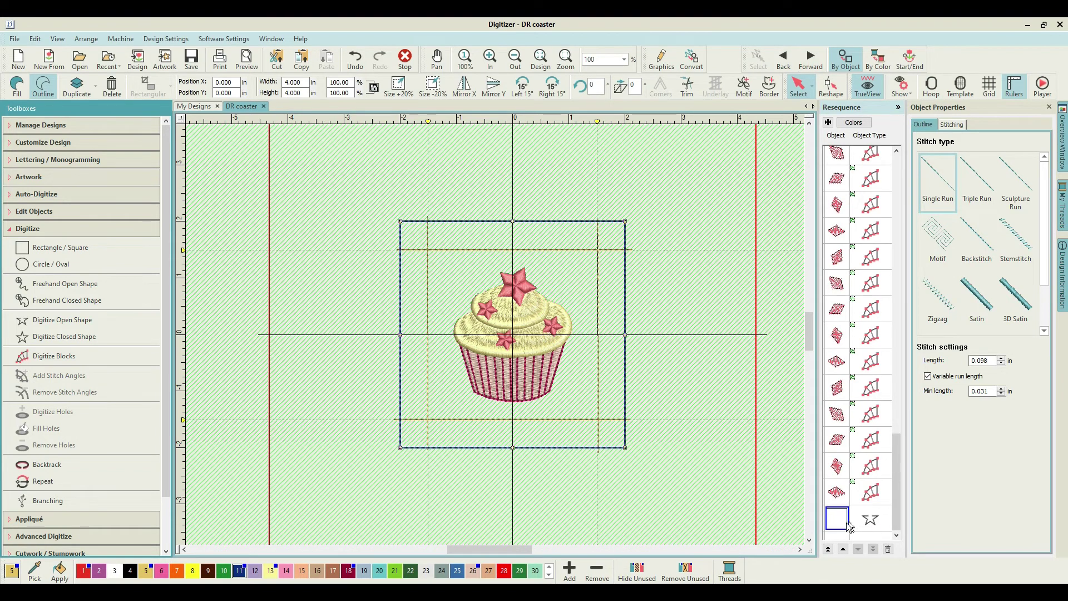
- Duplicate the final 4 in single run square in the stitch sequence to start the coaster's border
click(773, 467)
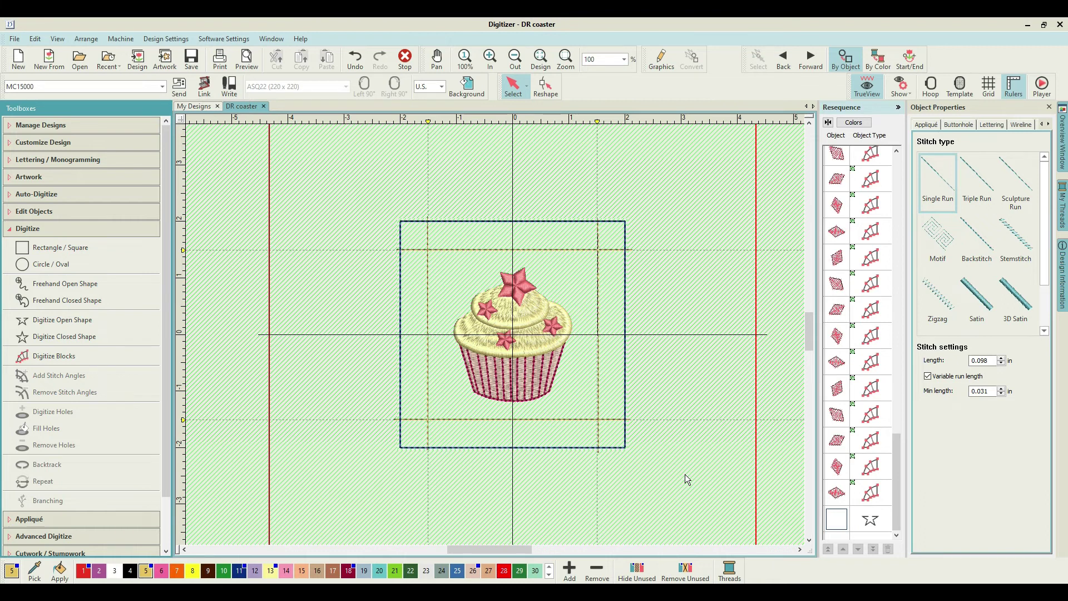
click(896, 488)
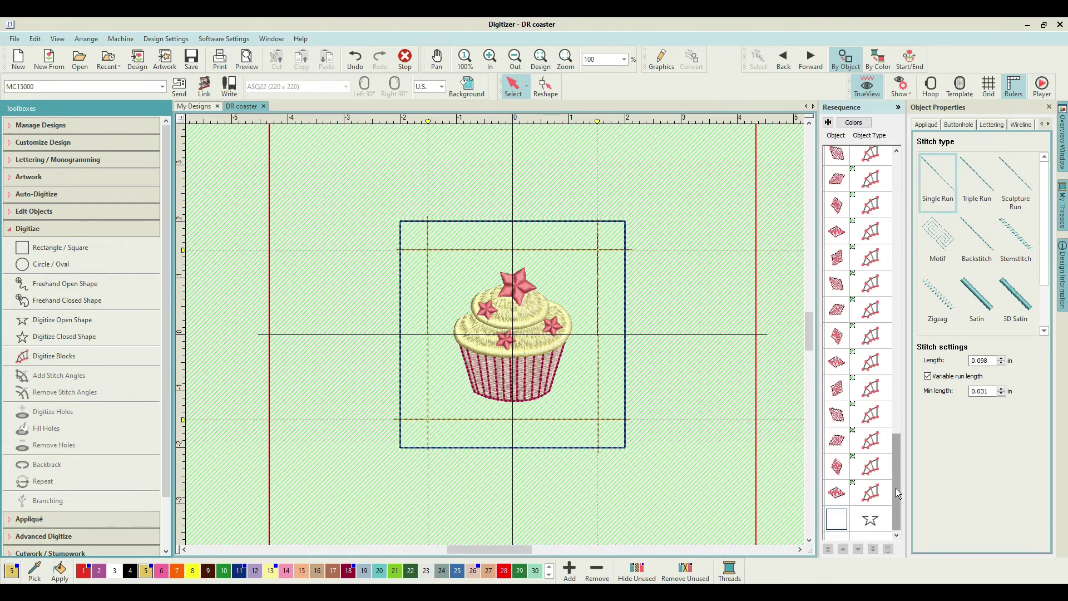
click(844, 519)
right_click(844, 519)
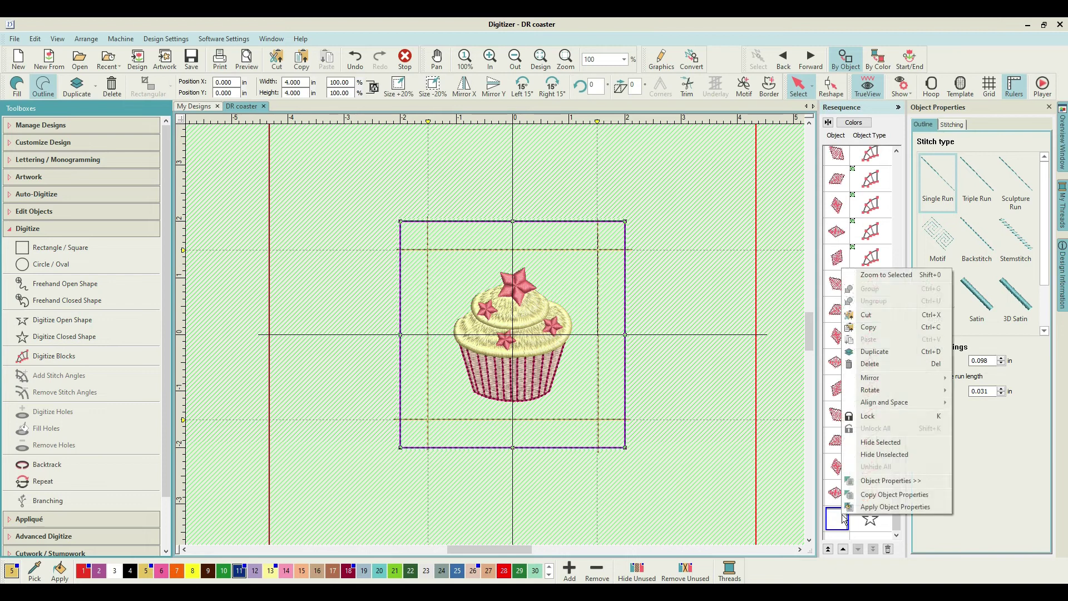
click(902, 354)
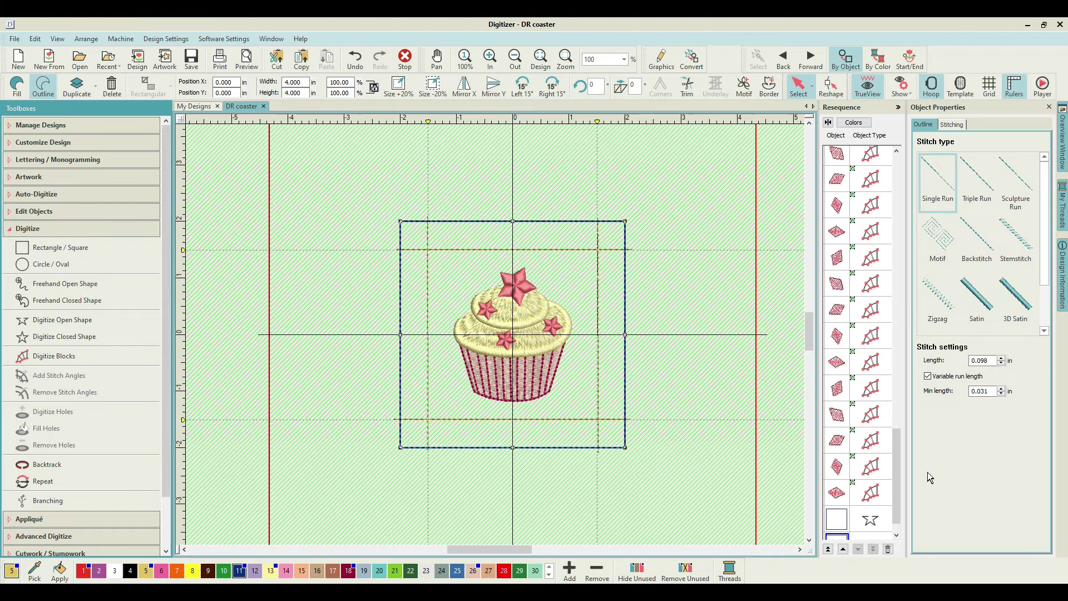
scroll(896, 438, down, 1)
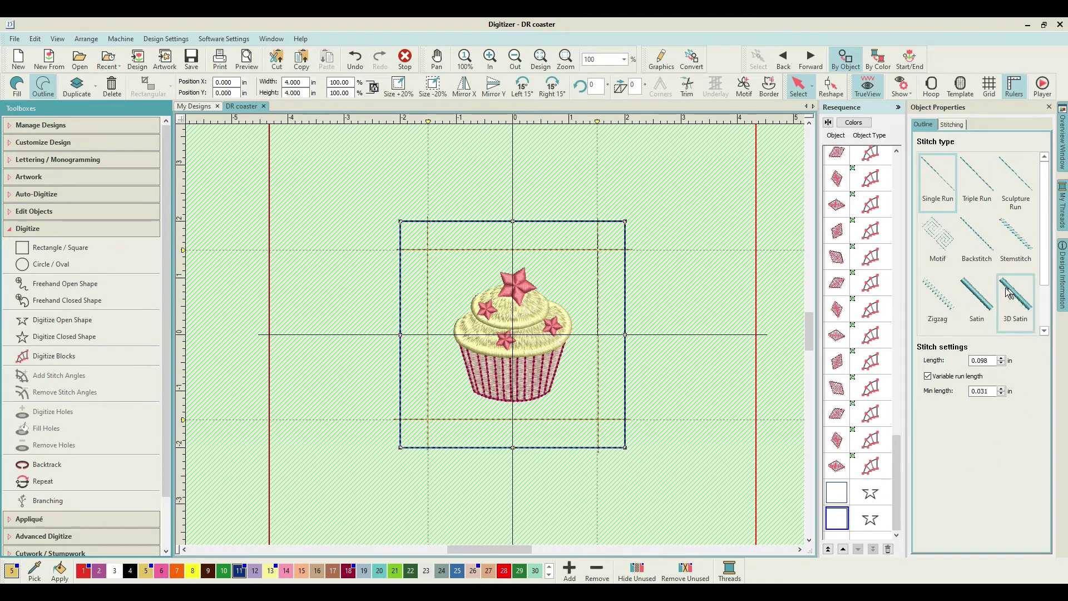
- Change the newly copied square to a Satin outline and recolour it with palette colour 5
click(985, 308)
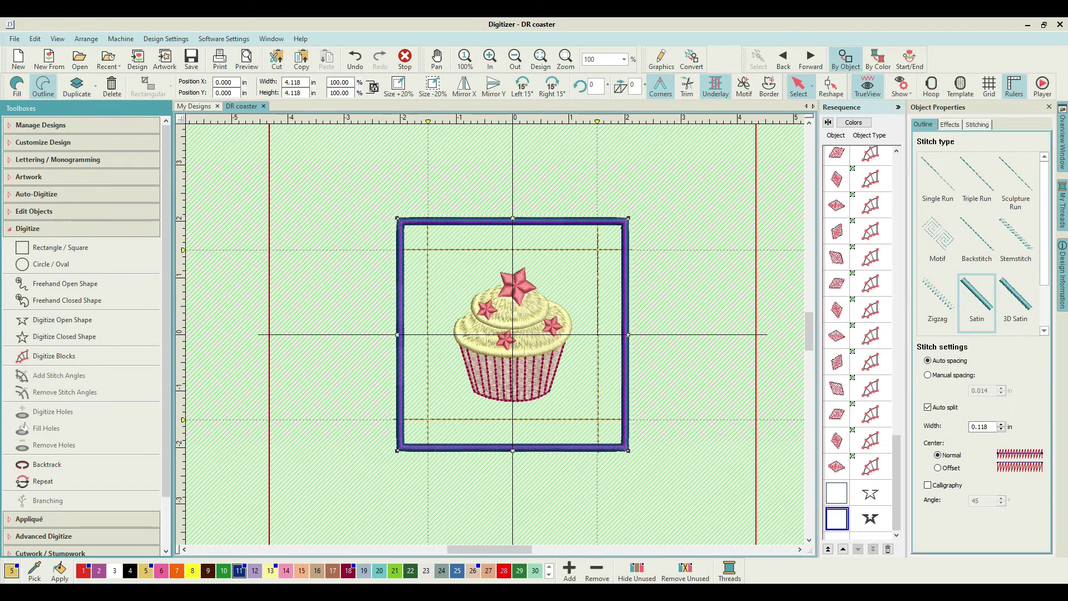
click(148, 571)
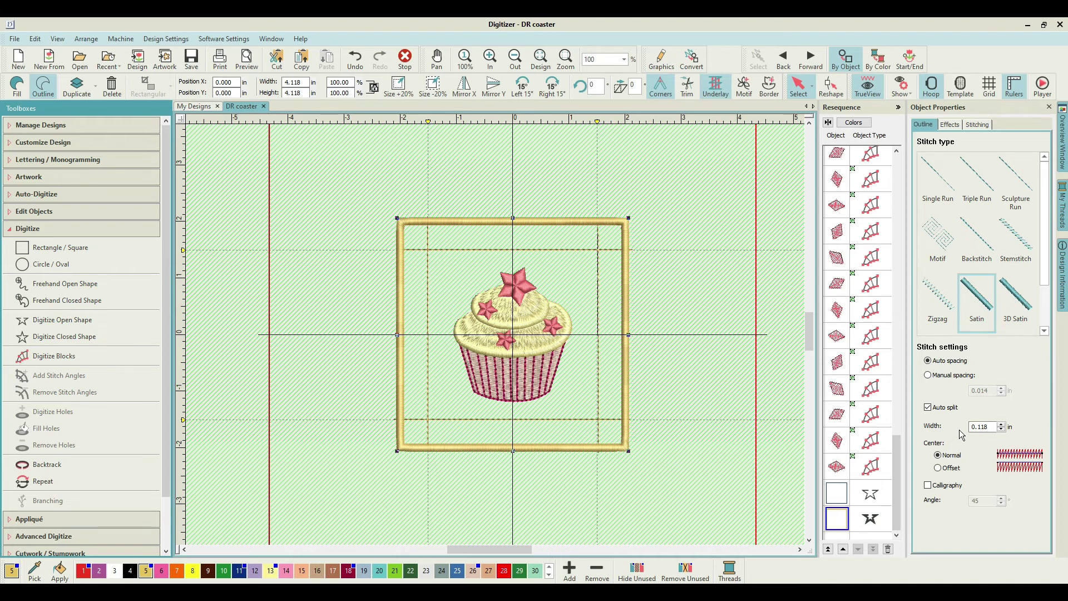
click(730, 209)
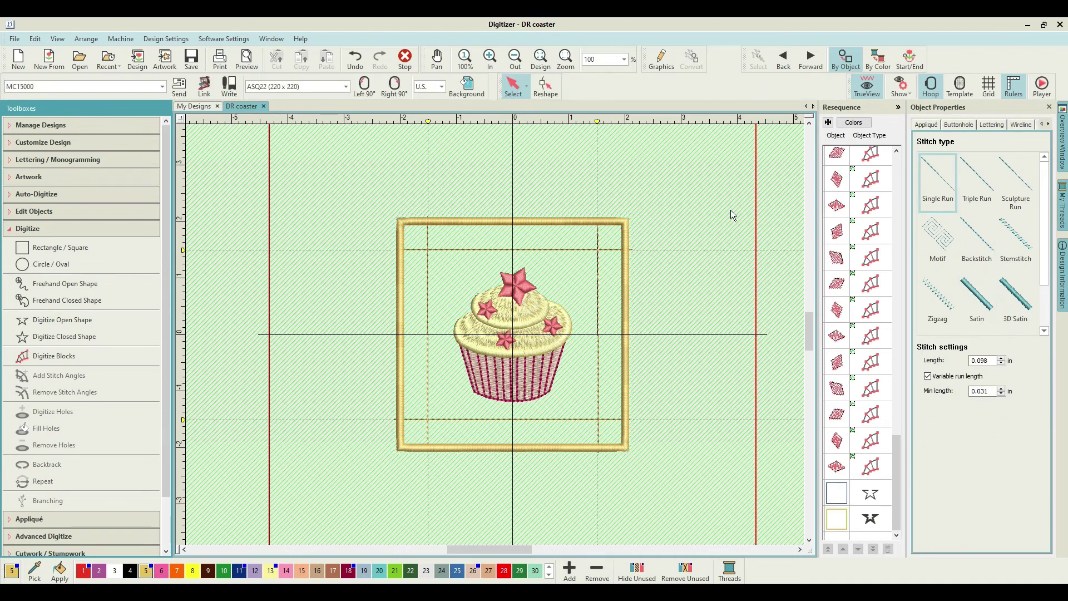
- Switch the measurement units to Metric and set the satin border's stitch width to 5 mm
click(443, 87)
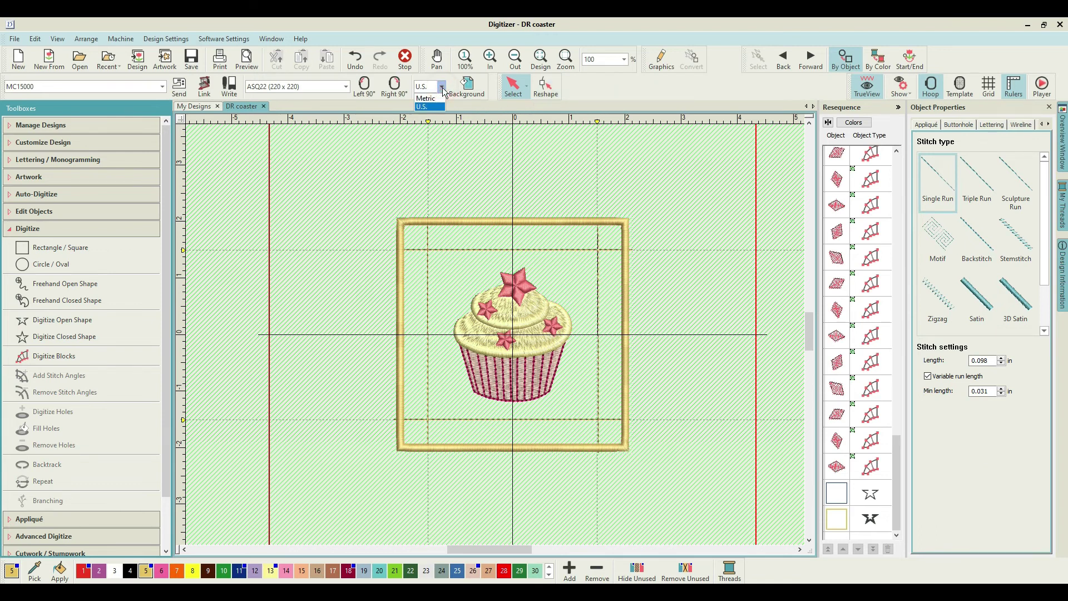
click(436, 99)
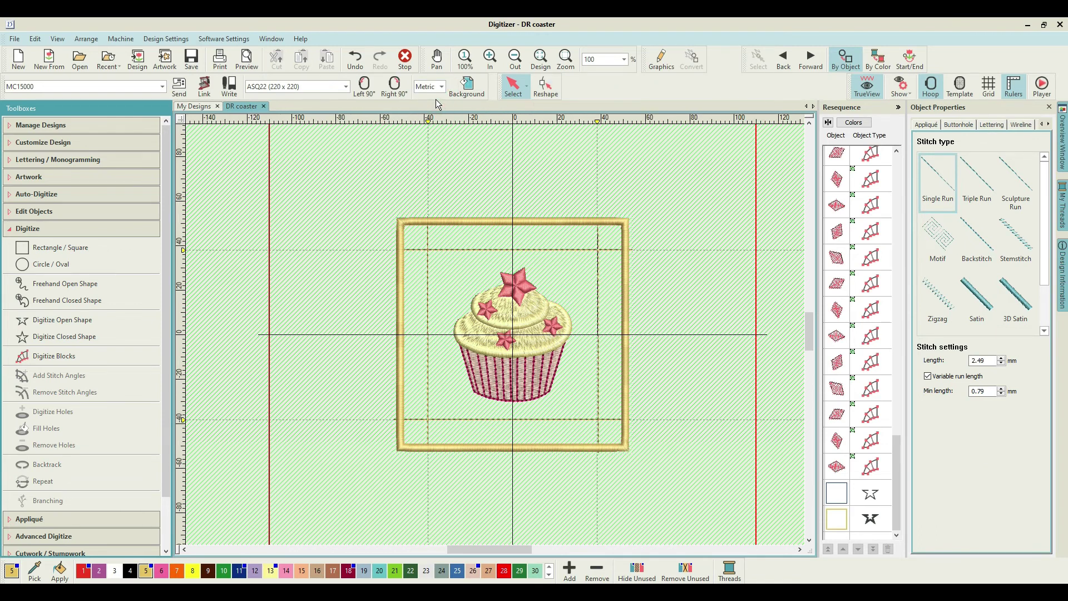
click(841, 518)
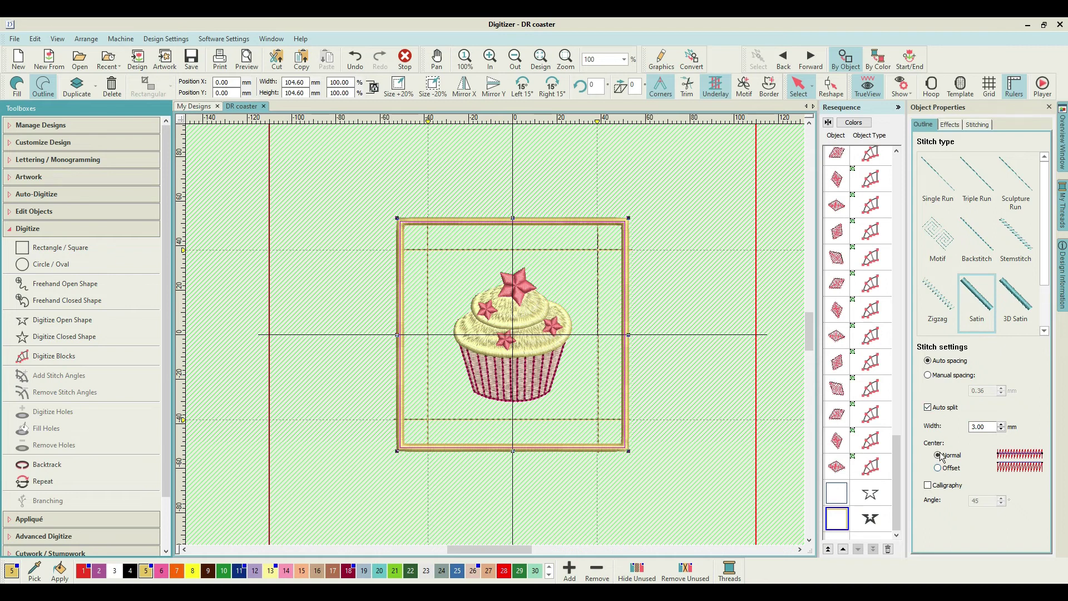
double_click(988, 426)
text(5)
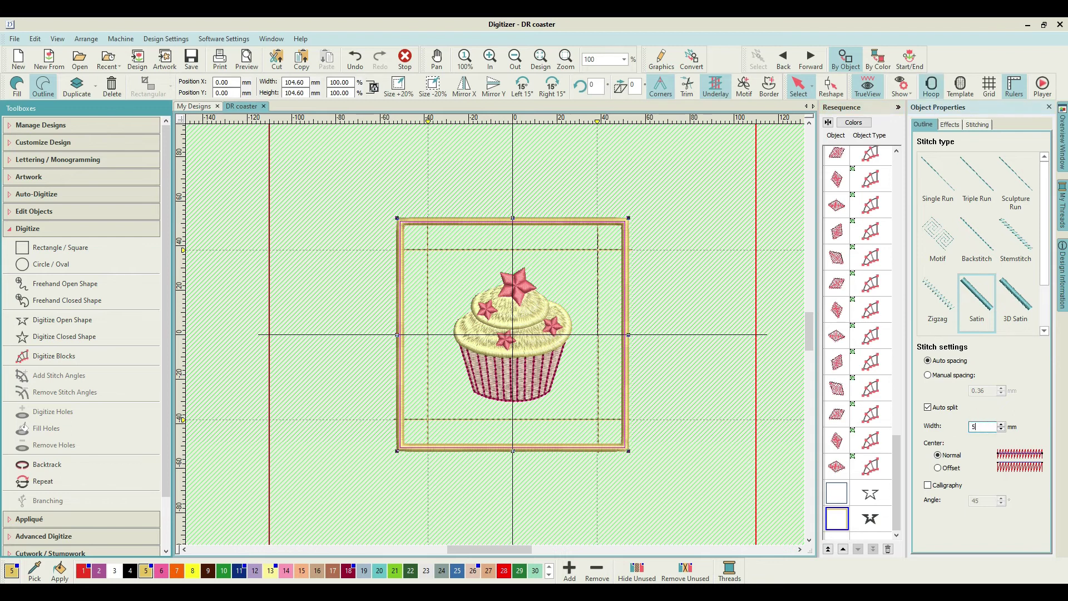
key(Return)
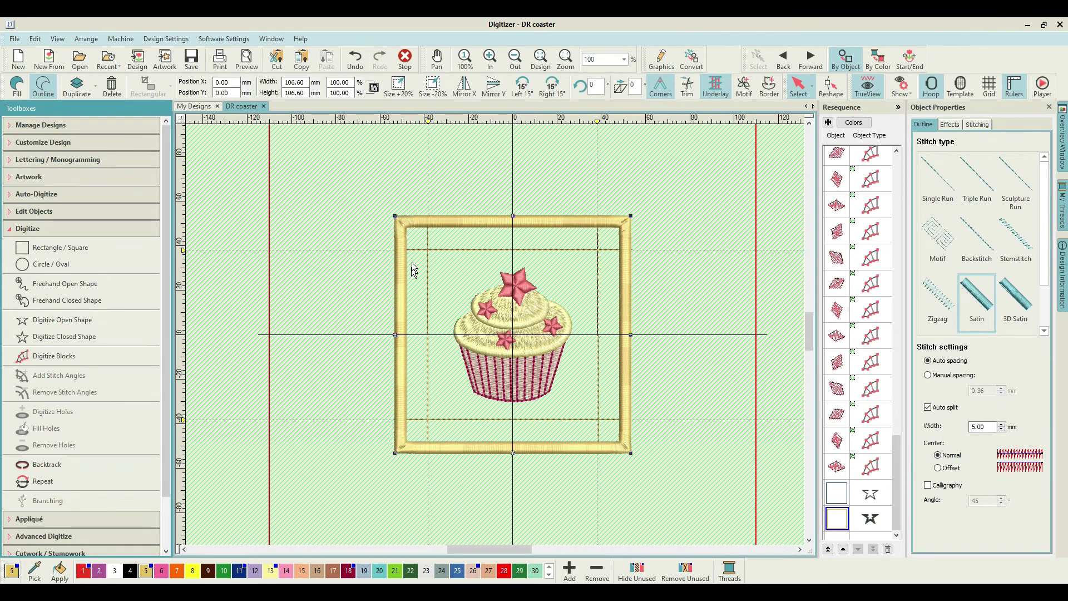
click(728, 345)
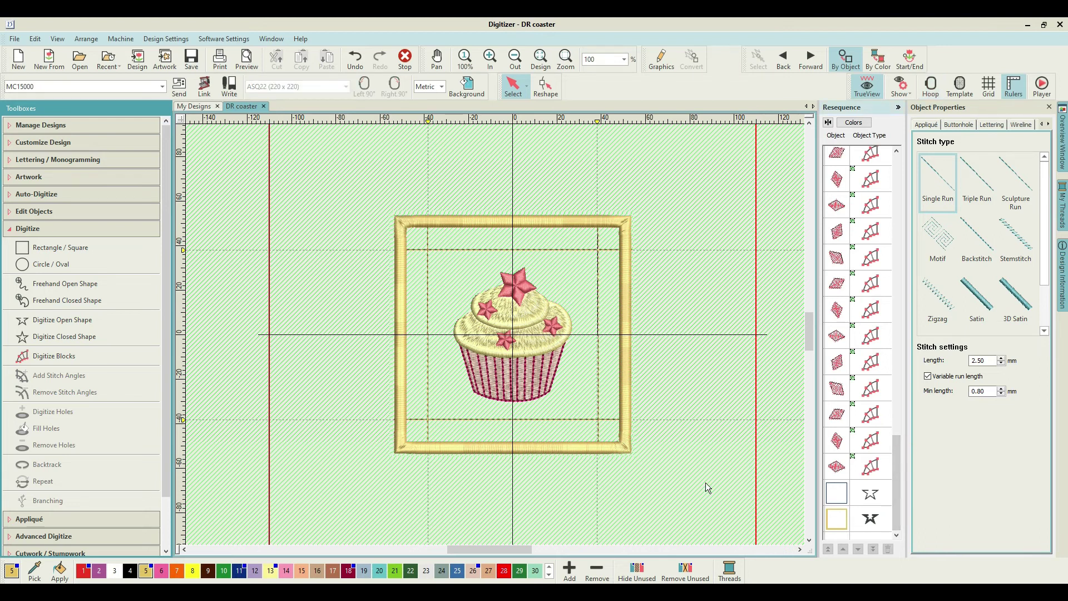
- Duplicate the satin border square at the end of the stitch sequence
right_click(835, 518)
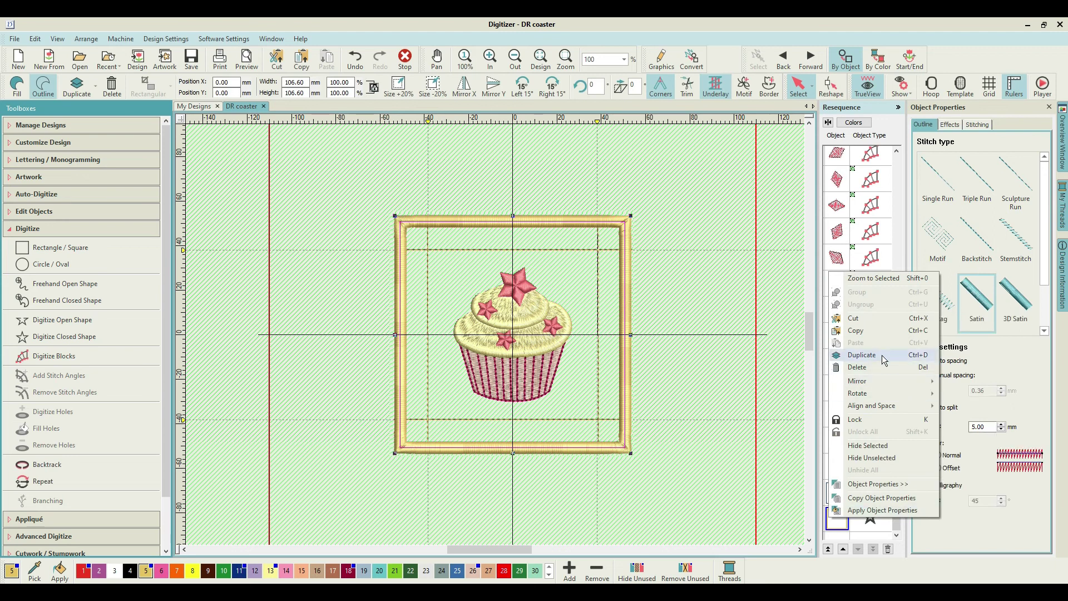
click(862, 355)
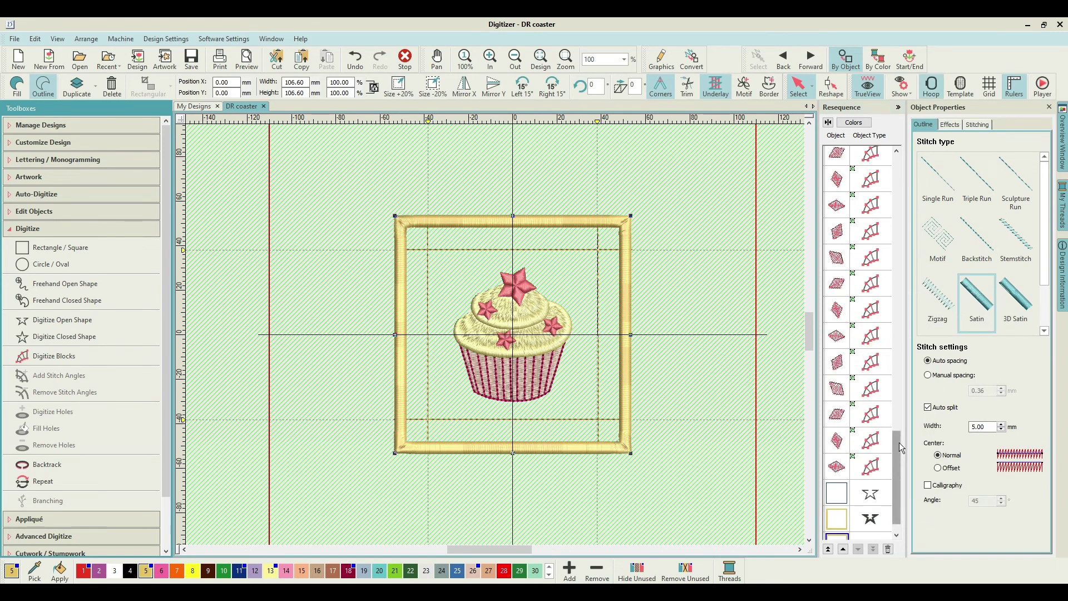
scroll(897, 478, down, 1)
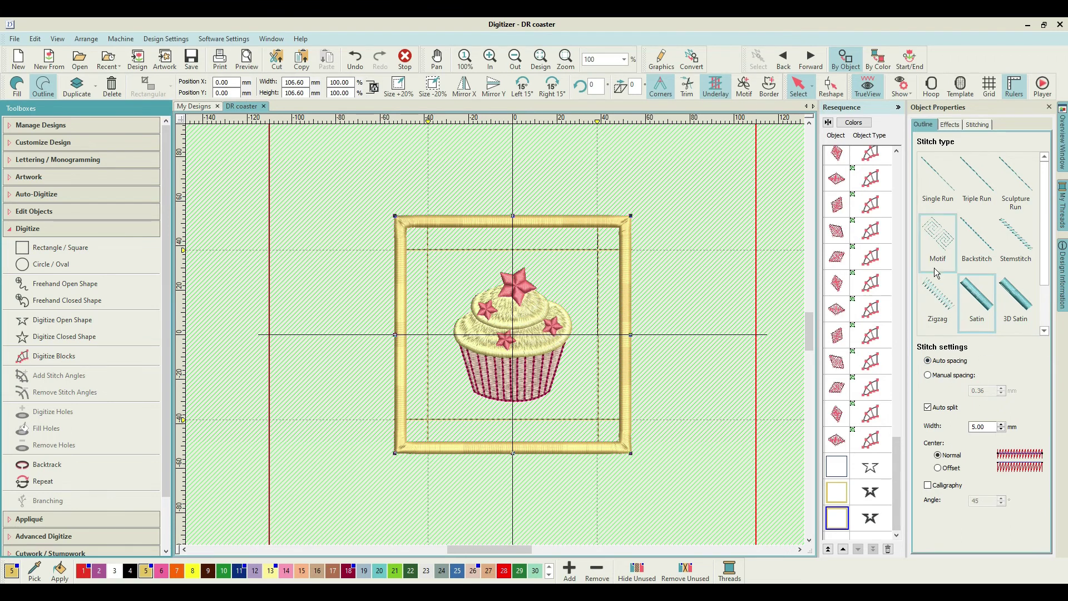
- Change the copied border to a Motif outline using the EmbGallery pattern category
click(934, 235)
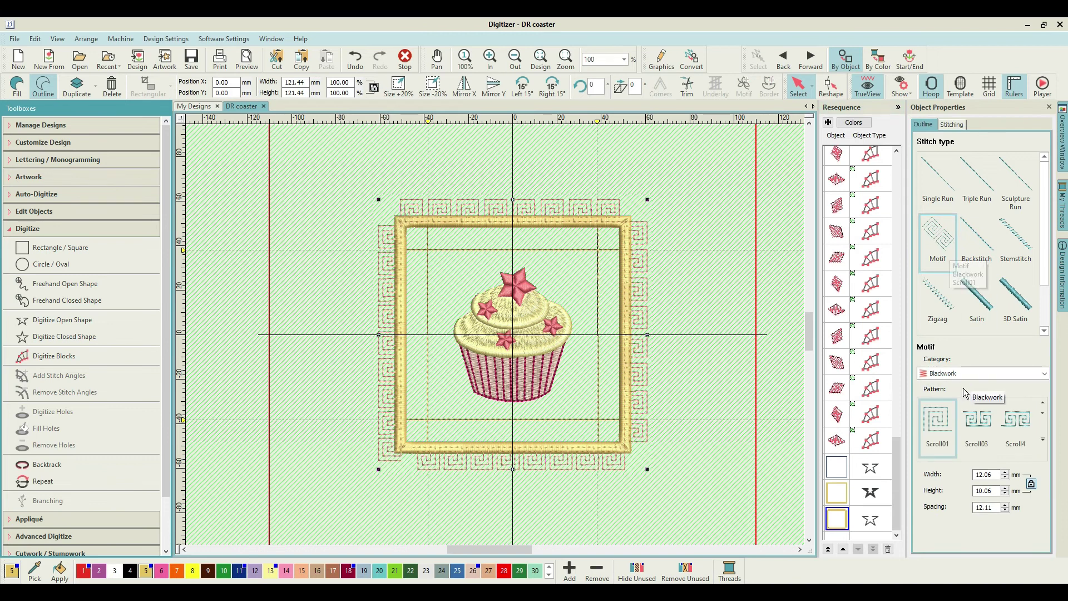
click(960, 373)
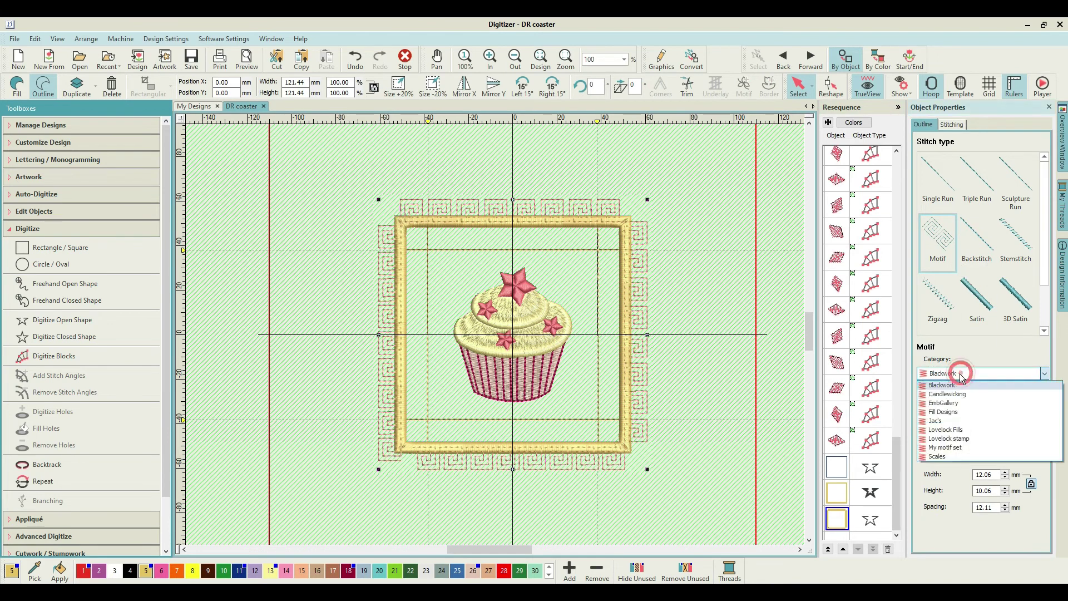
click(957, 403)
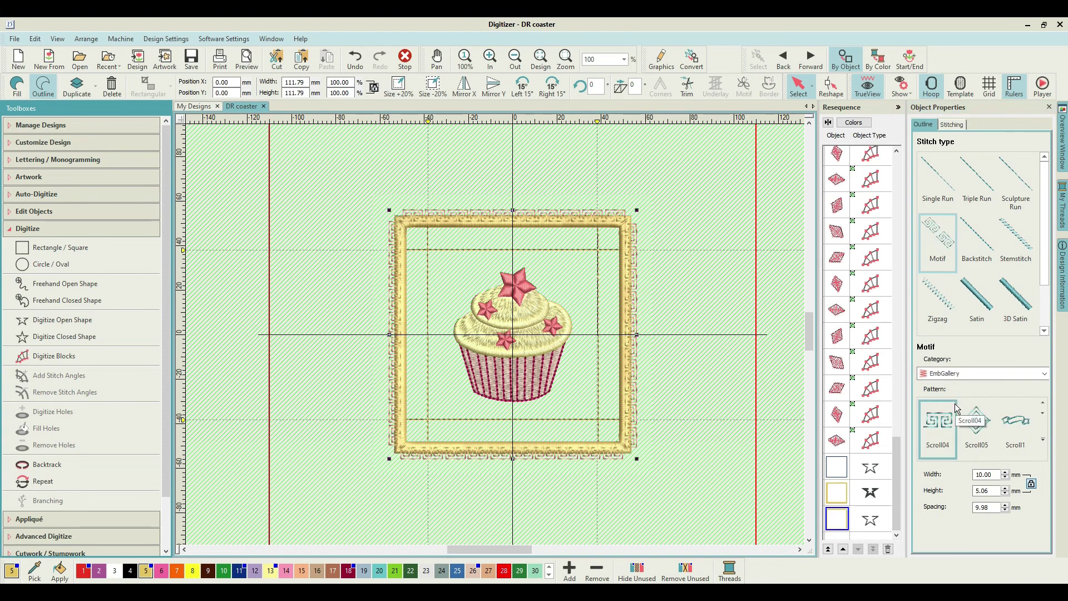
click(961, 374)
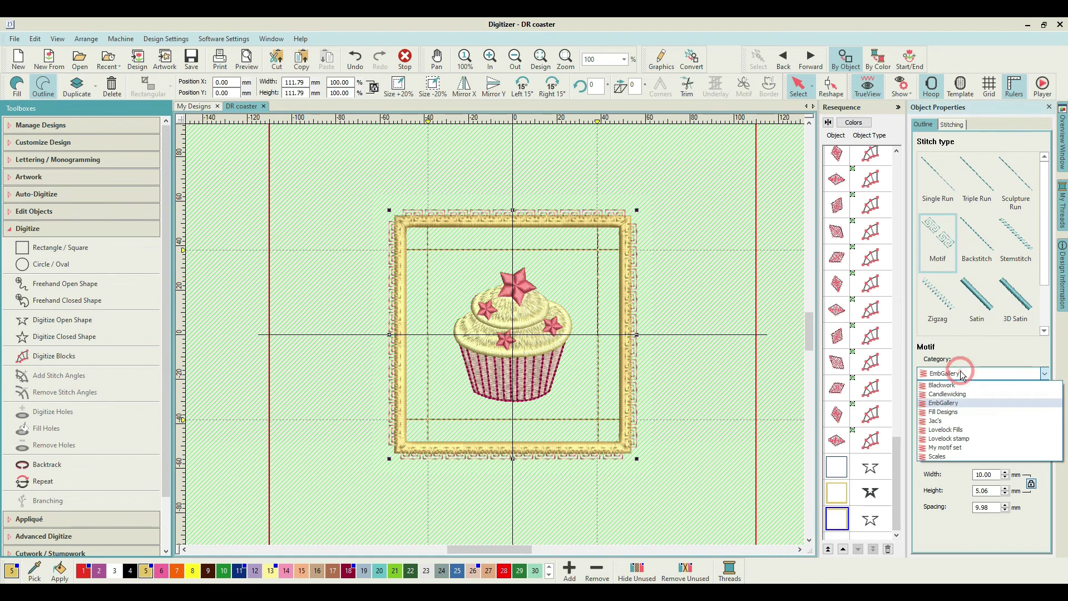
click(958, 404)
- Browse the full set of EmbGallery patterns and apply the cross-shaped Motif2 to the copied border
click(1046, 438)
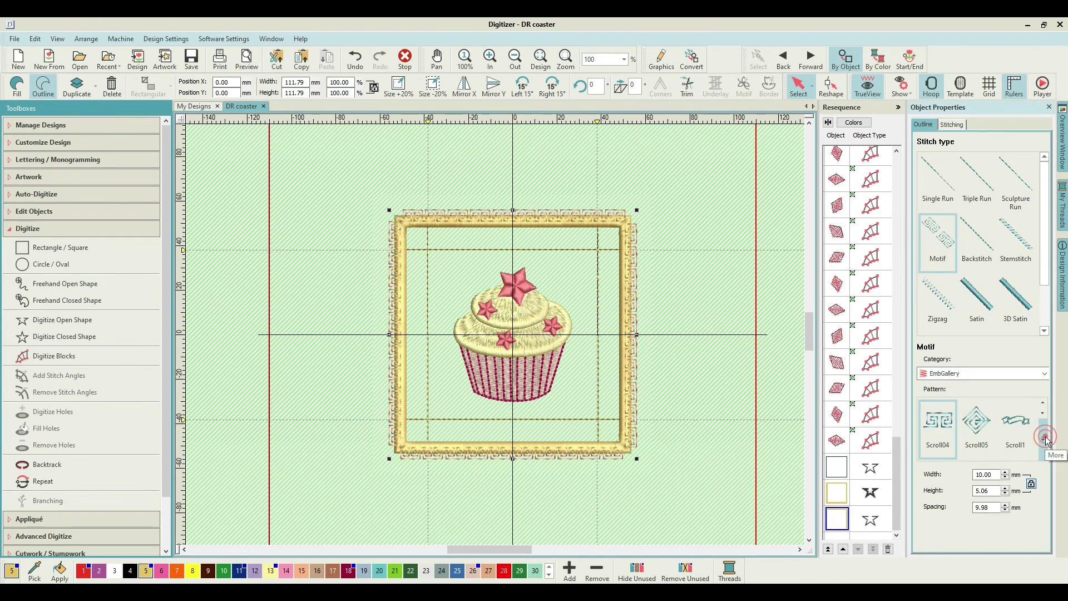
scroll(884, 325, down, 3)
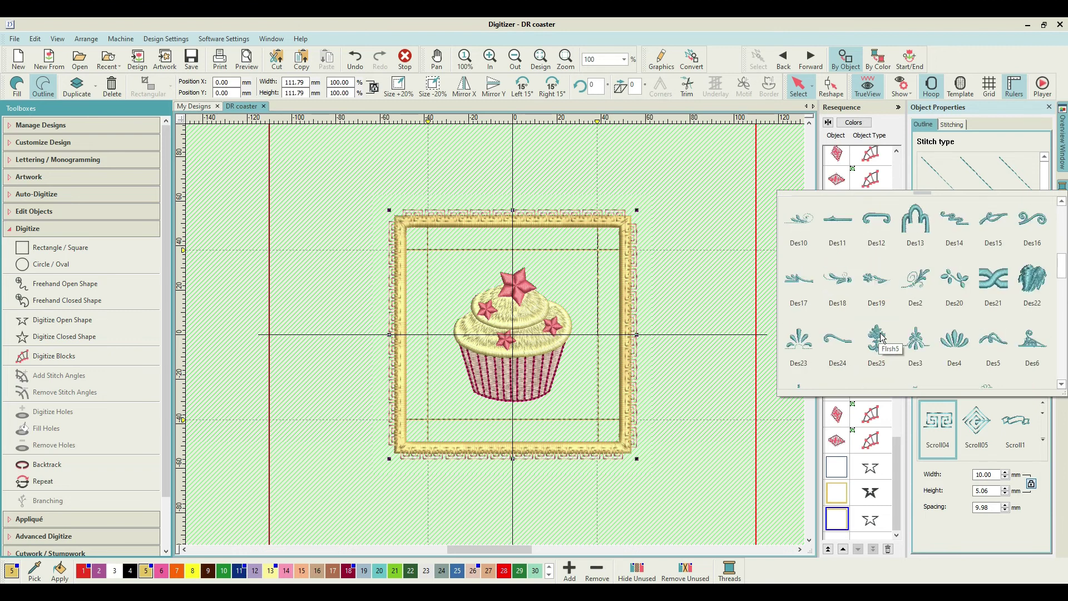
scroll(881, 338, up, 3)
scroll(882, 338, down, 3)
scroll(881, 338, down, 6)
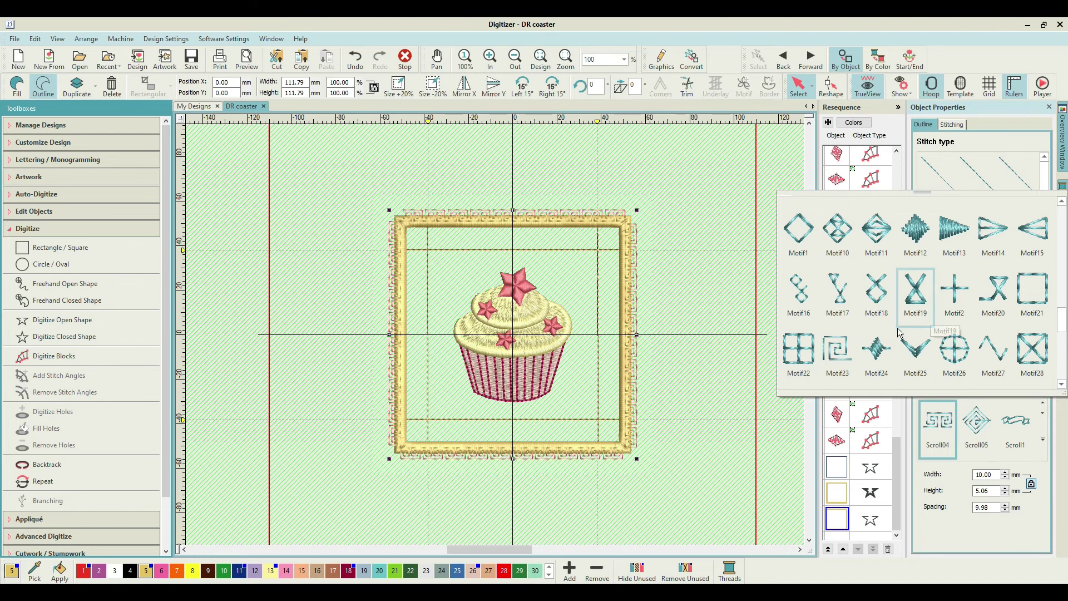
scroll(897, 333, down, 2)
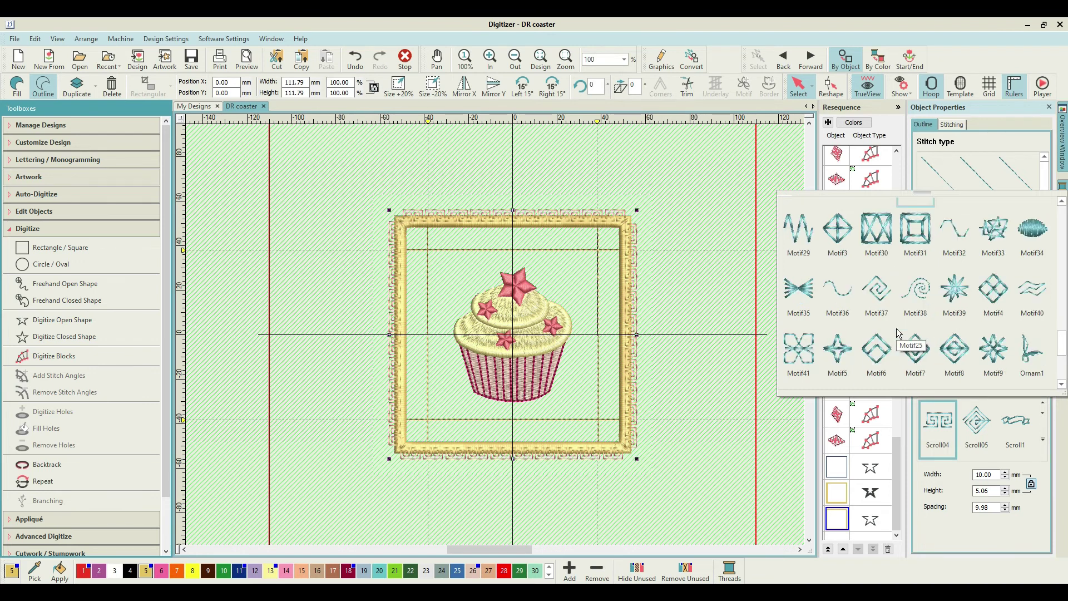
scroll(897, 329, down, 2)
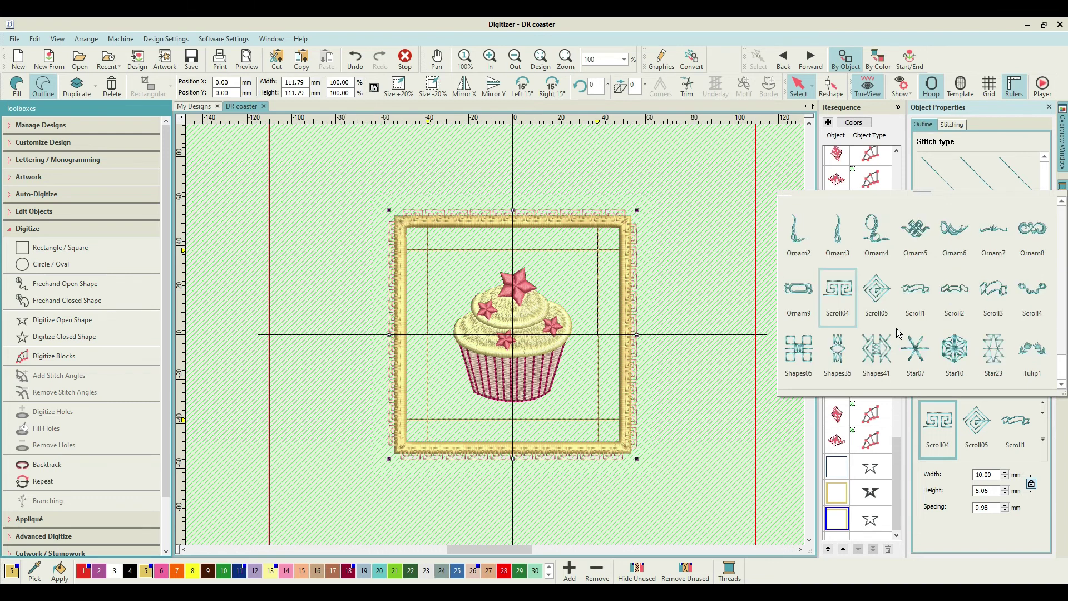
scroll(896, 328, up, 4)
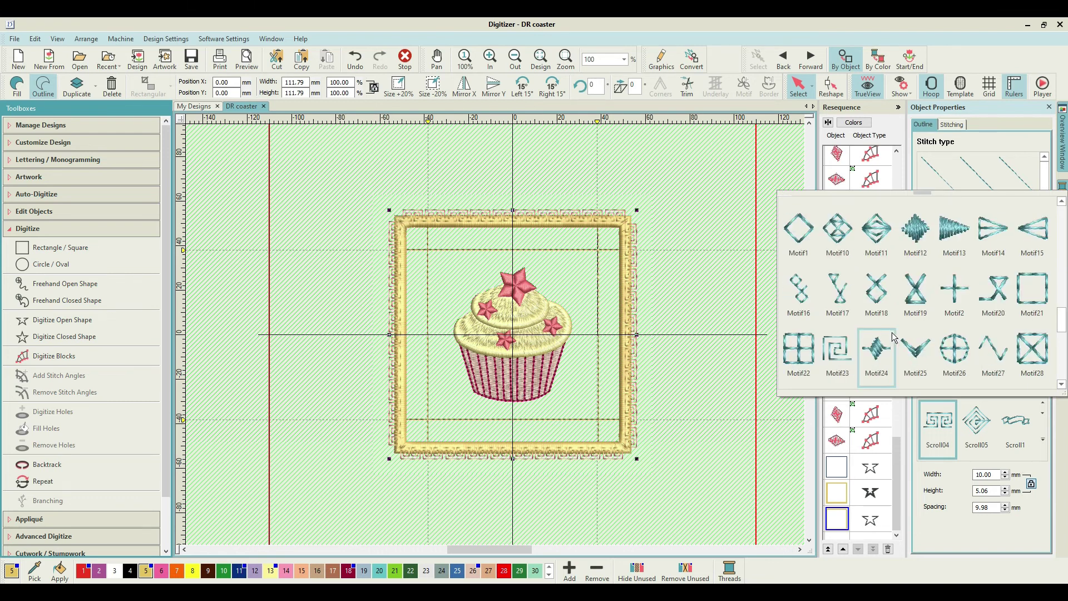
click(953, 293)
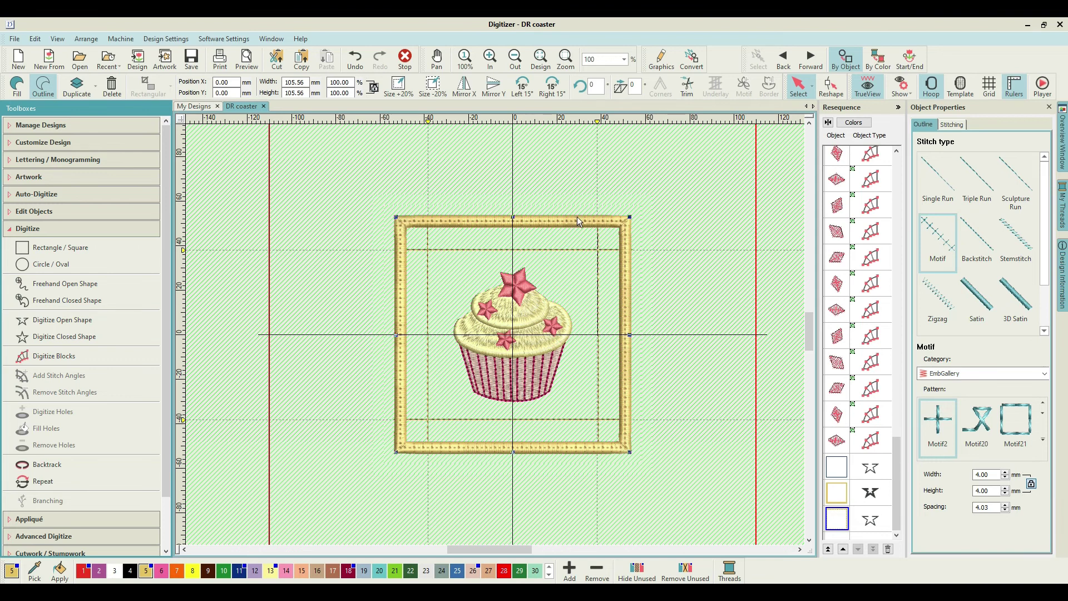
- Set the Motif2 pattern width to 5 mm, scaling its height proportionally
double_click(992, 474)
text(5)
key(Return)
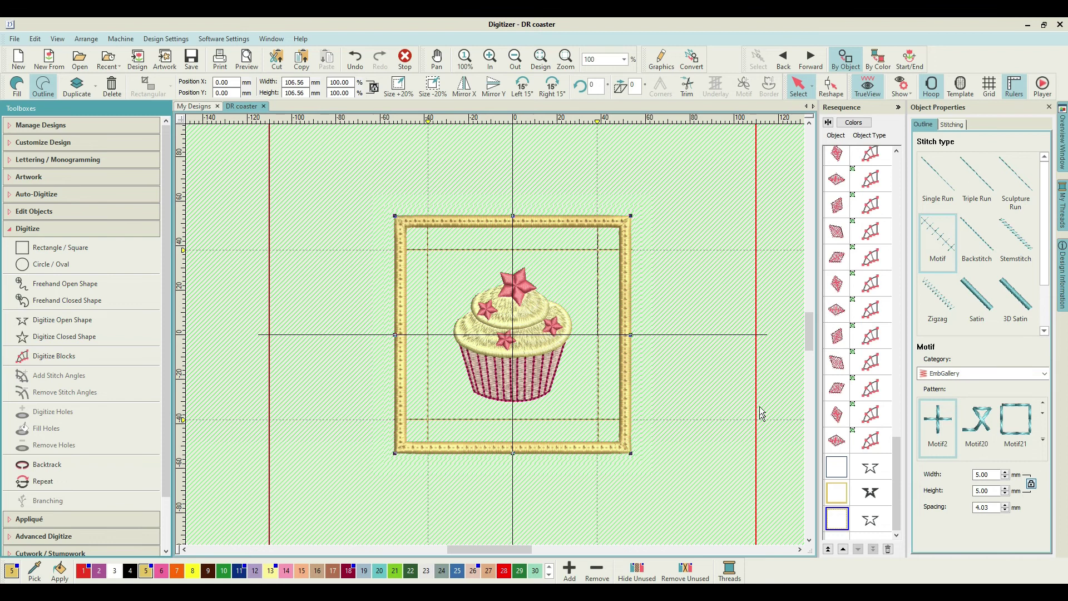
click(716, 365)
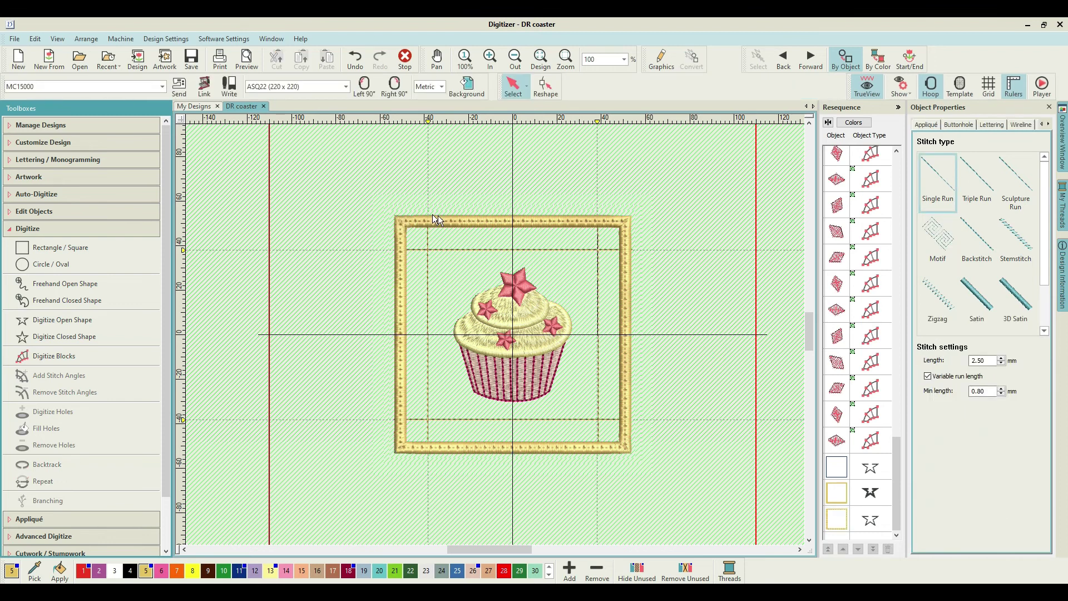
- Hide the Work Area shading and reselect the motif border as an object with the Select tool
scroll(575, 225, up, 5)
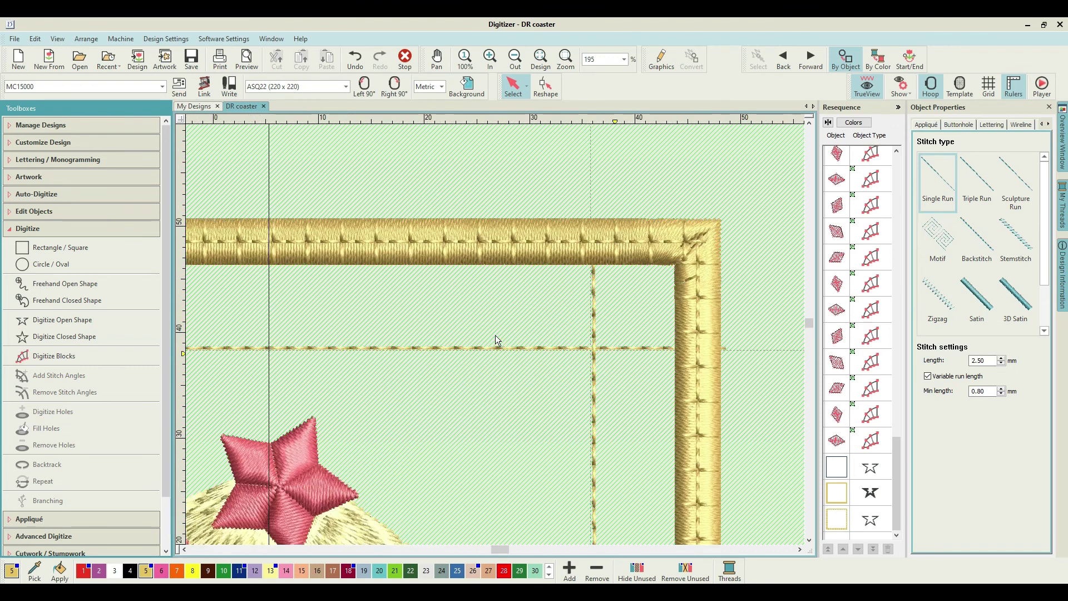
scroll(529, 368, up, 1)
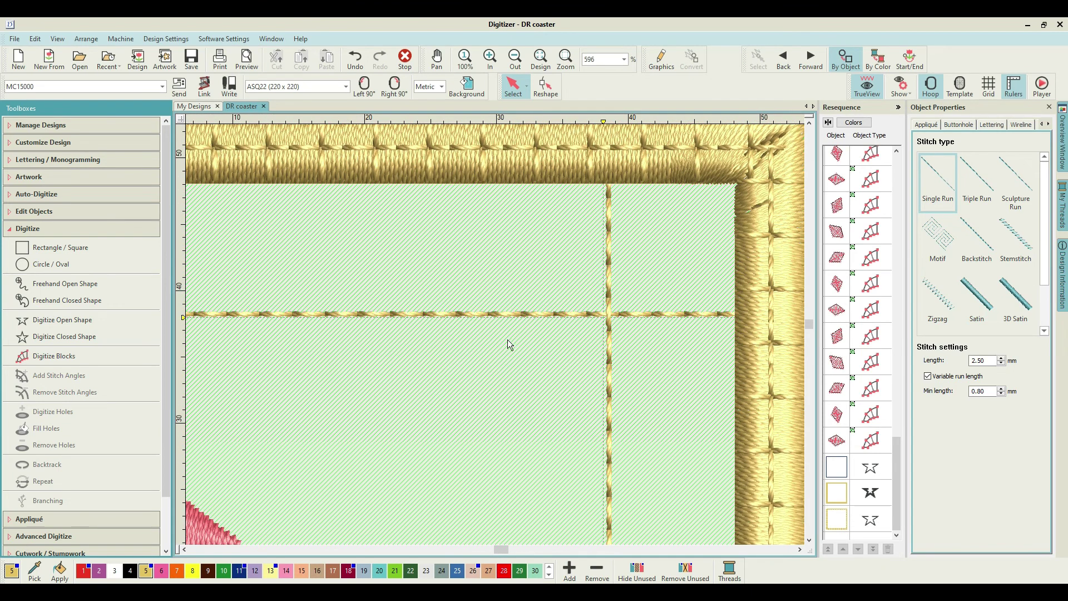
click(770, 432)
key(0)
click(902, 89)
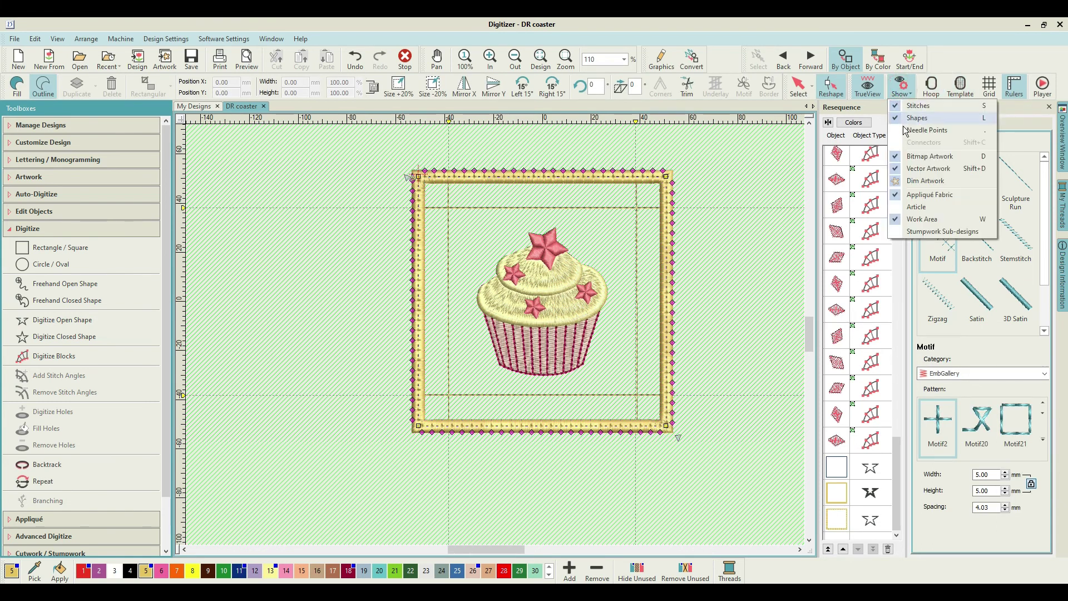
click(904, 219)
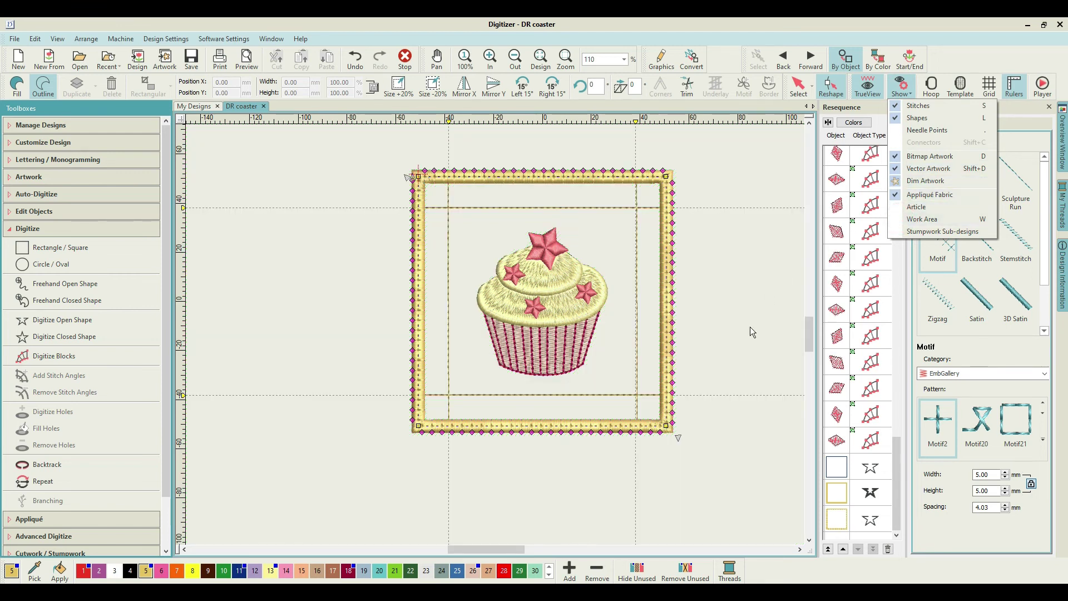
click(854, 102)
click(799, 86)
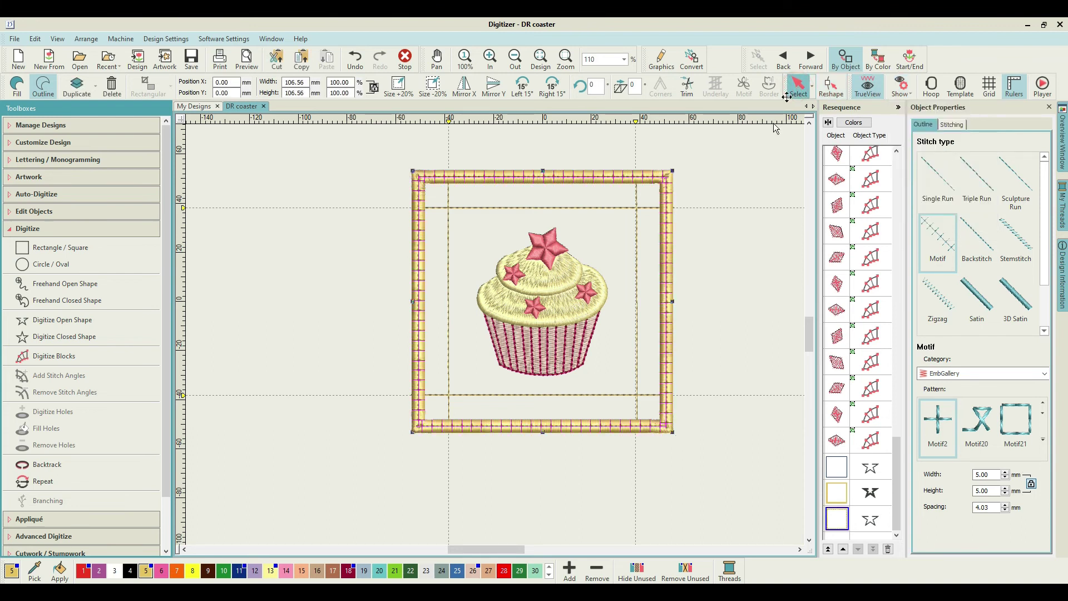
- Inspect the motif stitching along the border's upper edge up close and check the motif's width, height and spacing settings
click(706, 295)
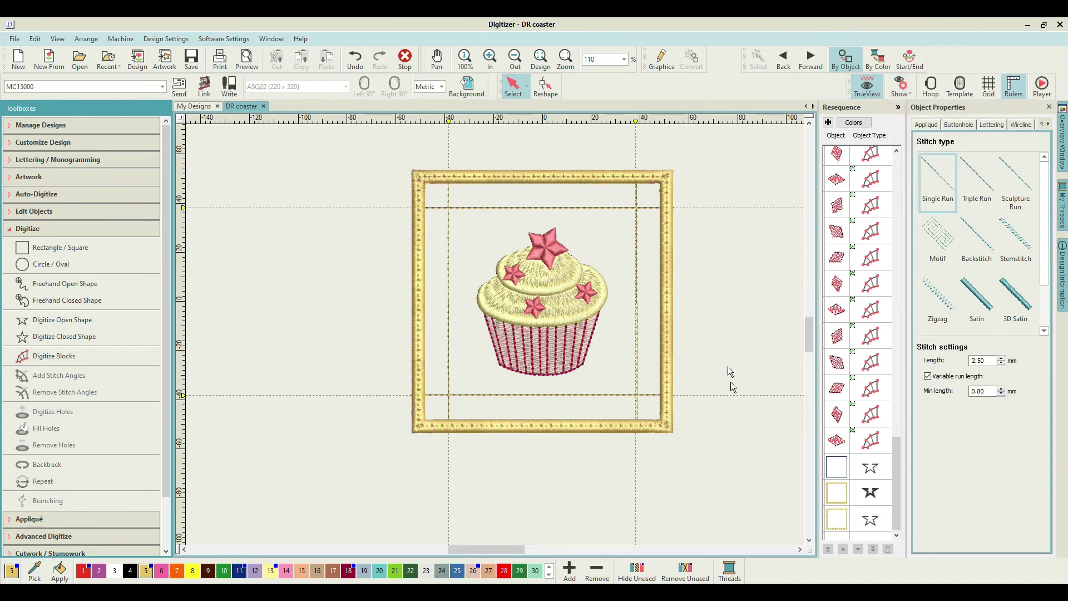
drag(808, 327, 801, 305)
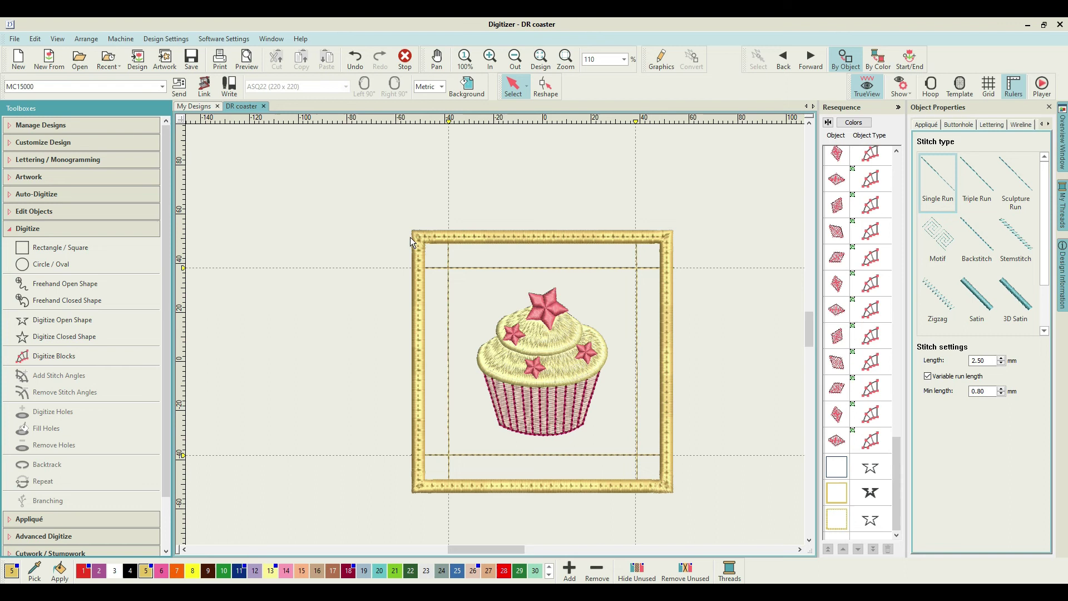
scroll(519, 239, up, 2)
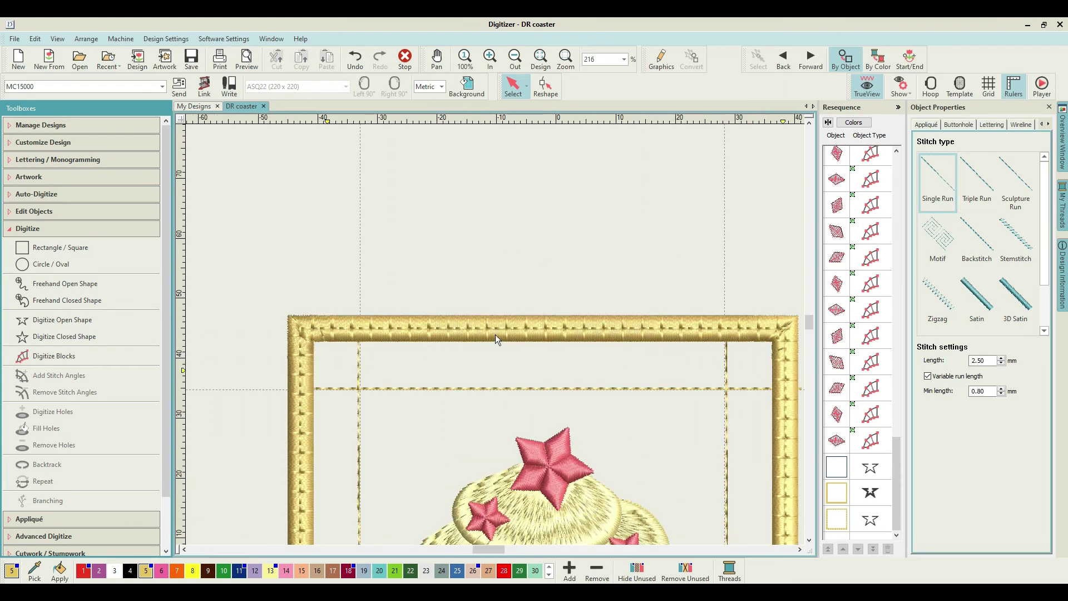
scroll(495, 338, up, 2)
scroll(495, 339, up, 2)
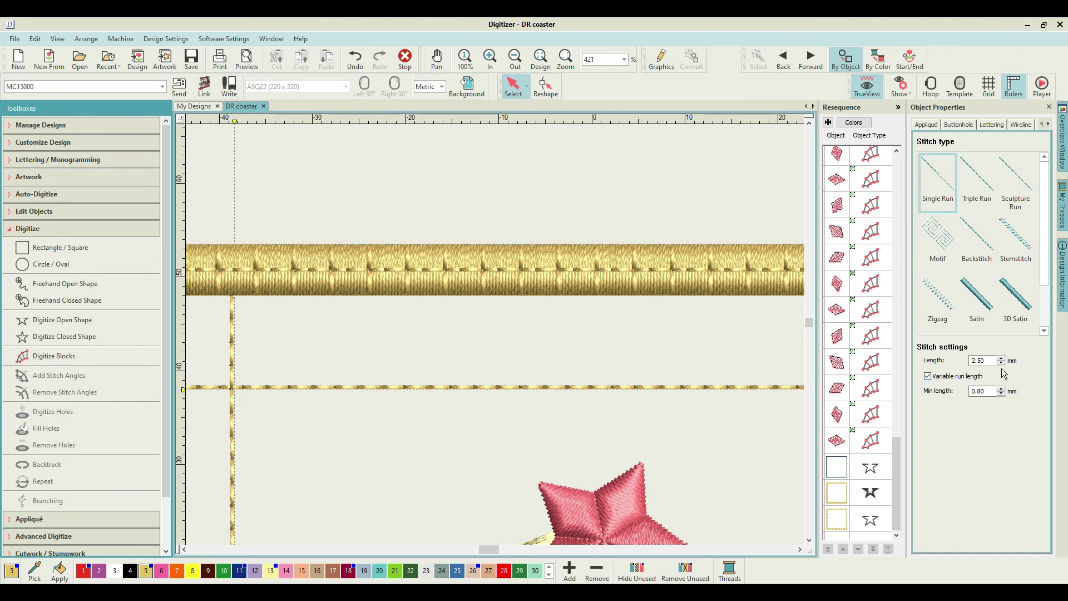
click(833, 527)
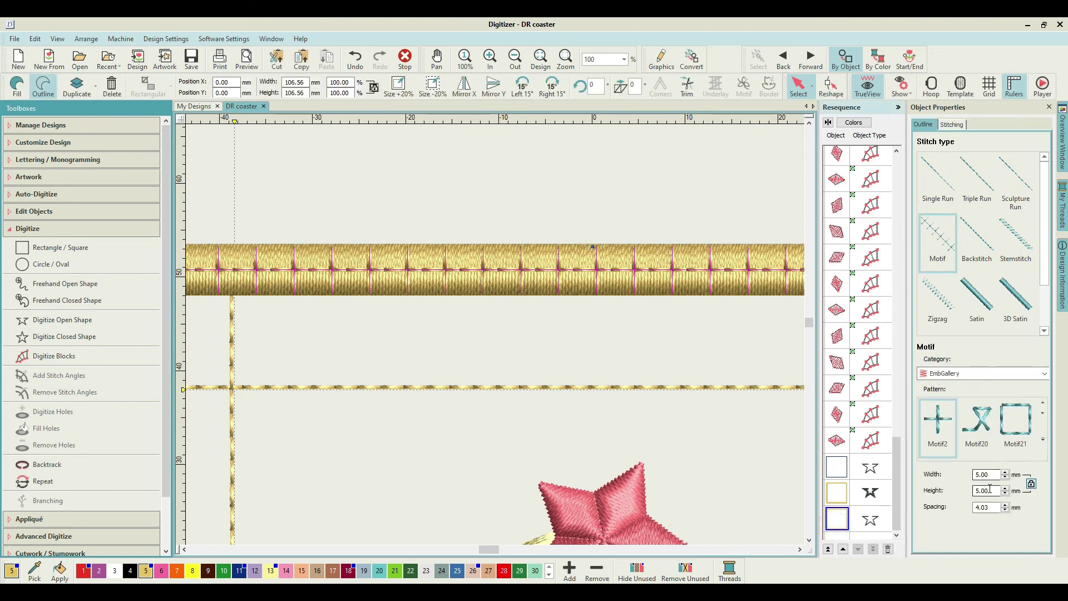
click(986, 508)
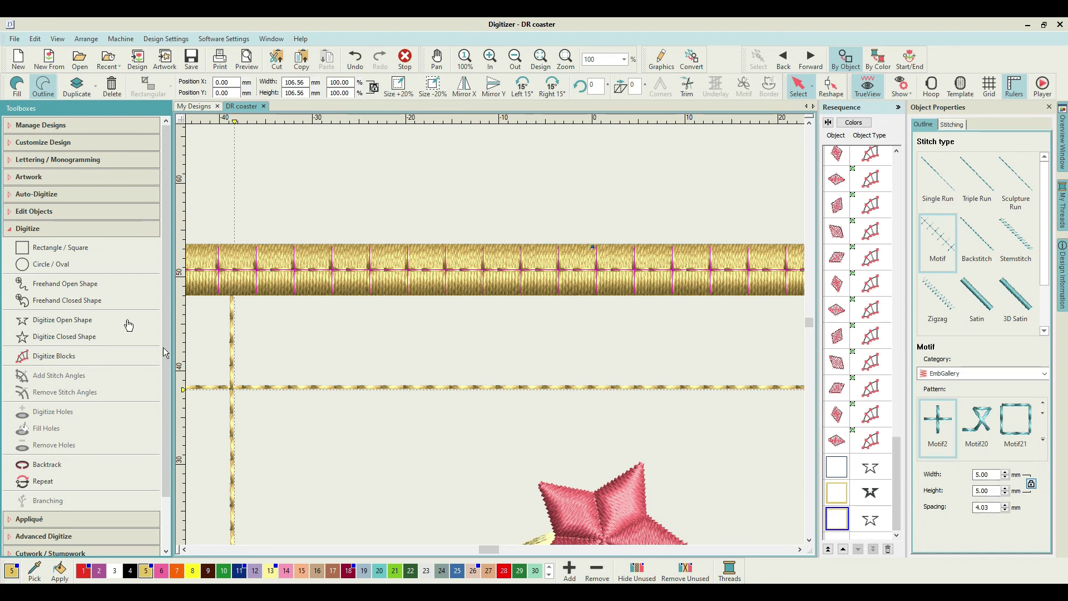
- Deselect the motif border and review the whole coaster design with its cupcake, placement lines and border corners
scroll(495, 335, down, 2)
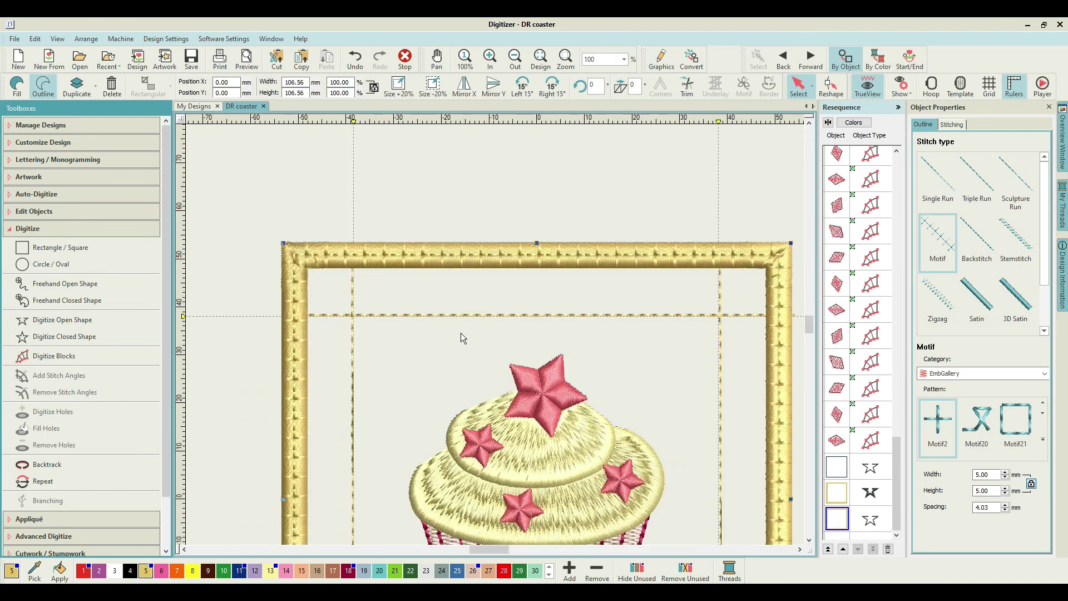
scroll(495, 335, down, 2)
click(659, 180)
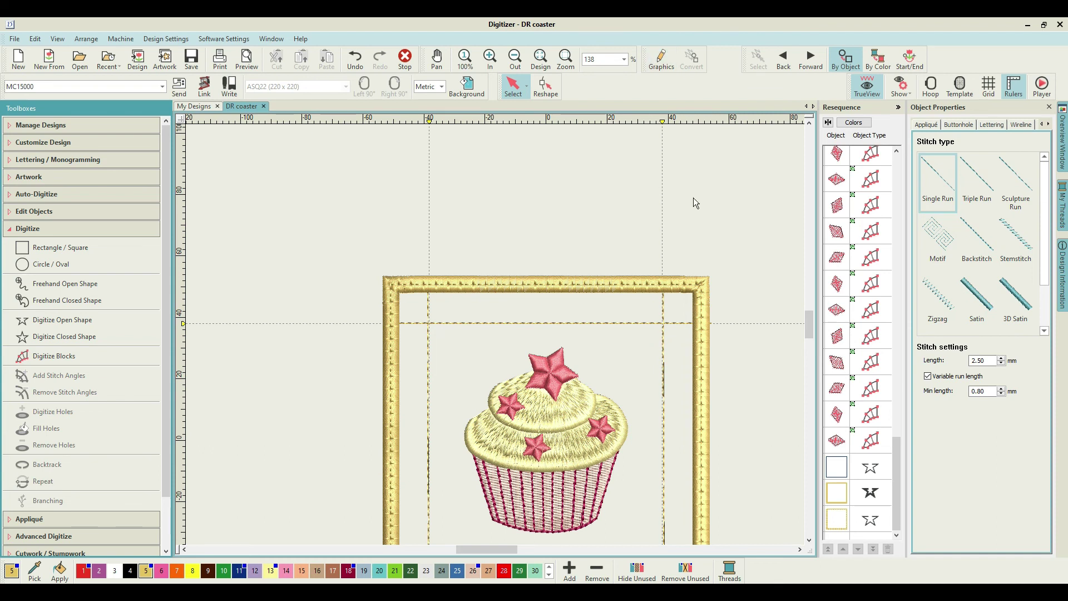
scroll(498, 341, down, 1)
scroll(485, 404, up, 2)
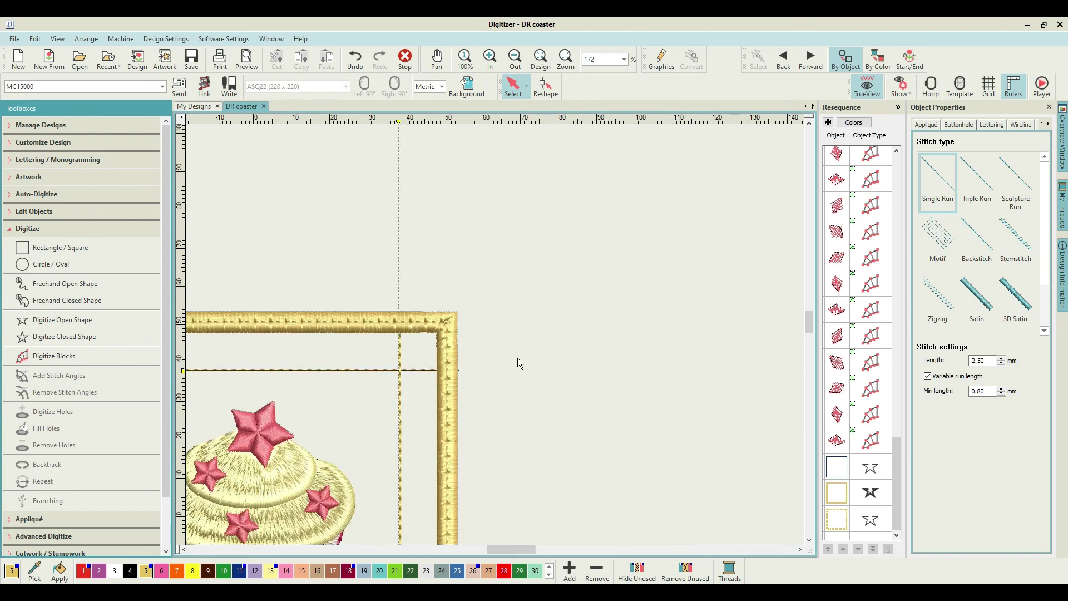
drag(499, 552, 473, 553)
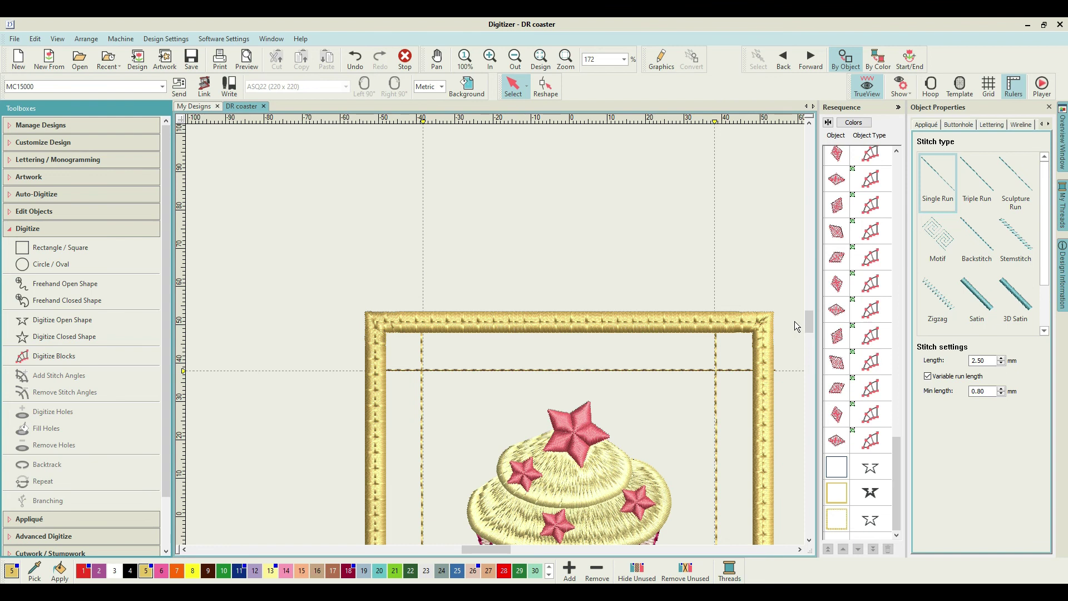
scroll(795, 322, down, 3)
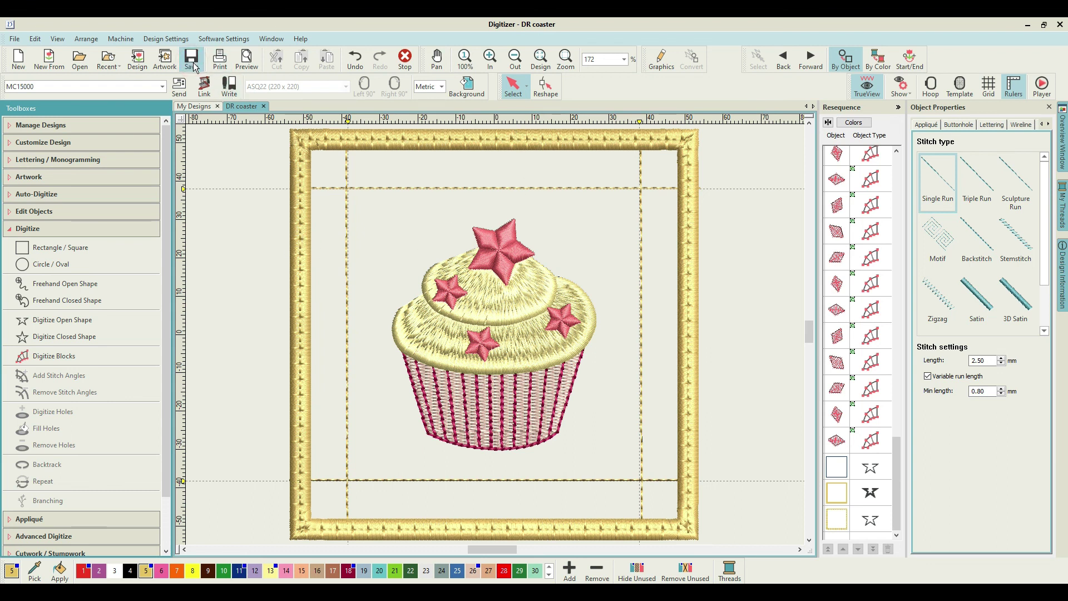
click(15, 40)
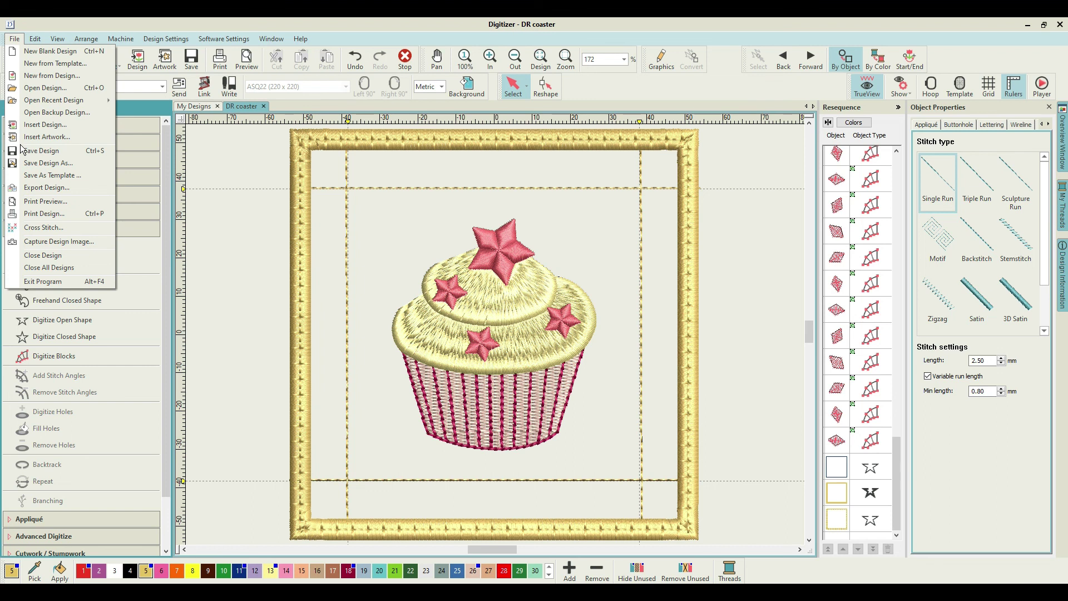
click(746, 322)
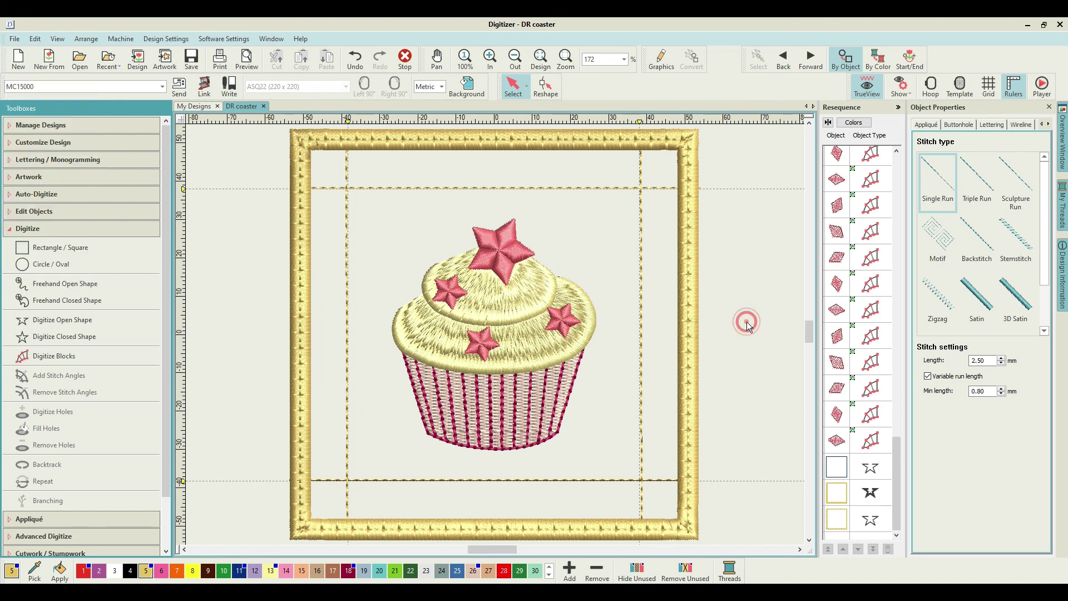